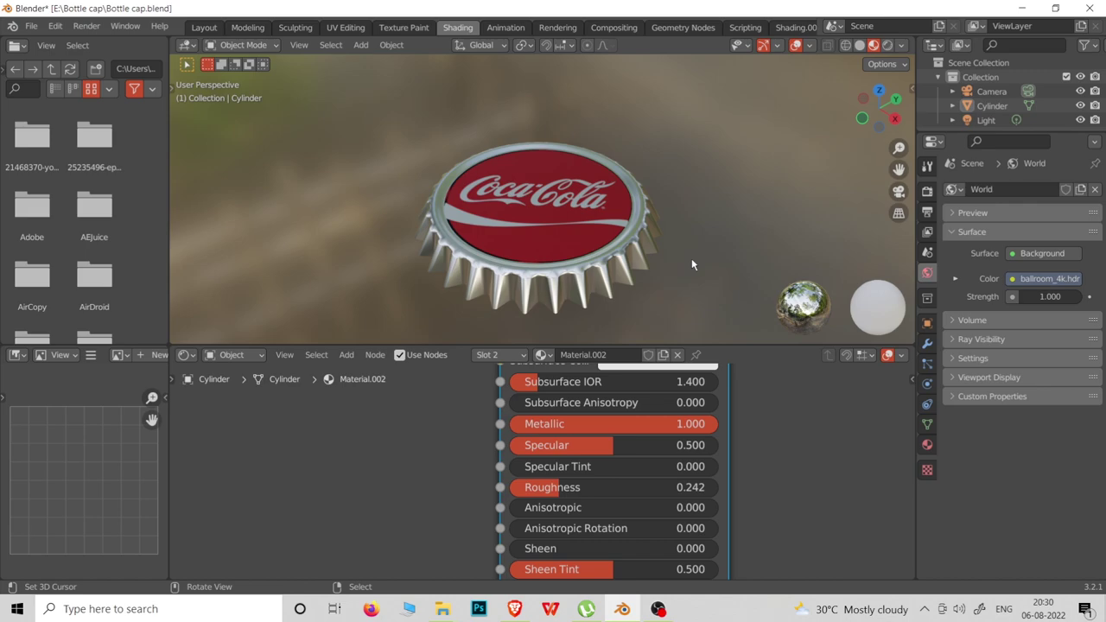
- Orbit around the finished Coca-Cola cap to inspect its logo, then bring up File > New templates
middle_drag(567, 227, 591, 193)
mouse_move(594, 242)
middle_down()
mouse_move(578, 192)
mouse_move(616, 247)
mouse_move(555, 248)
mouse_move(558, 259)
mouse_move(561, 233)
mouse_move(599, 249)
middle_up()
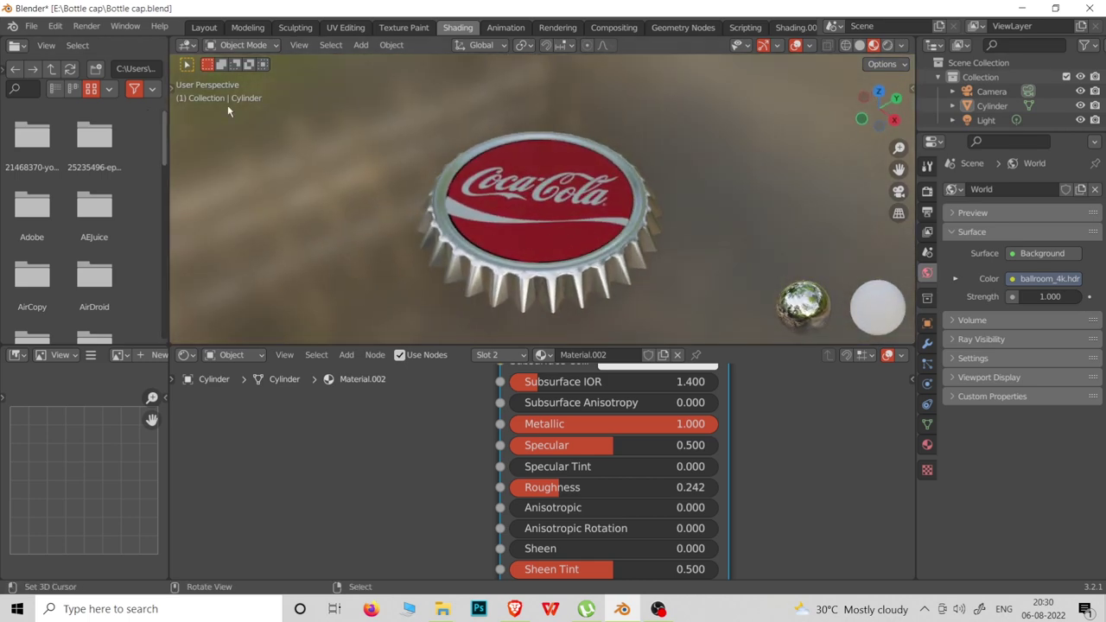
click(31, 27)
- Start a new General file, saving the bottle cap file first
mouse_move(62, 45)
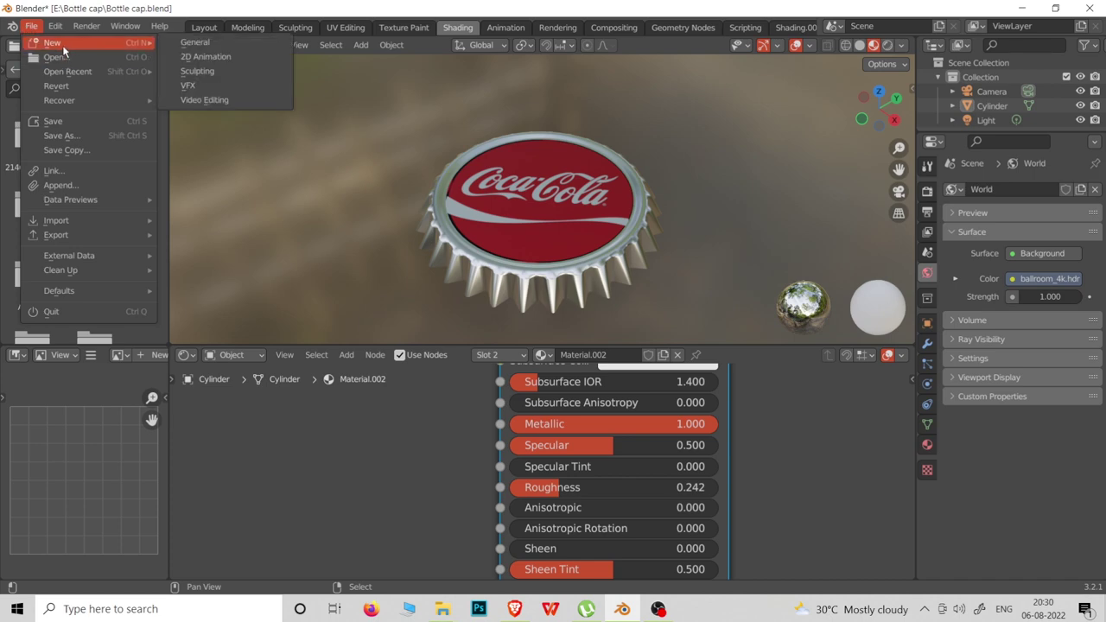
click(185, 45)
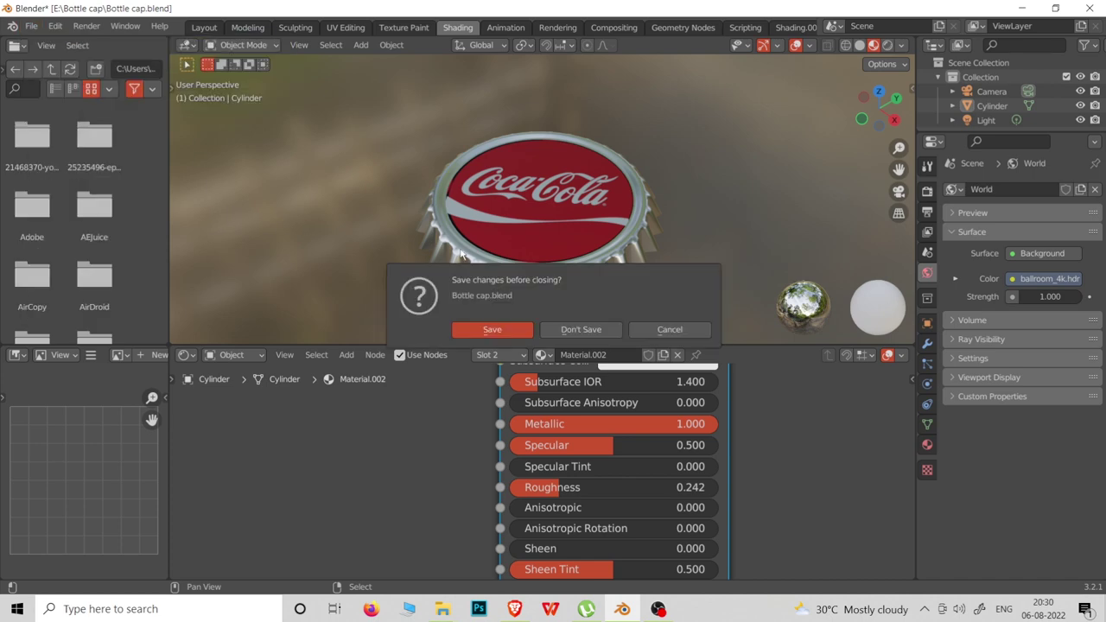
click(492, 329)
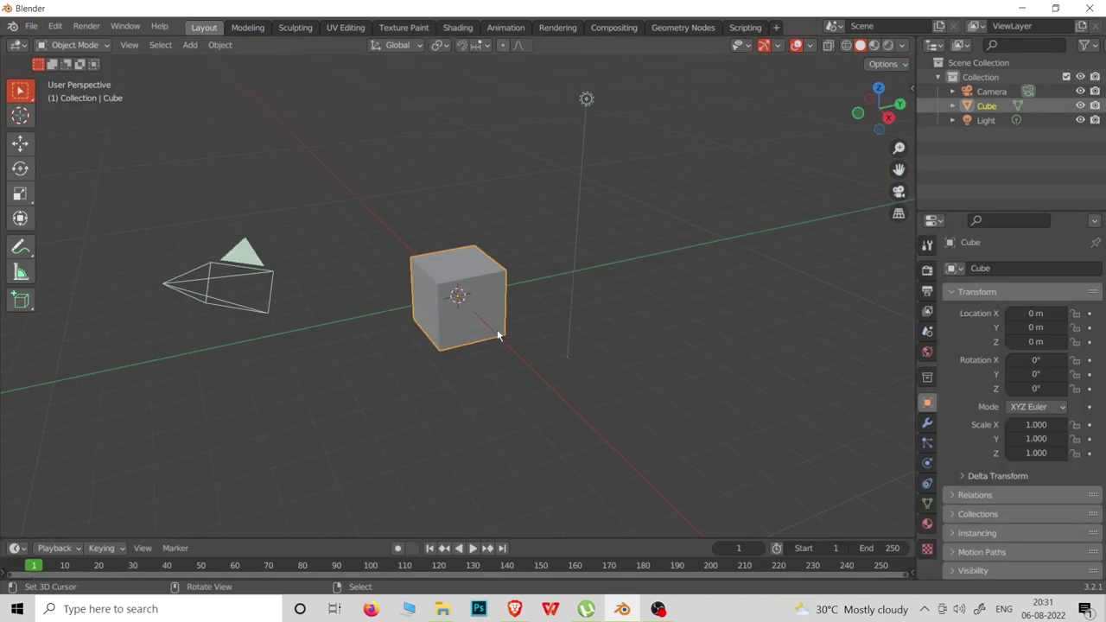
- Delete the default cube, leaving only the camera and light
scroll(481, 347, up, 3)
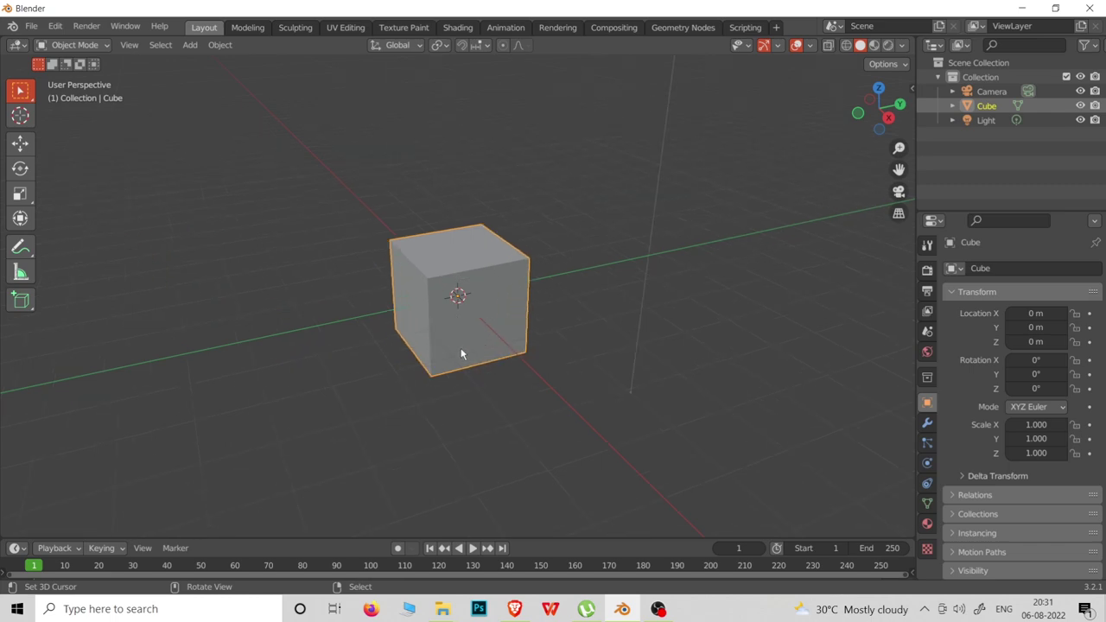
middle_drag(461, 347, 453, 332)
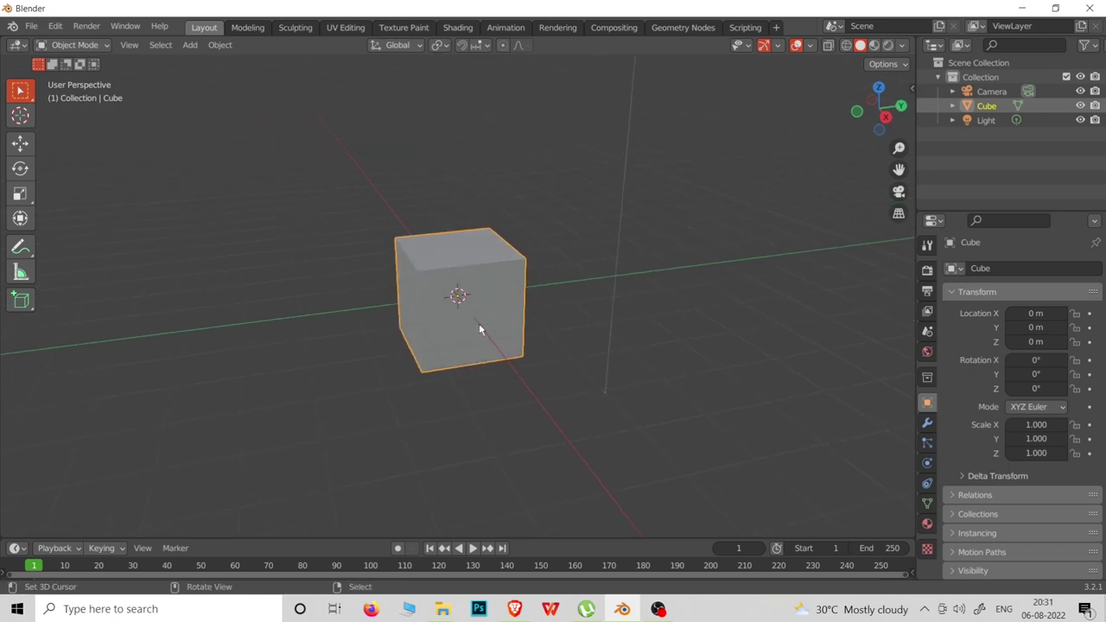
key(x)
click(478, 323)
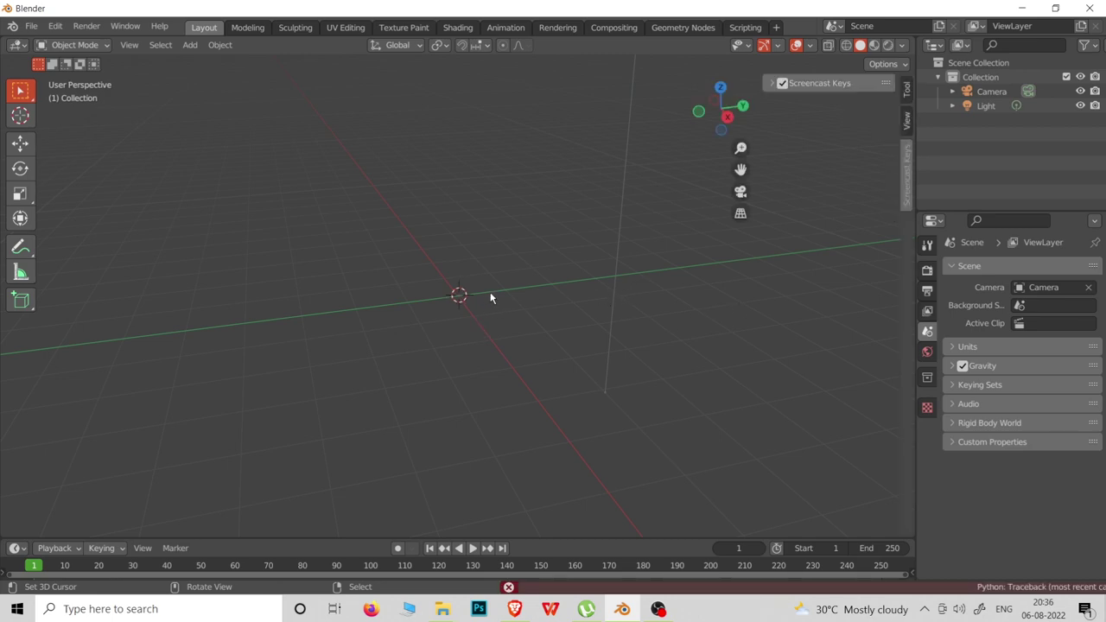
key(shift)
- Add a mesh cylinder and set its Vertices to 60 in the Add Cylinder panel
key(shift+a)
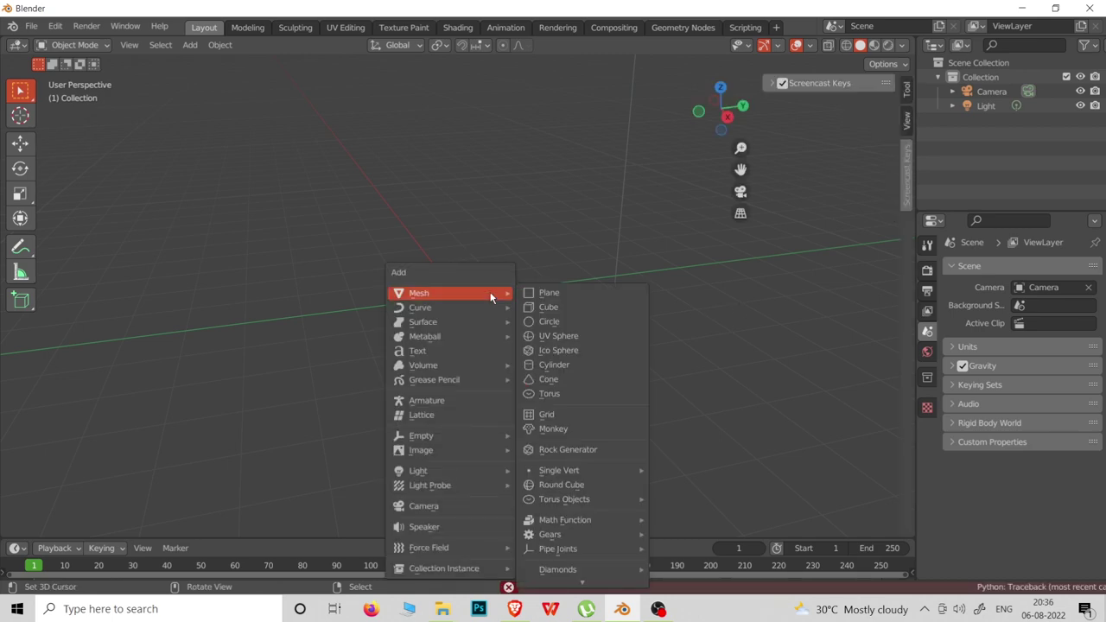
click(562, 367)
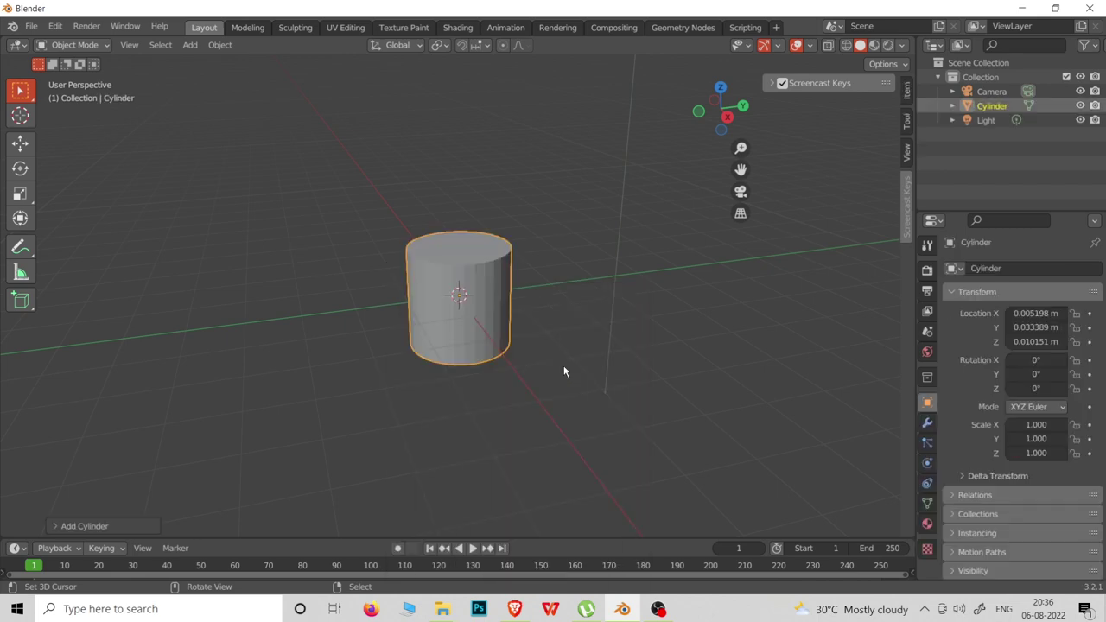
click(85, 525)
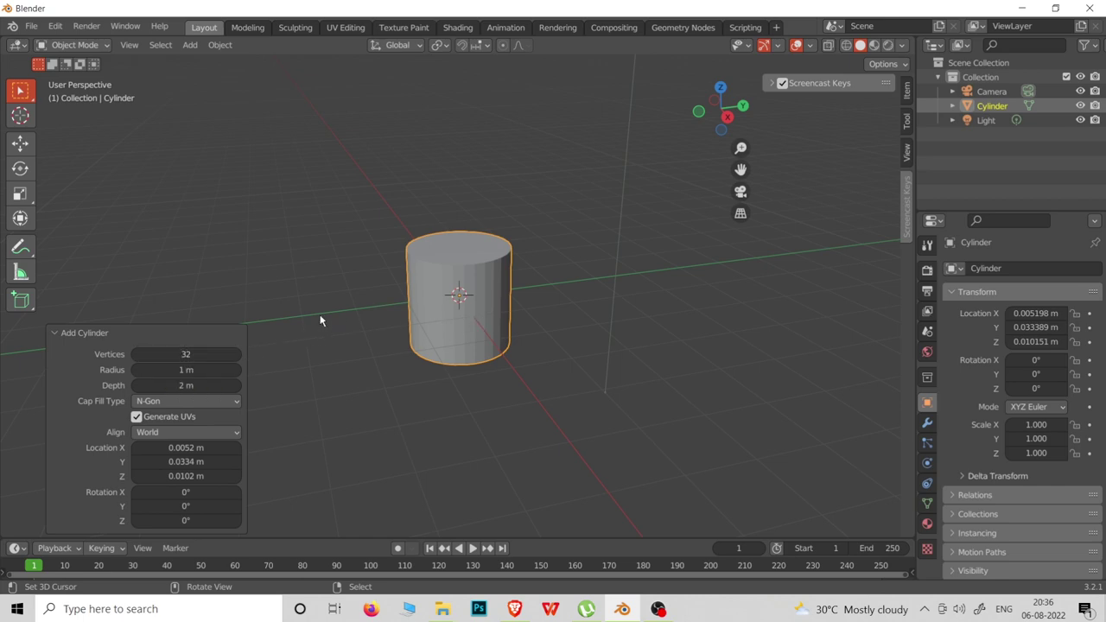
click(198, 350)
text(60)
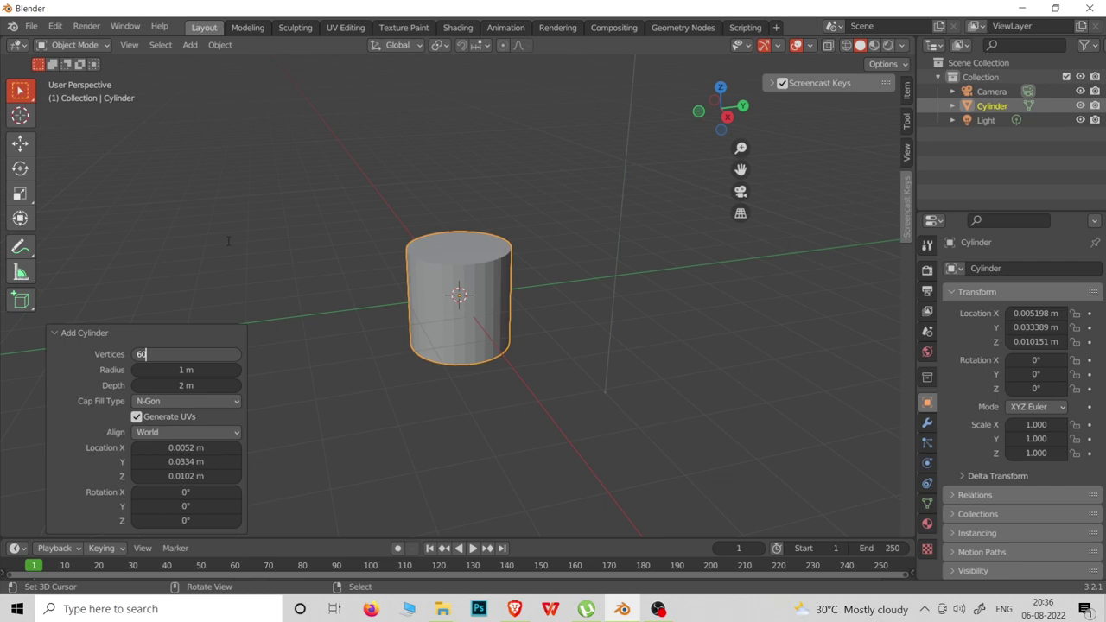
key(Return)
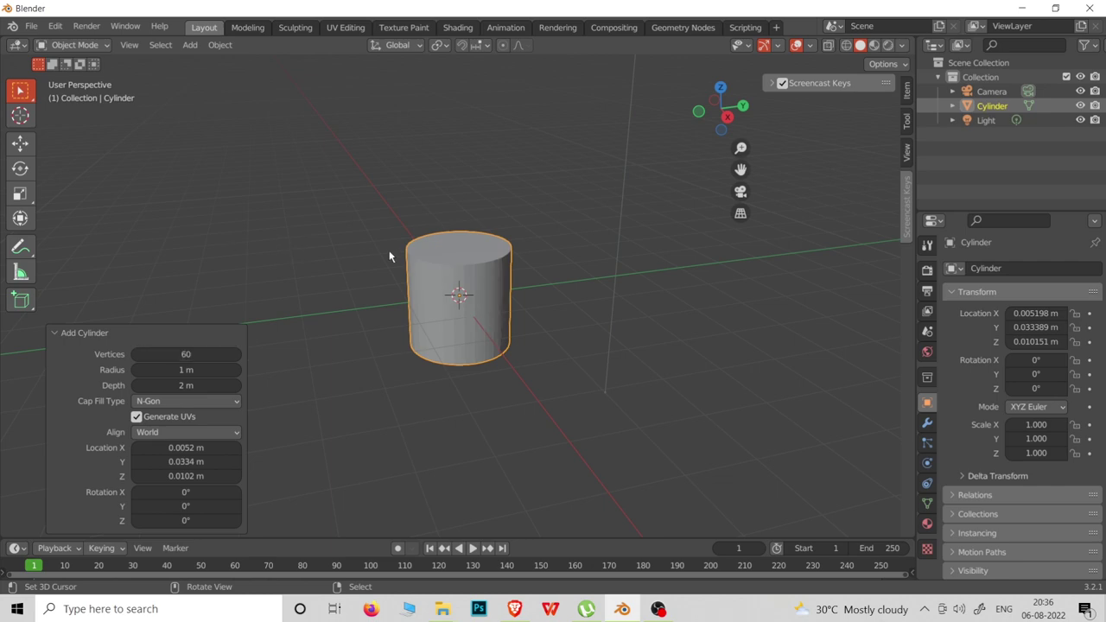
scroll(493, 289, up, 3)
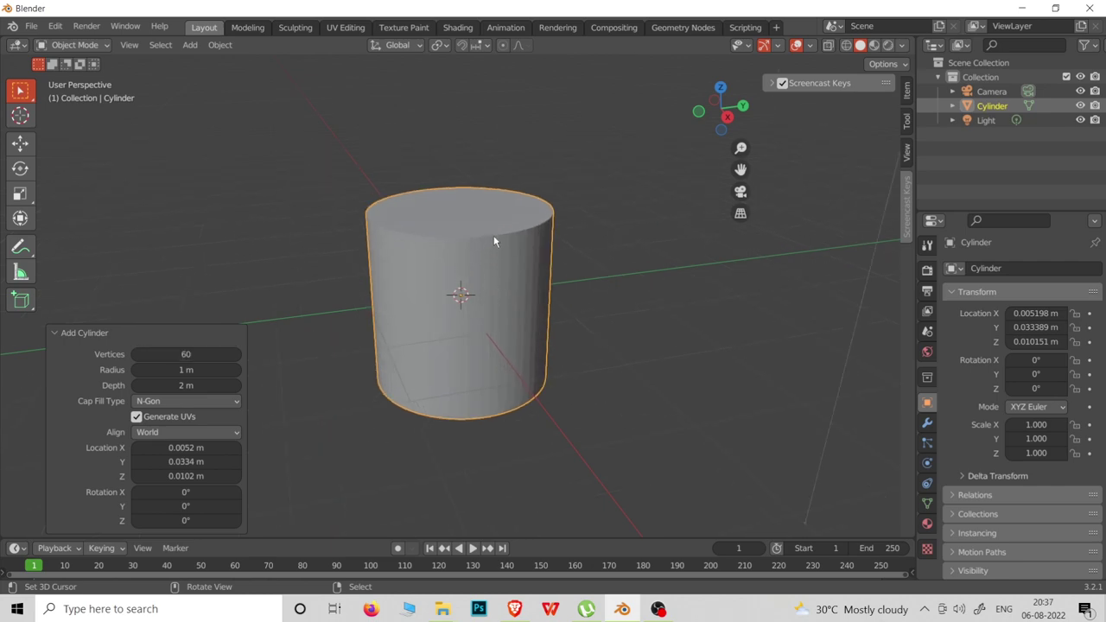
middle_drag(493, 239, 481, 300)
click(482, 299)
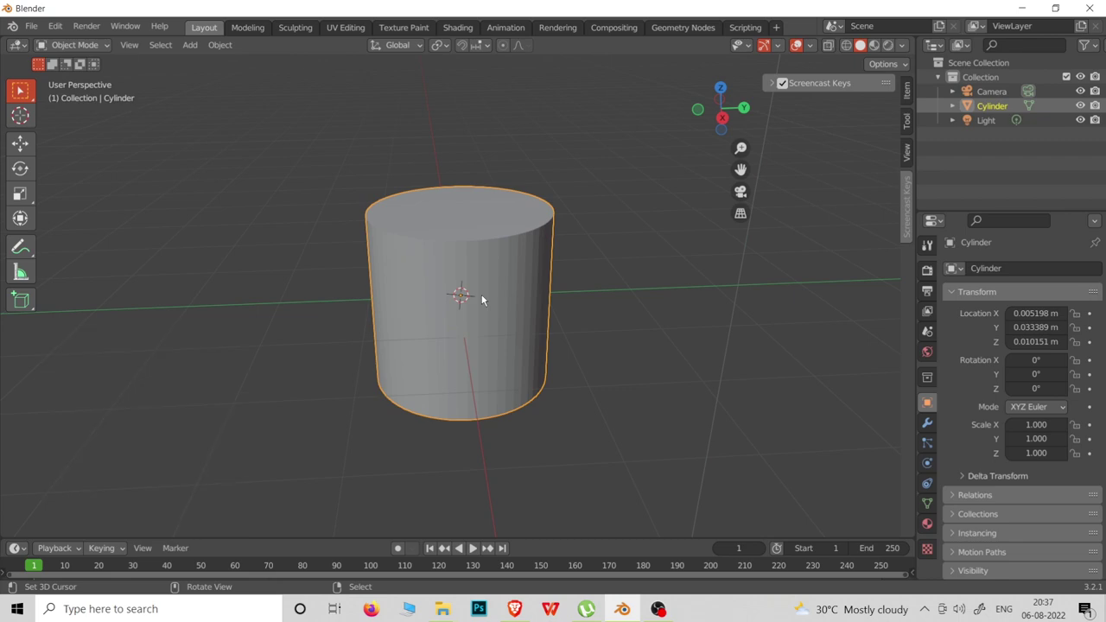
- In Edit Mode front view, scale the cylinder along Z to 0.137
key(Tab)
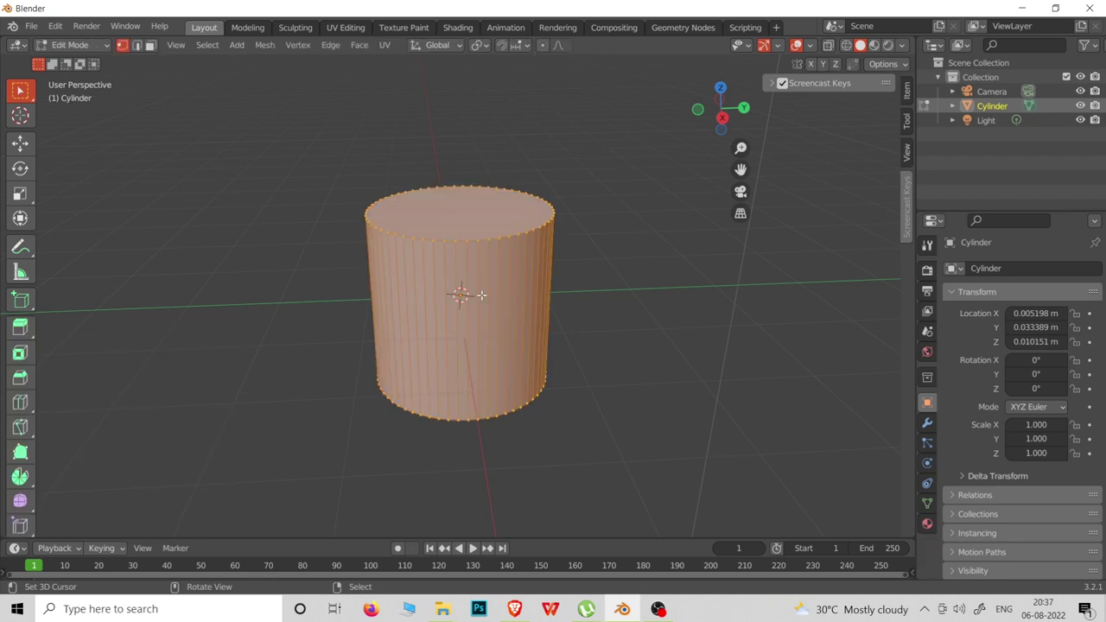
key(KP_1)
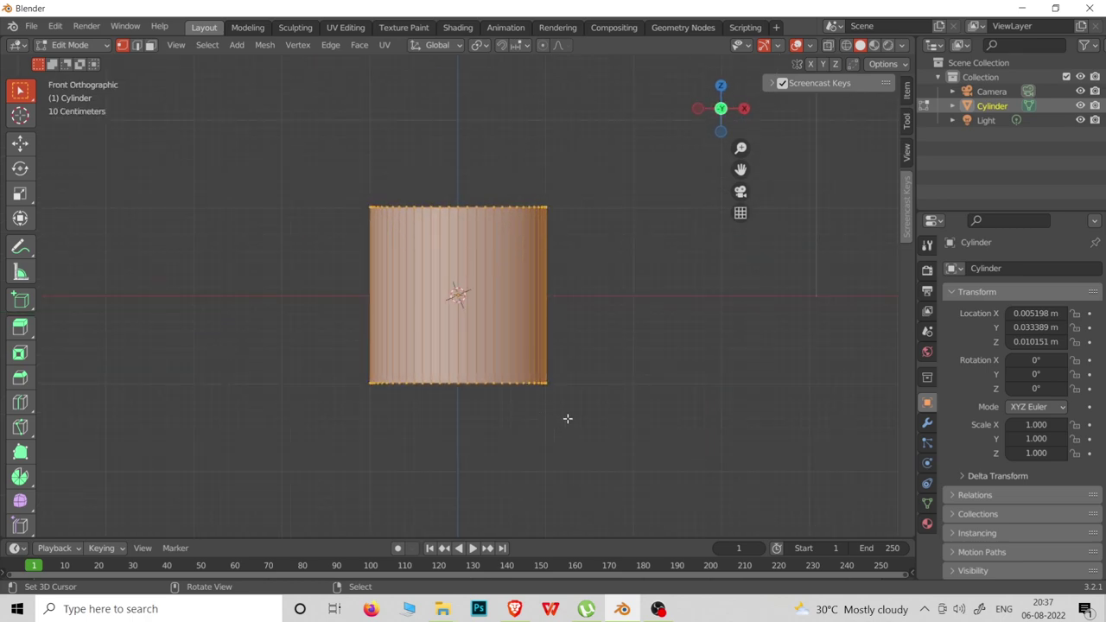
key(s)
key(z)
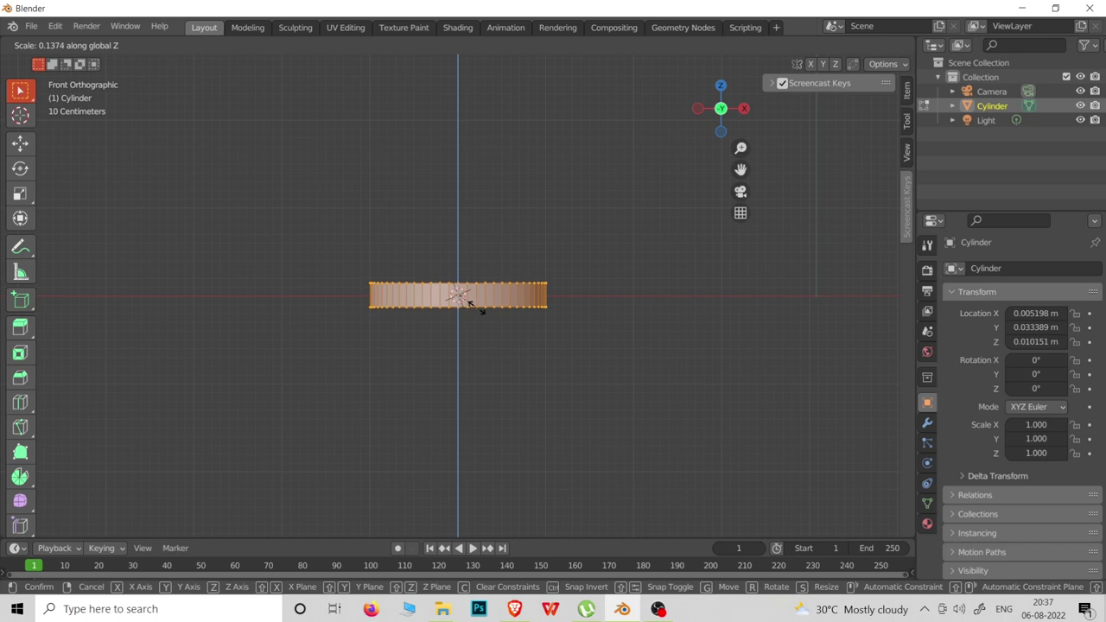
click(472, 302)
- Orbit to a low side view of the disc and select a bottom vertex
middle_drag(555, 267, 561, 304)
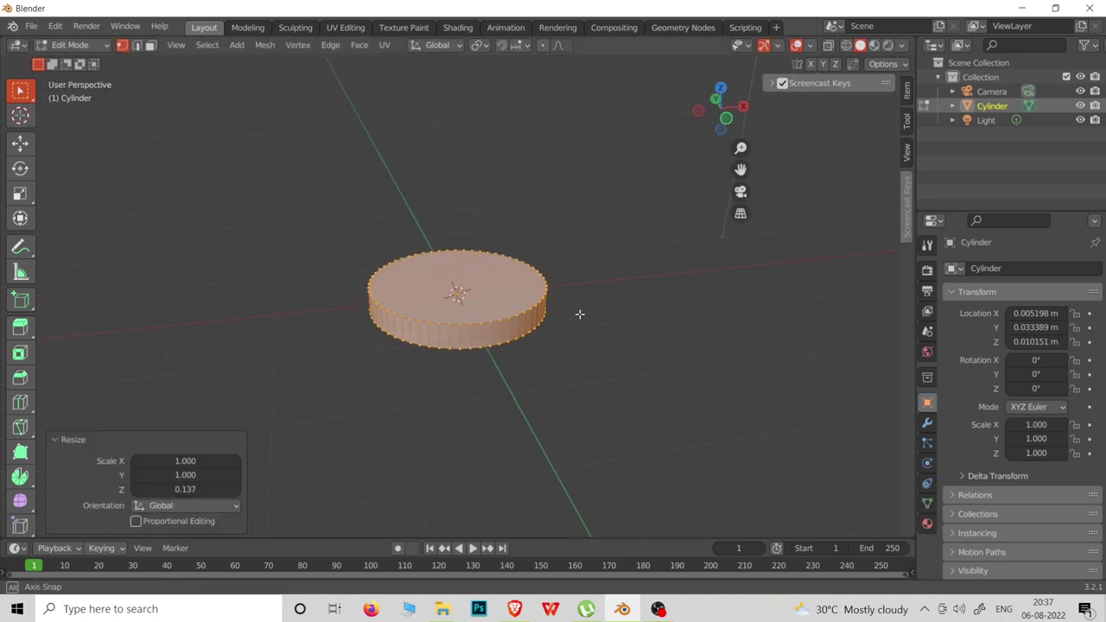
scroll(557, 324, up, 3)
middle_drag(545, 347, 541, 332)
click(467, 384)
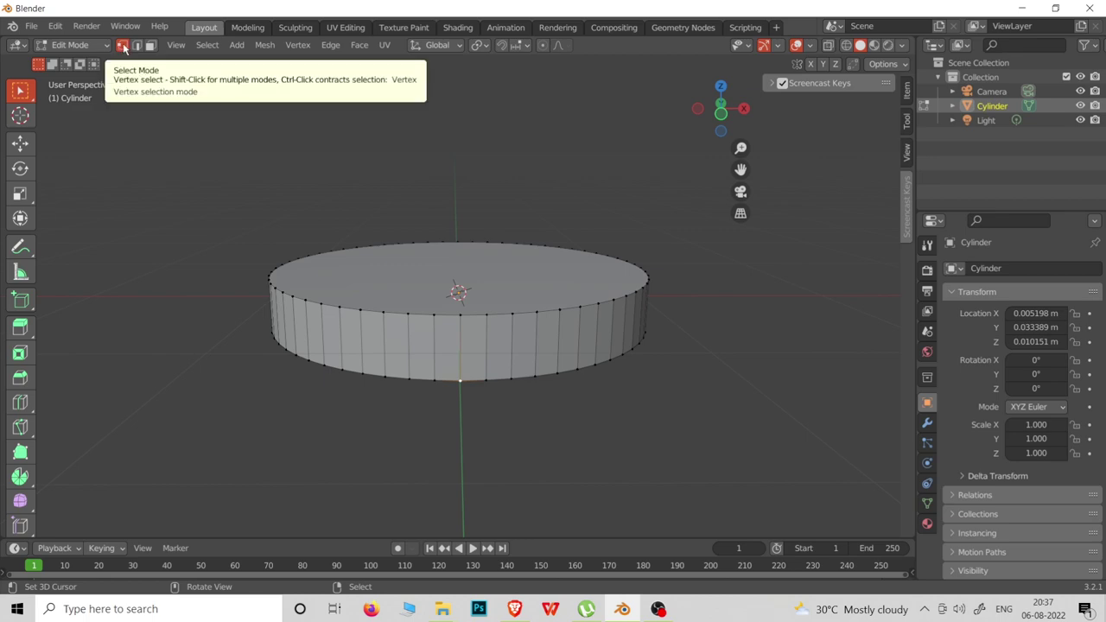
- Select the disc's bottom face in Face mode and delete it
alt+click(488, 383)
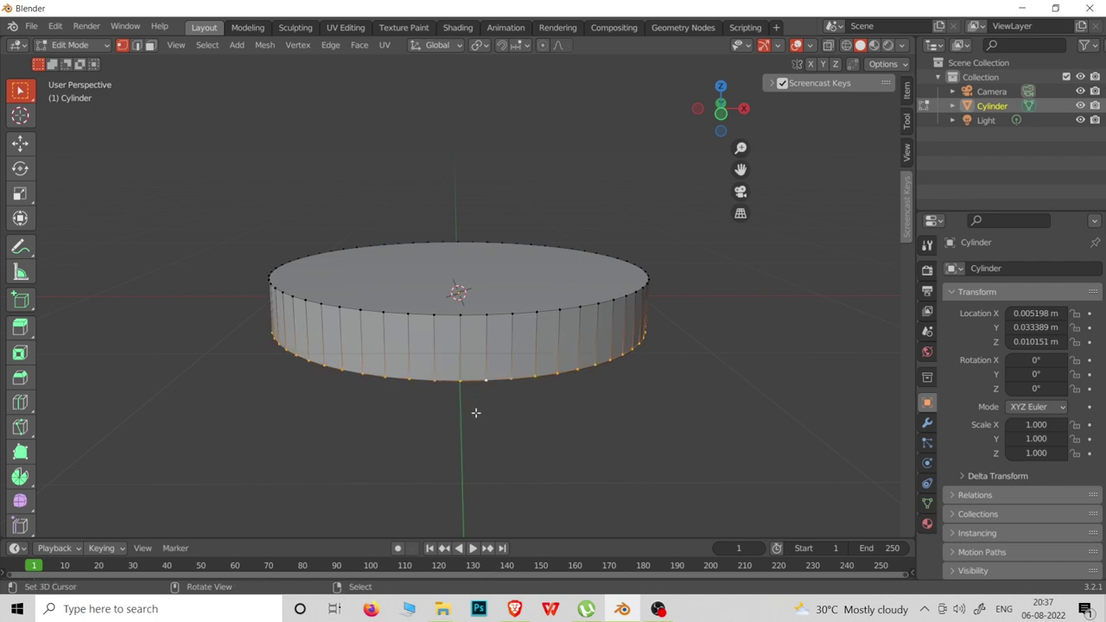
middle_drag(475, 413, 503, 348)
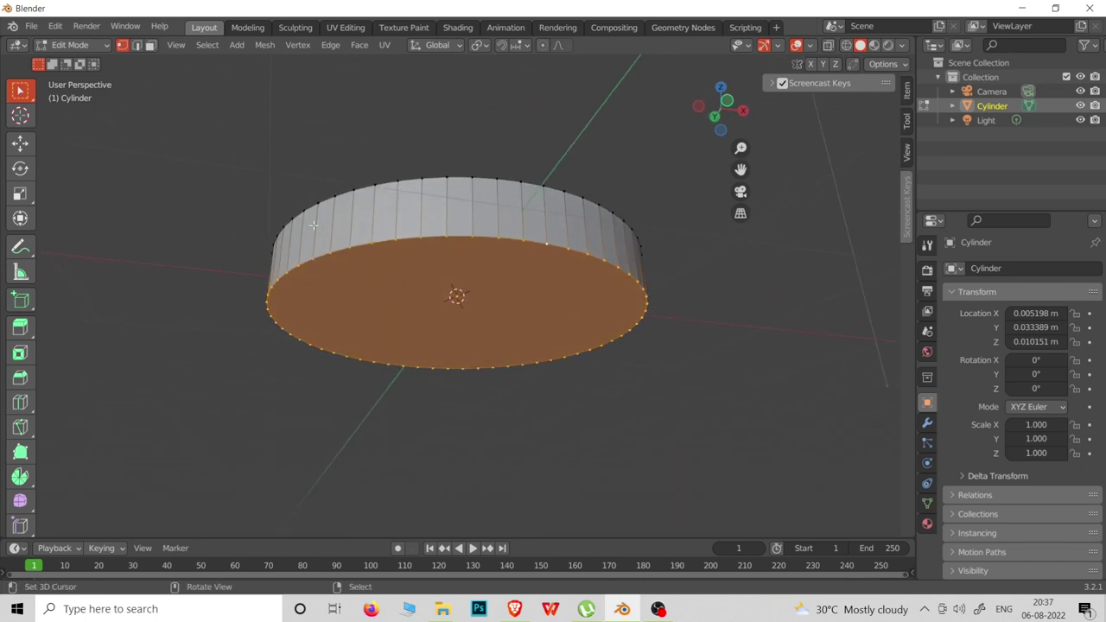
click(149, 45)
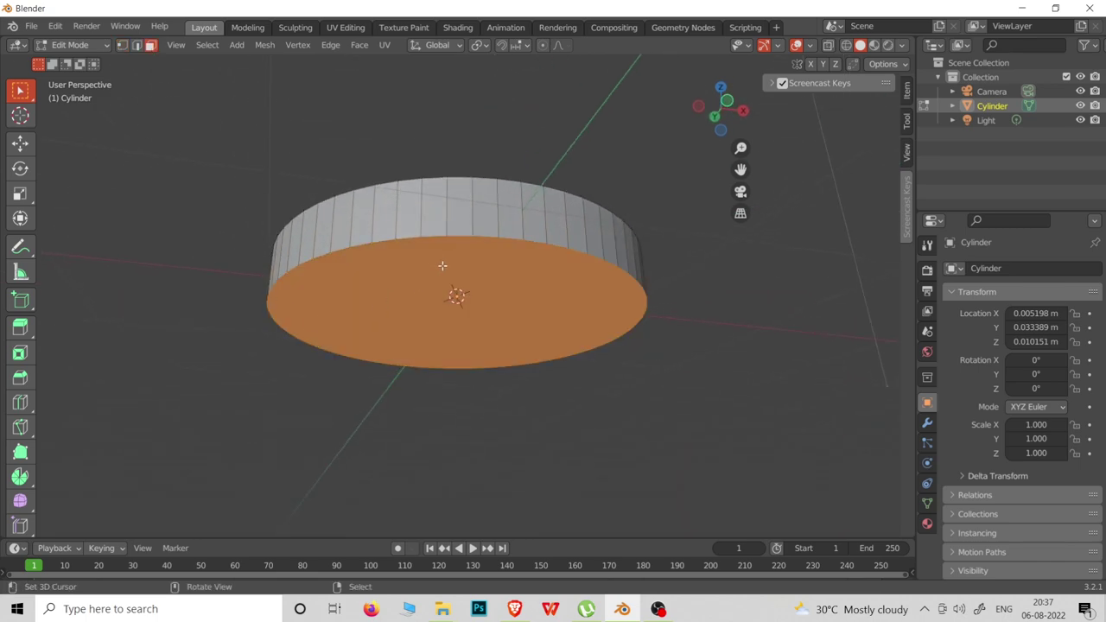
click(458, 300)
key(x)
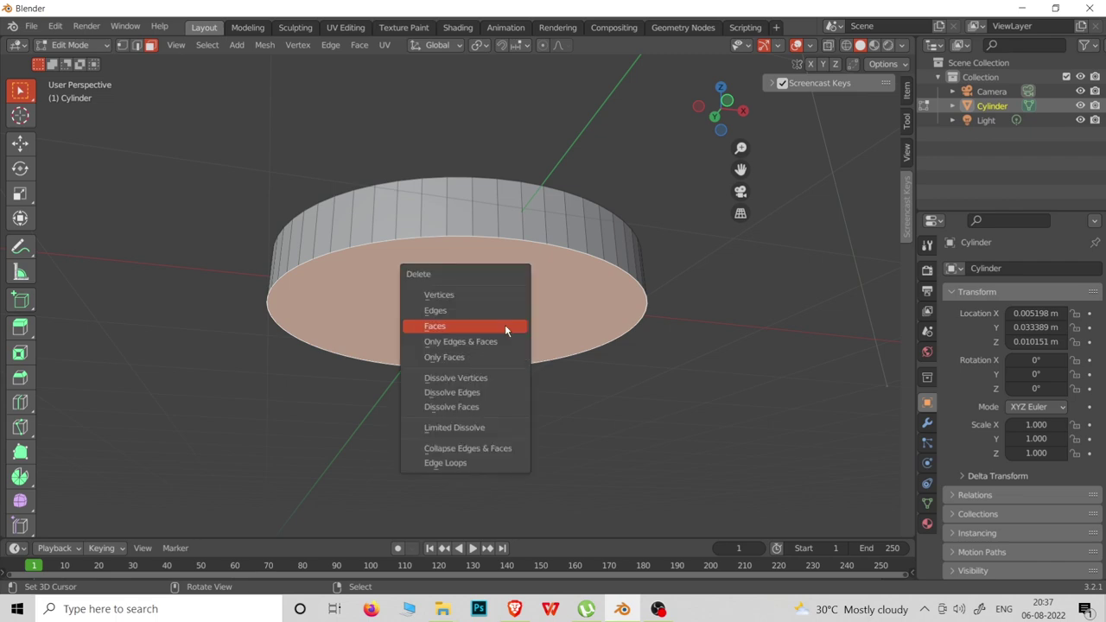
click(435, 326)
- In Vertex mode, select the bottom edge loop of the open ring
middle_drag(452, 251, 451, 216)
middle_drag(456, 294, 515, 271)
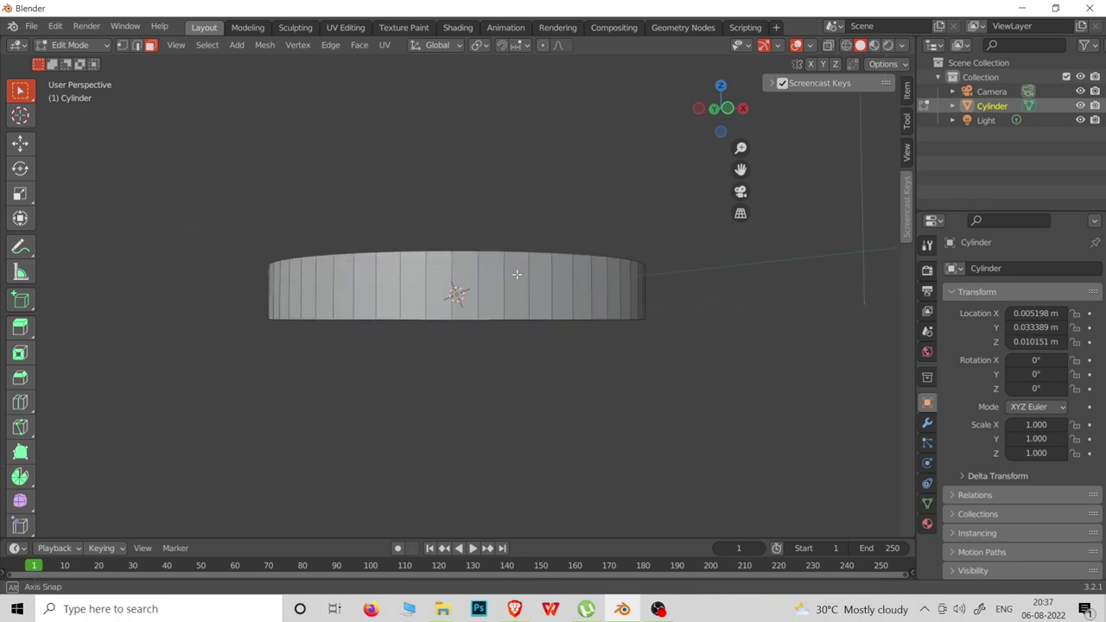
middle_drag(496, 309, 501, 276)
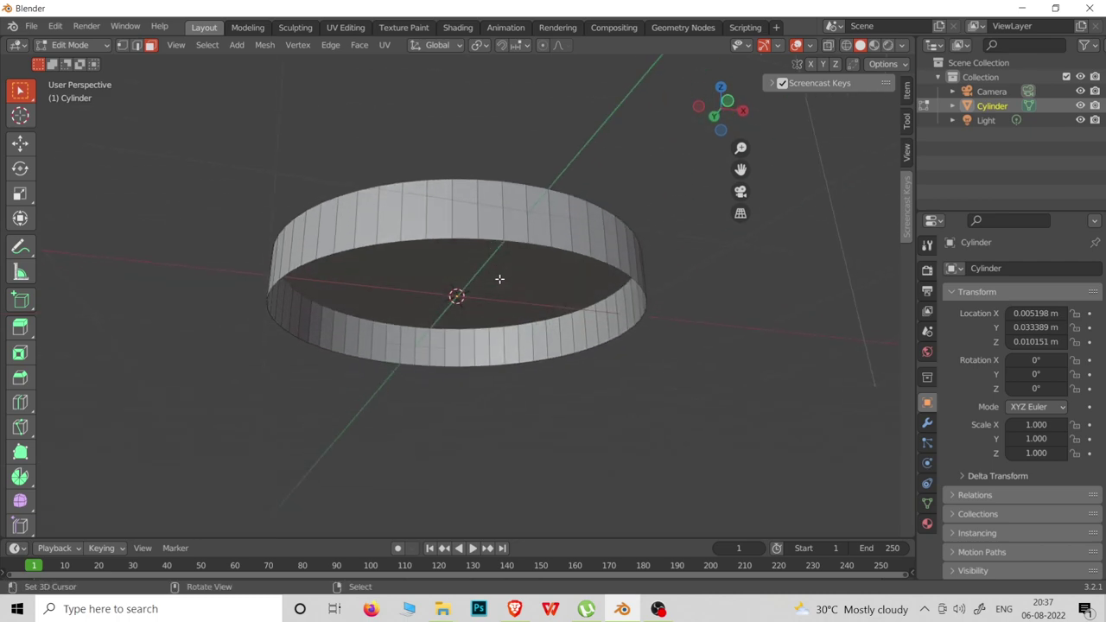
click(122, 45)
alt+click(458, 242)
middle_drag(458, 281, 470, 302)
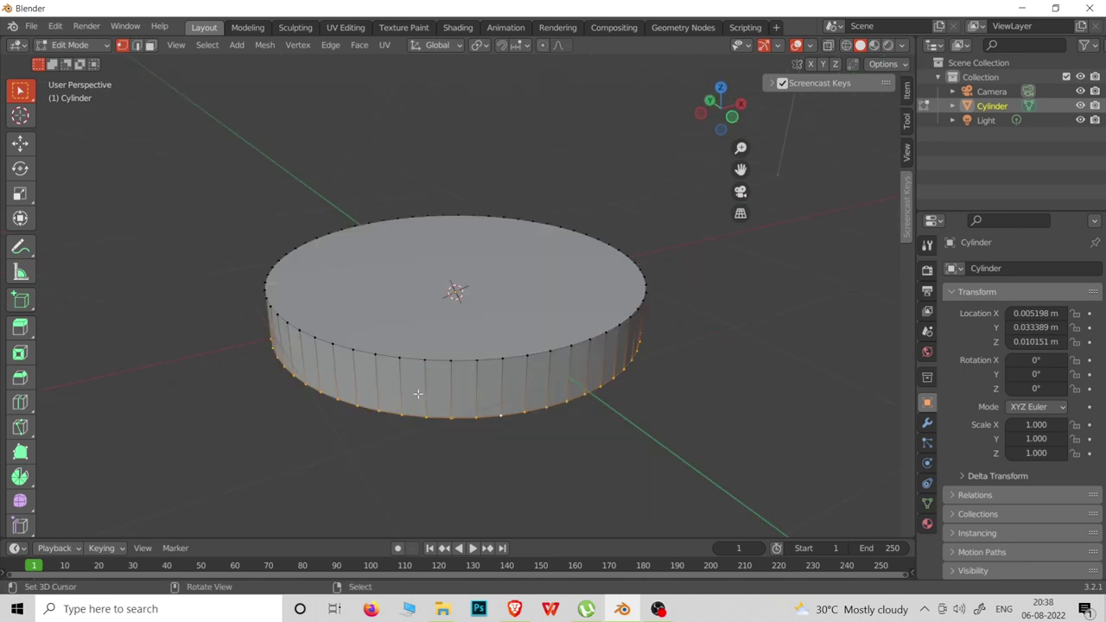
- Checker Deselect the bottom loop so every other rim vertex stays selected
click(213, 48)
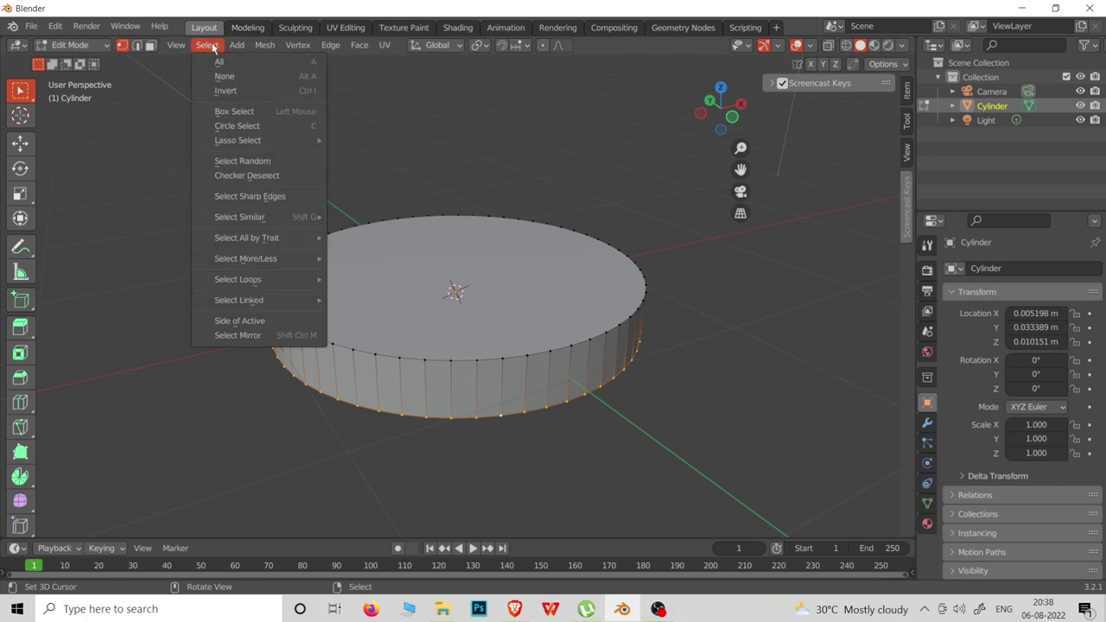
click(238, 176)
middle_drag(431, 285, 472, 351)
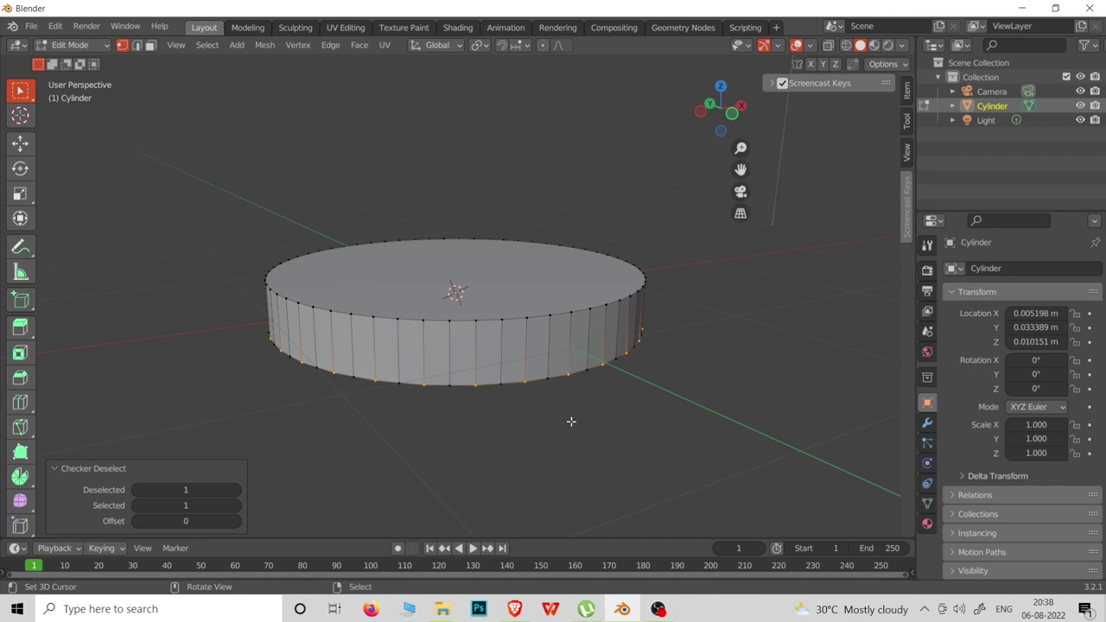
middle_drag(528, 429, 533, 440)
- Scale the alternate rim vertices outward by 1.176 into crimped teeth, then deselect
key(s)
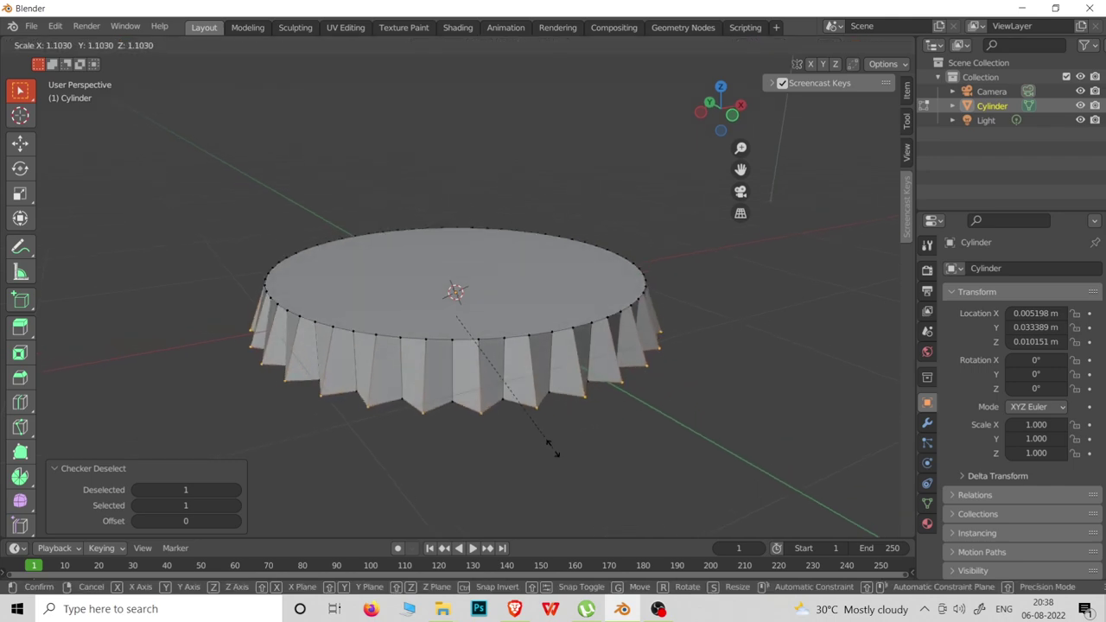
click(560, 456)
middle_drag(560, 456, 544, 318)
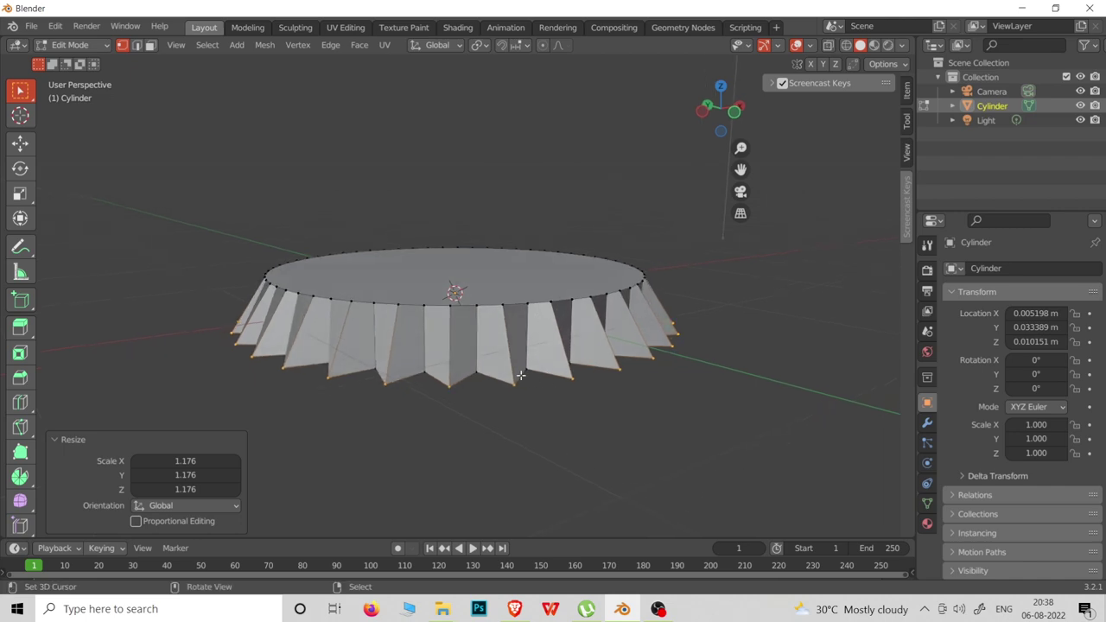
click(475, 343)
middle_drag(484, 338, 349, 217)
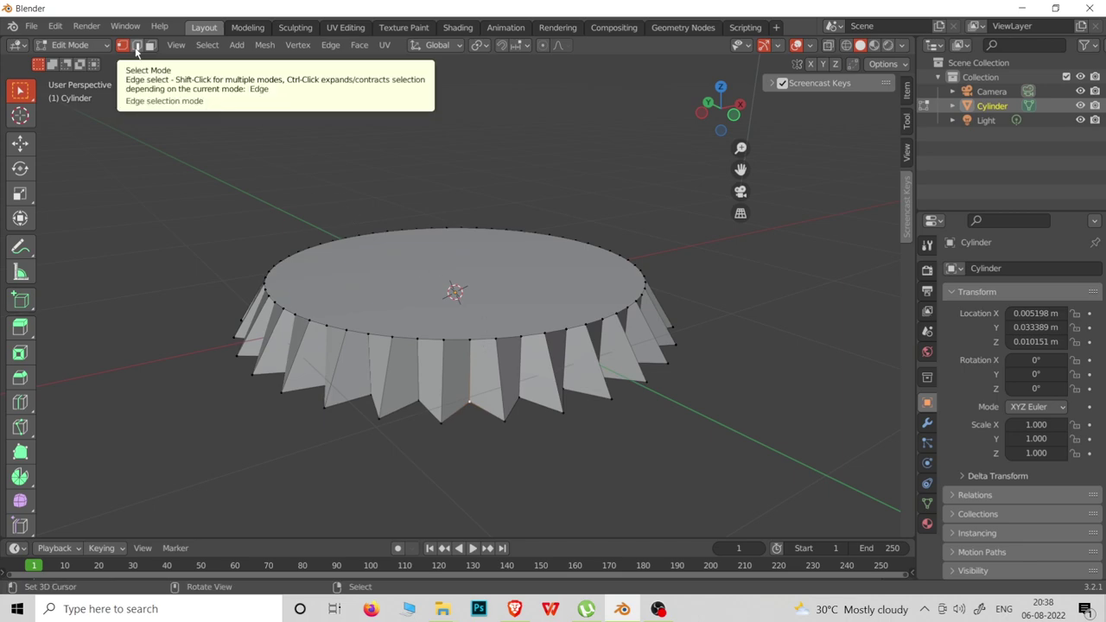
- In Edge select mode, select the teeth edge ring plus the top rim loop
right_click(135, 50)
key(Escape)
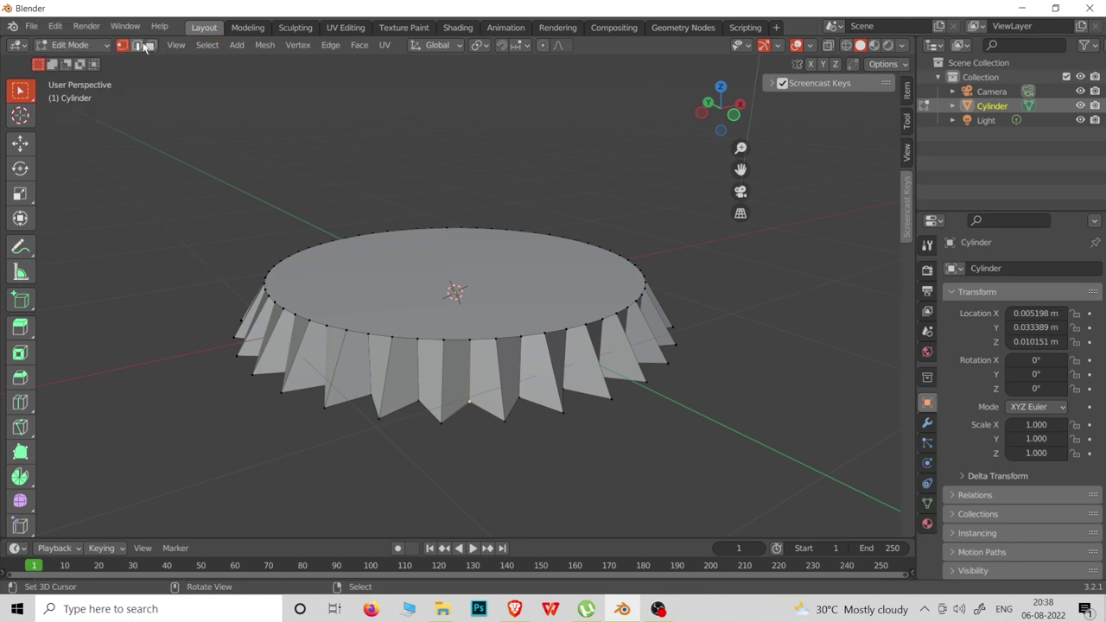
click(138, 47)
ctrl+alt+click(468, 366)
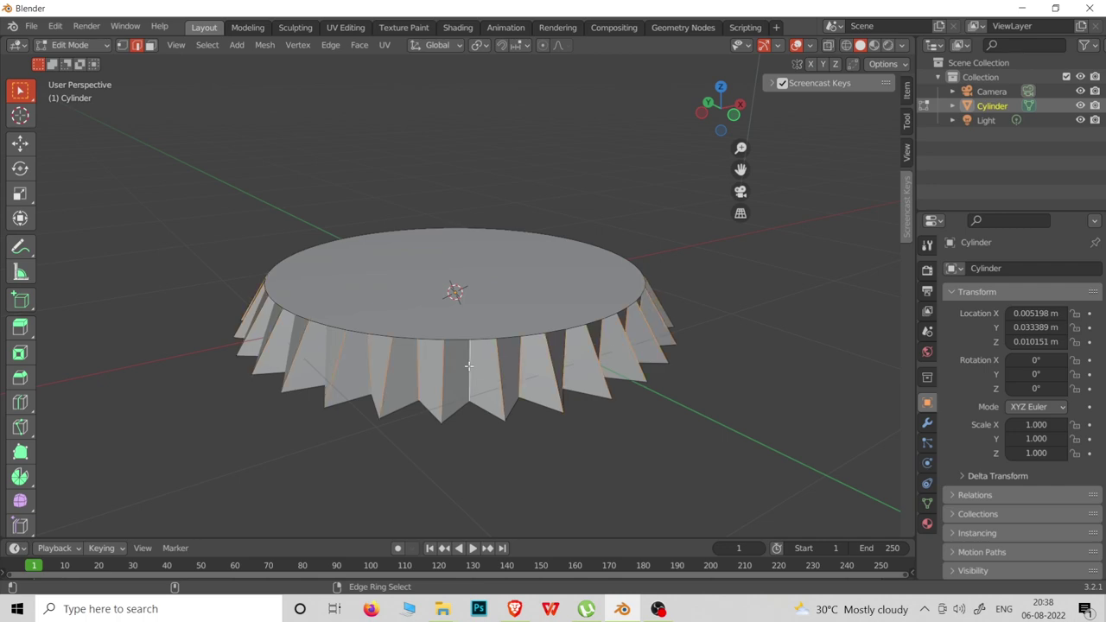
middle_drag(468, 366, 421, 395)
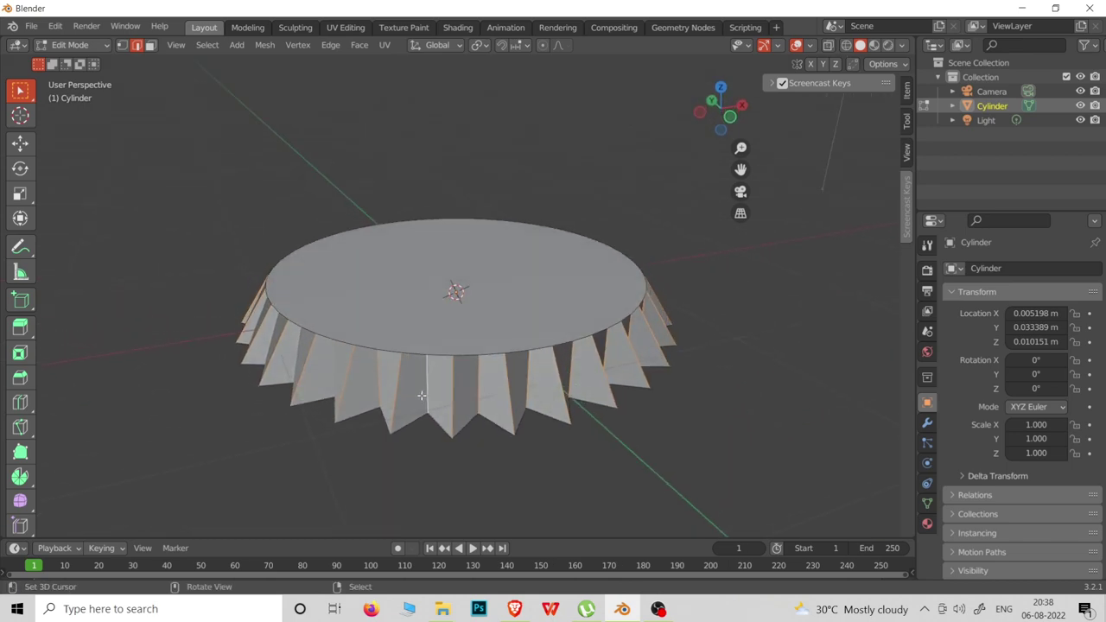
key(shift)
key(alt)
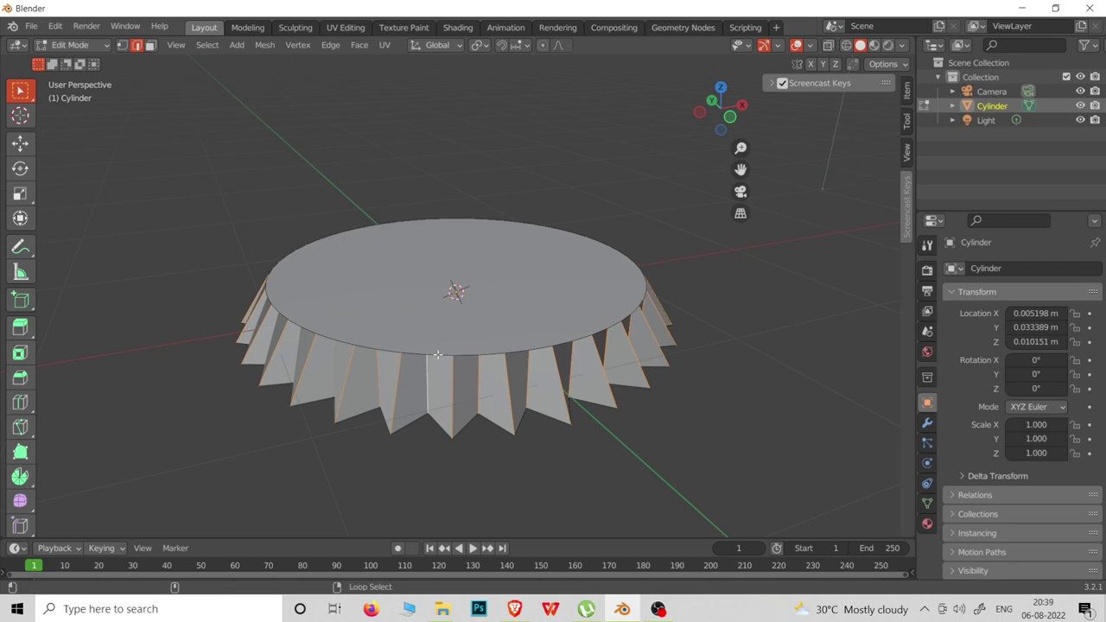
alt+click(437, 354)
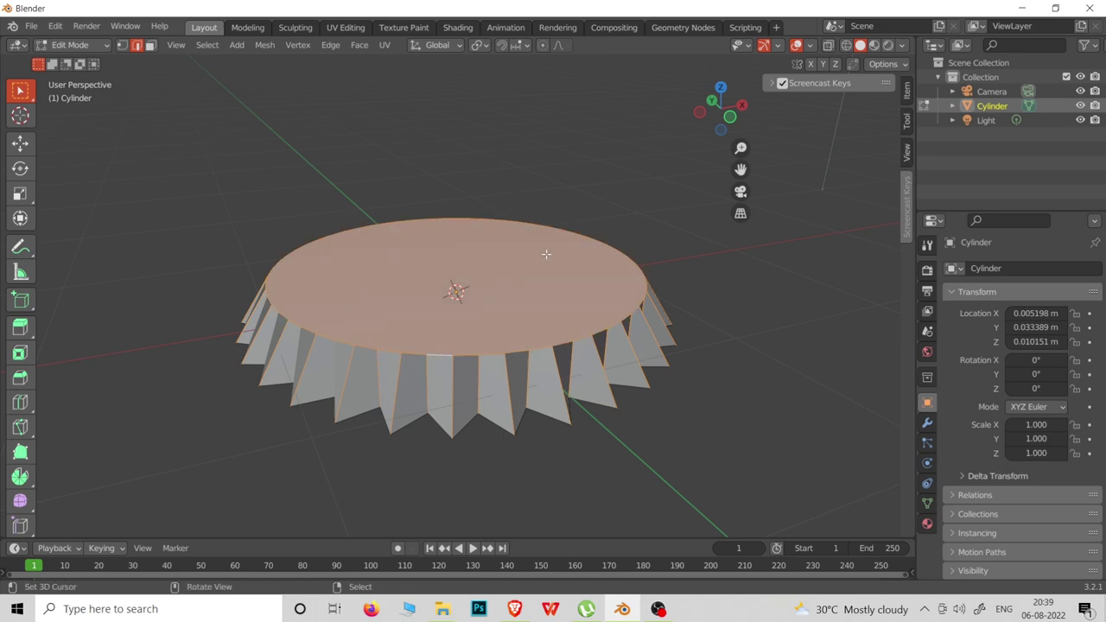
middle_drag(426, 399, 420, 374)
middle_drag(472, 411, 467, 424)
- Bevel the selected edges 0.037 m wide with 6 segments
key(ctrl)
key(ctrl+b)
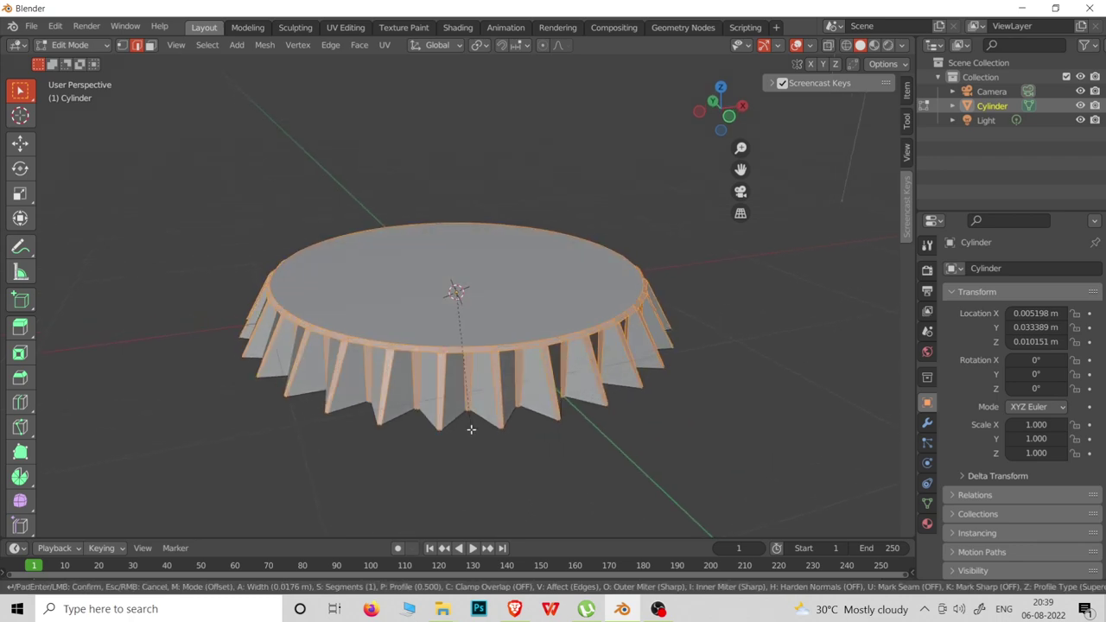
scroll(471, 431, up, 2)
scroll(471, 431, up, 2)
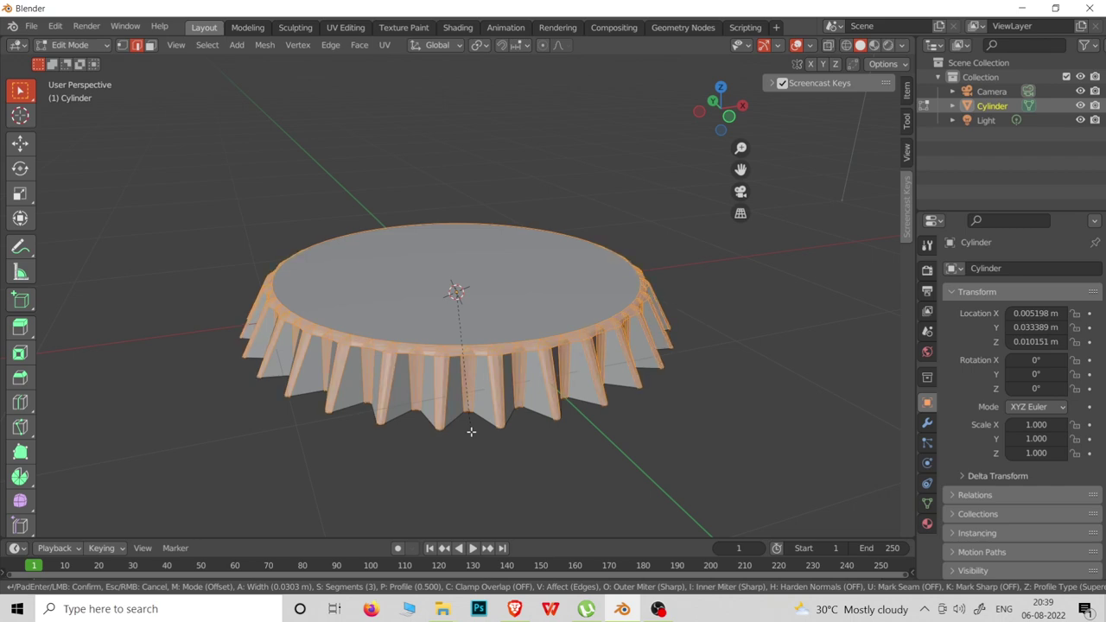
scroll(471, 431, up, 1)
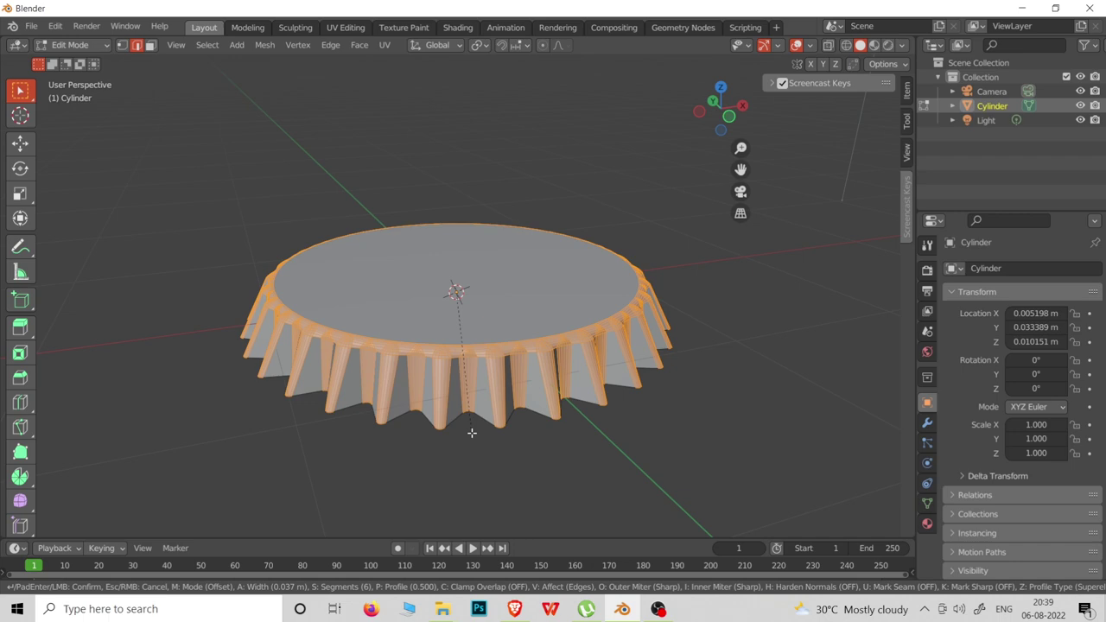
click(470, 431)
middle_drag(507, 299, 459, 331)
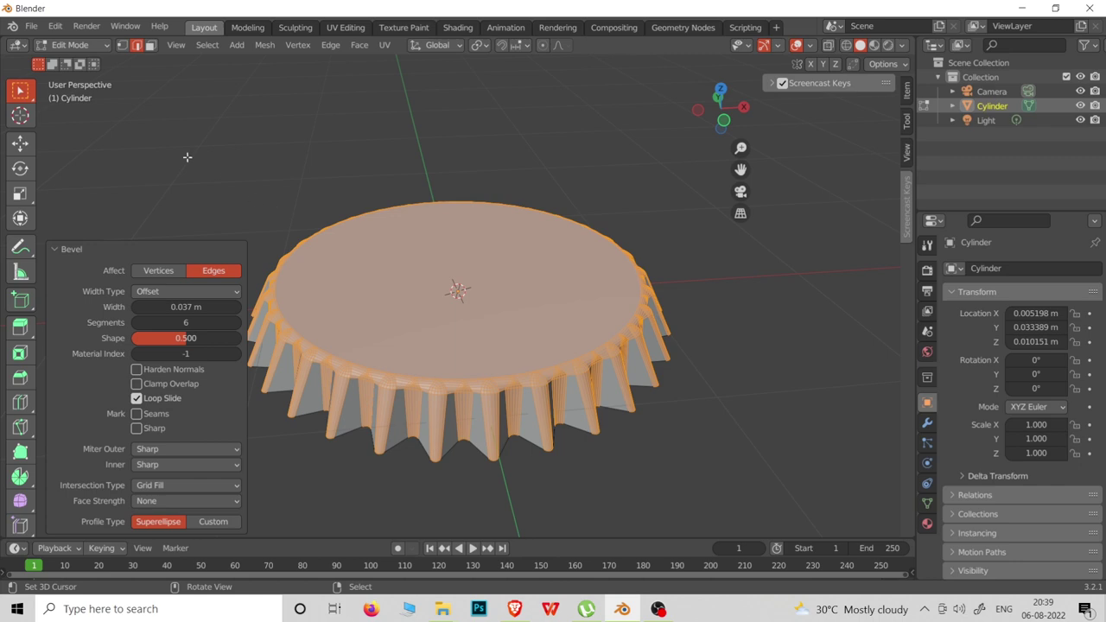
- Inset the cap's top face by 0.03327 m and sink it 0.023 m along Z
click(150, 46)
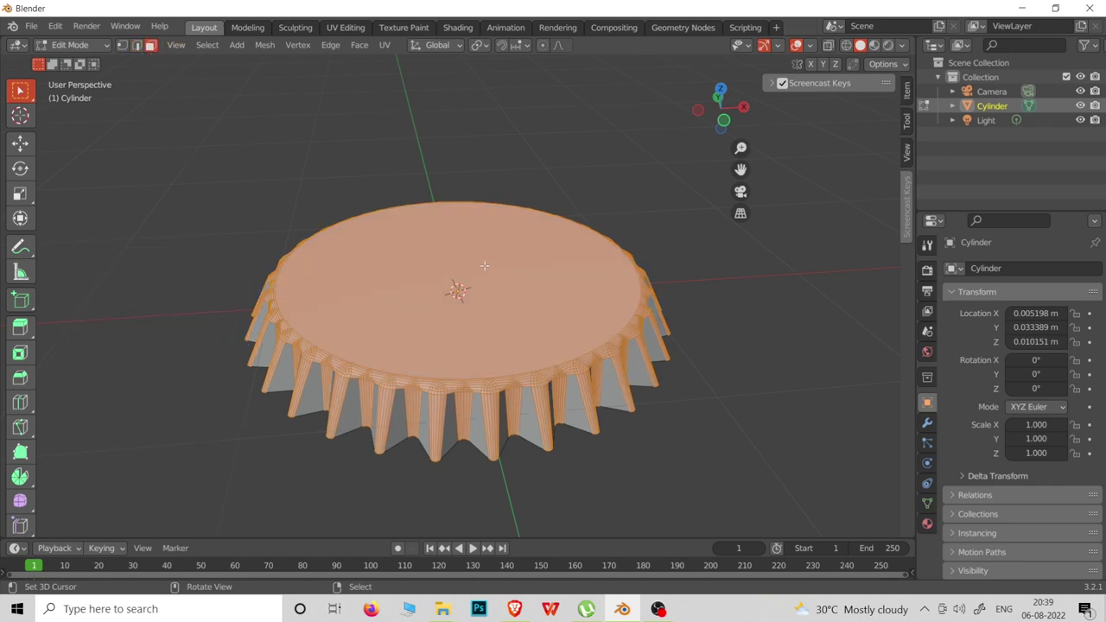
click(486, 320)
middle_drag(526, 354, 529, 358)
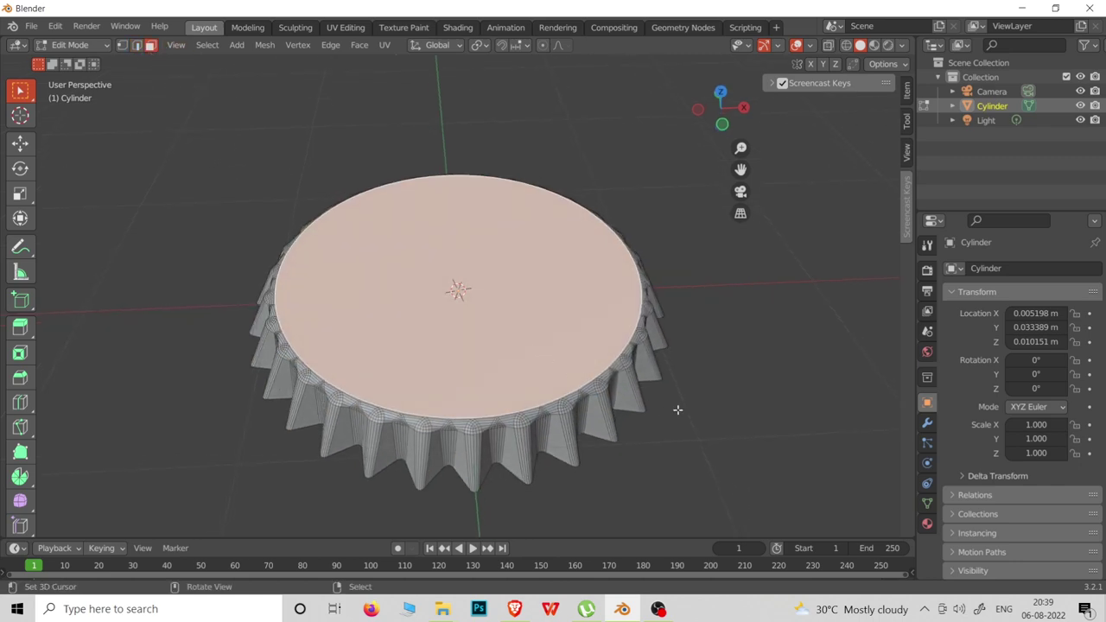
key(i)
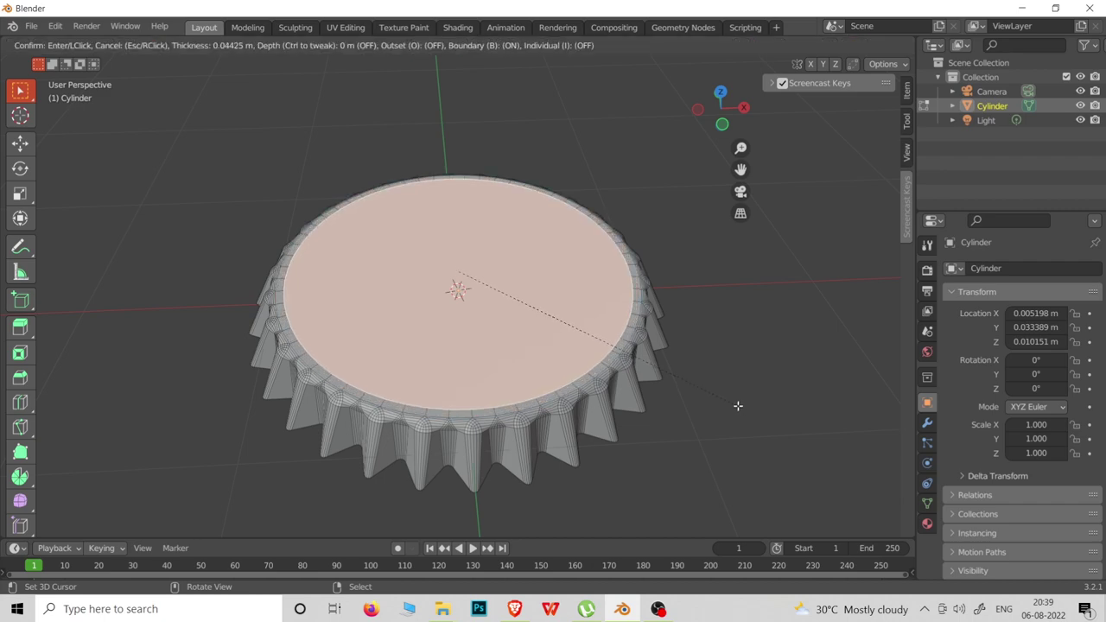
click(738, 405)
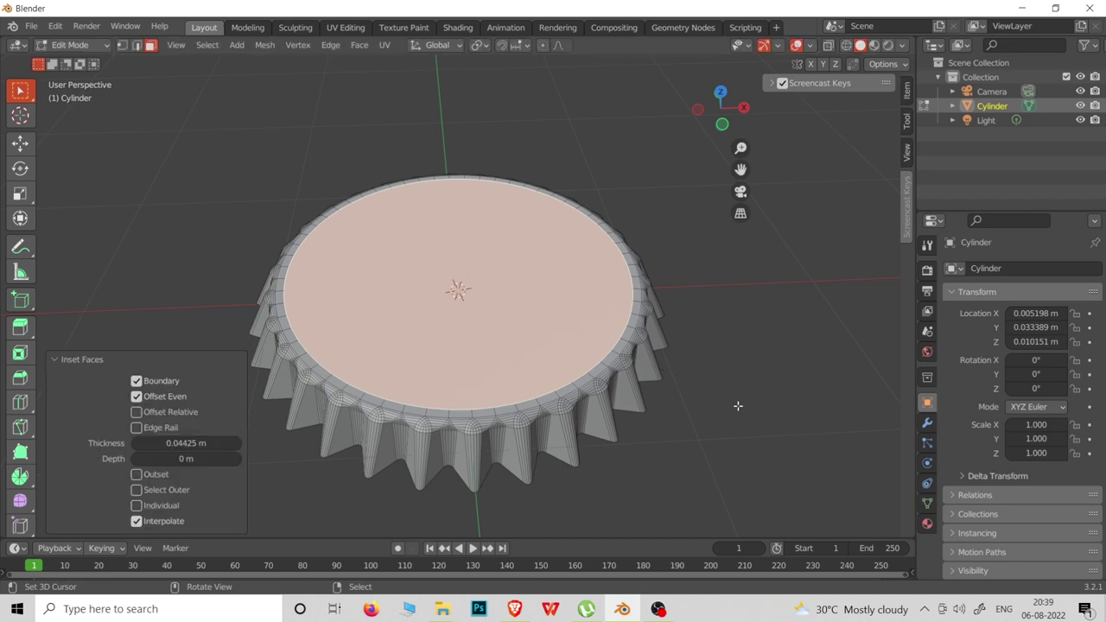
key(i)
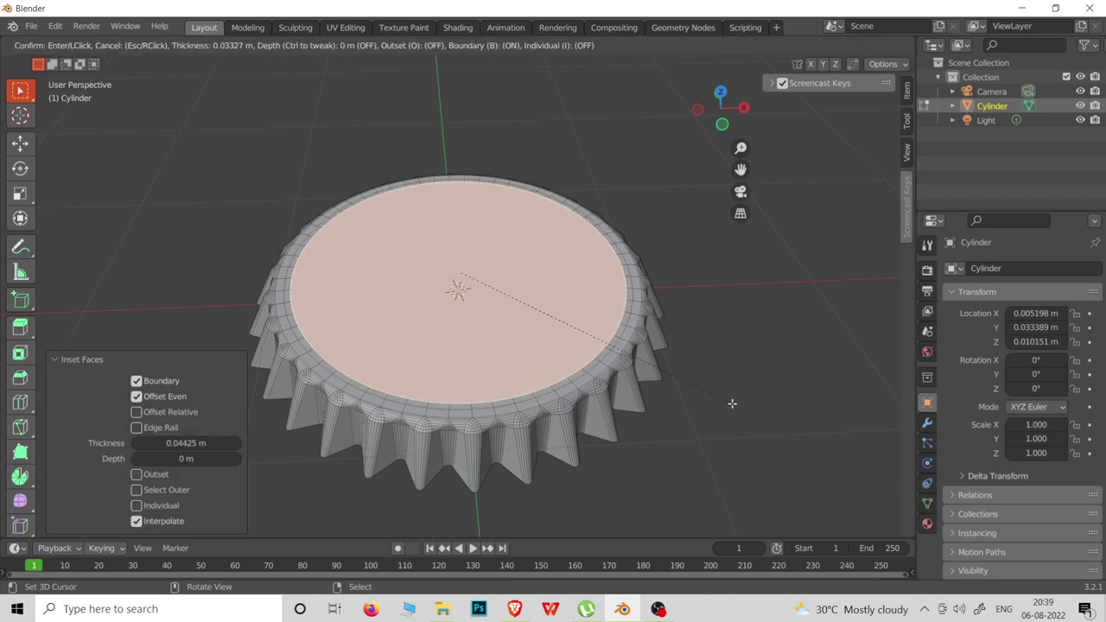
click(731, 403)
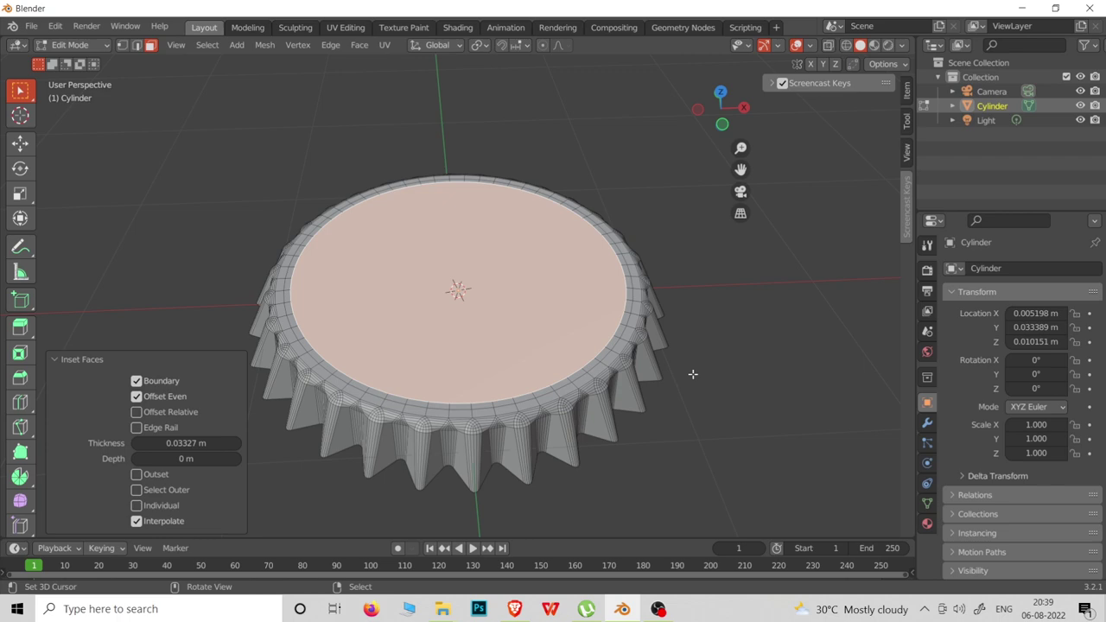
middle_drag(692, 374, 684, 365)
key(g)
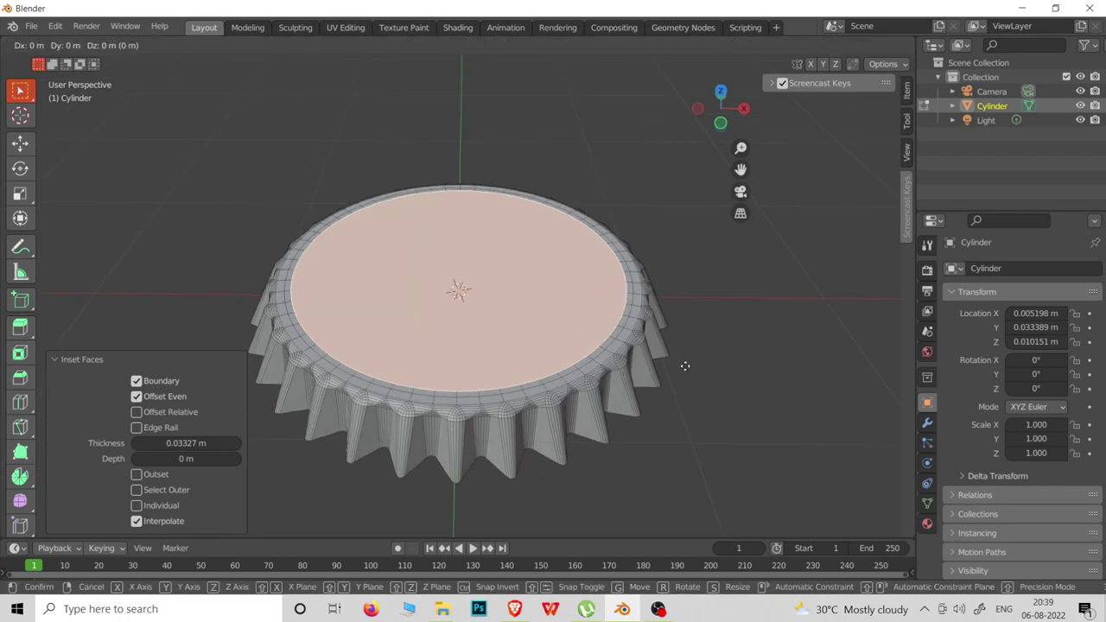
key(z)
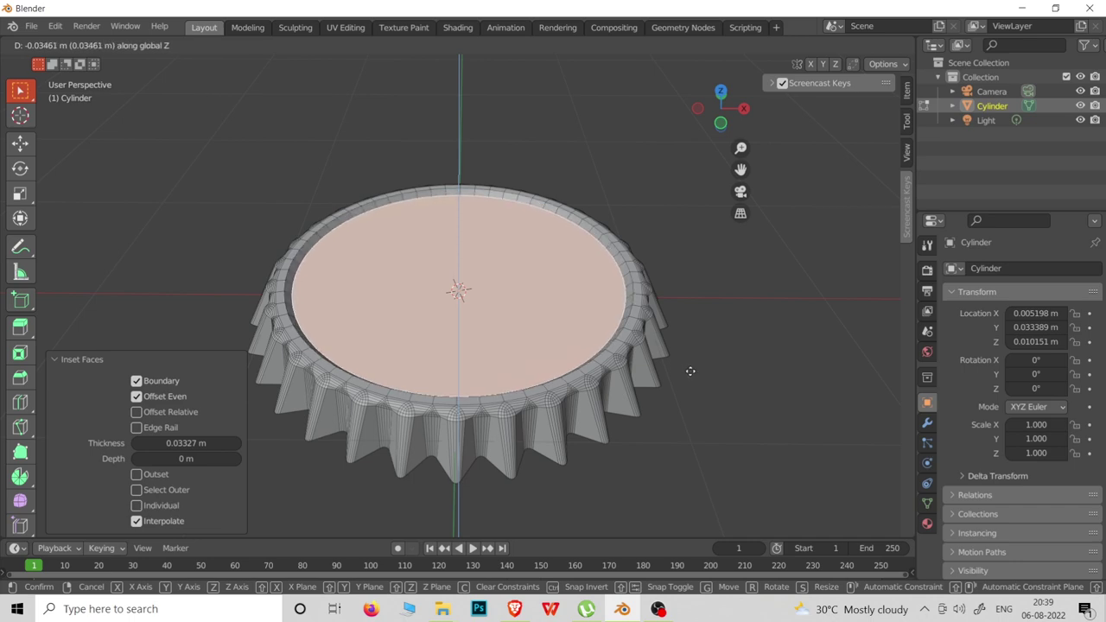
click(691, 371)
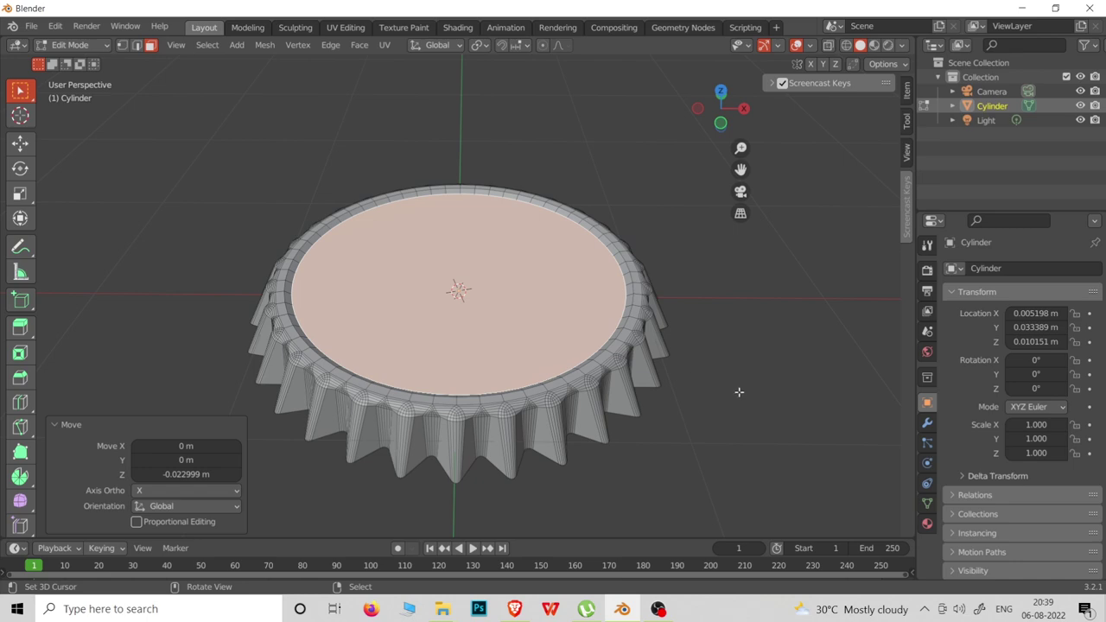
- Inset the sunken face again to 0.02869 m and return to Object Mode
key(i)
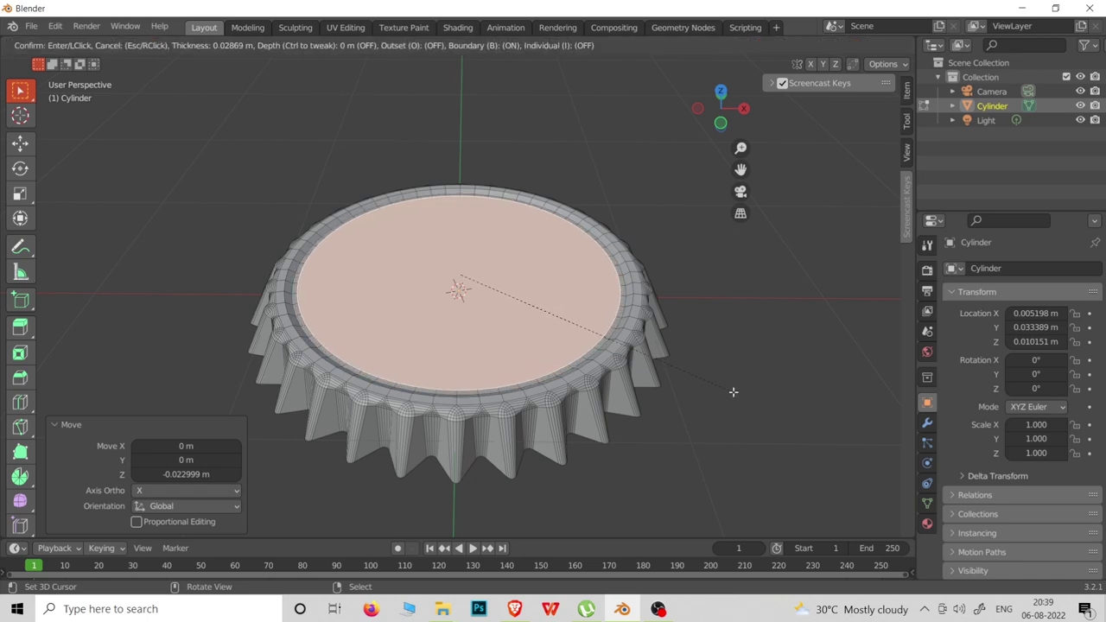
click(732, 392)
middle_drag(685, 363, 705, 303)
click(717, 297)
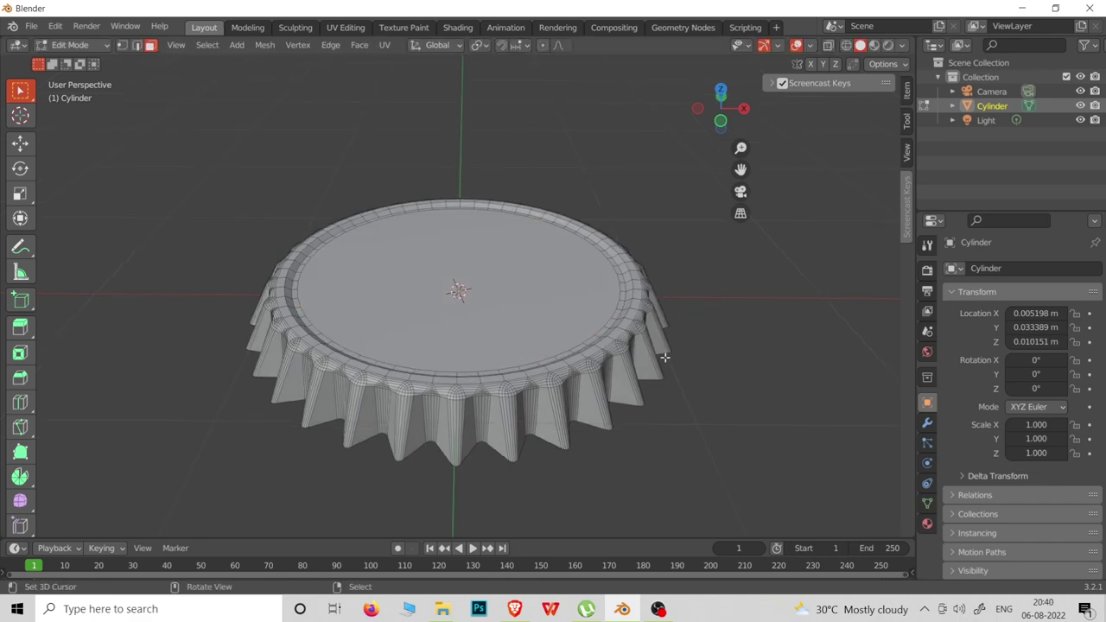
key(Tab)
middle_drag(658, 356, 603, 373)
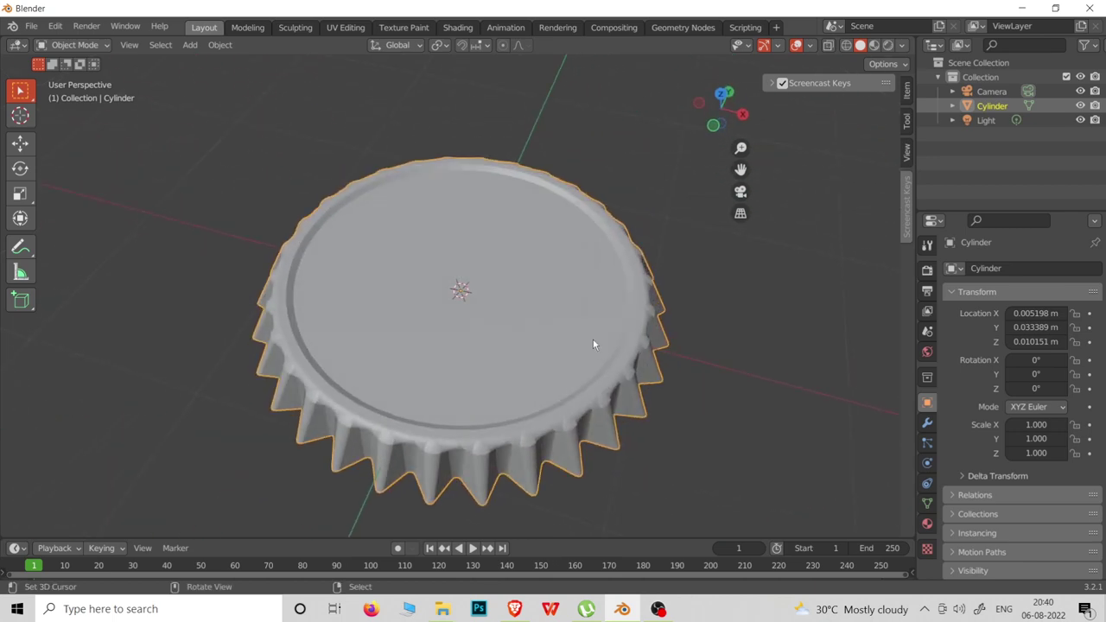
- Apply Shade Smooth to the bottle cap and bring up the Render properties
right_click(593, 343)
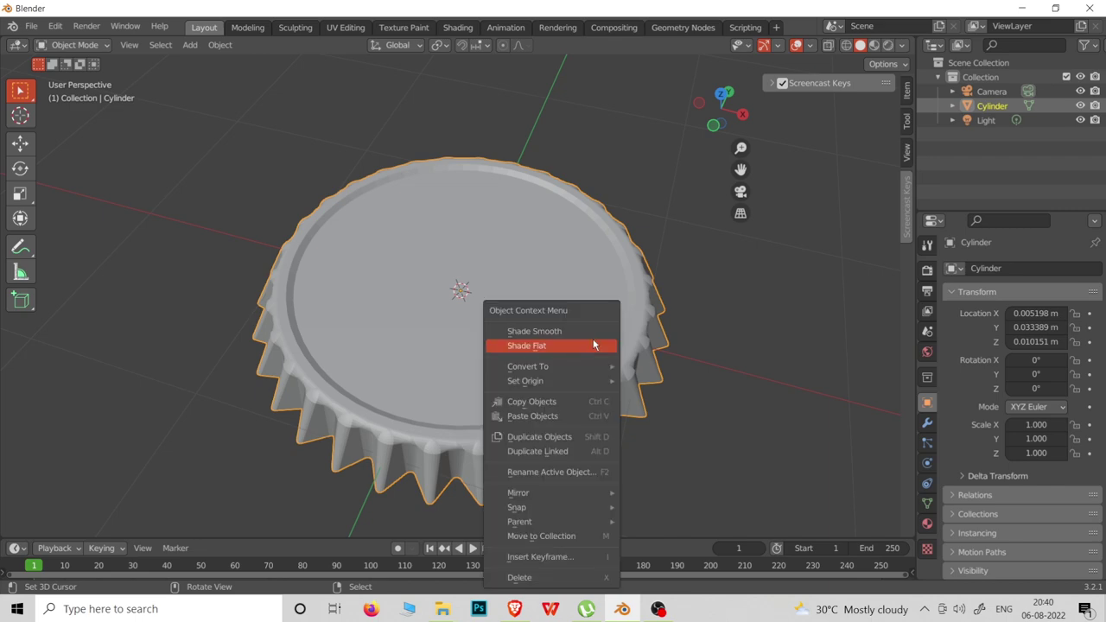
click(575, 334)
mouse_move(629, 420)
middle_down()
mouse_move(570, 413)
mouse_move(552, 363)
mouse_move(587, 361)
mouse_move(623, 420)
mouse_move(567, 449)
mouse_move(538, 370)
mouse_move(556, 353)
mouse_move(582, 395)
mouse_move(523, 317)
middle_up()
scroll(584, 395, down, 2)
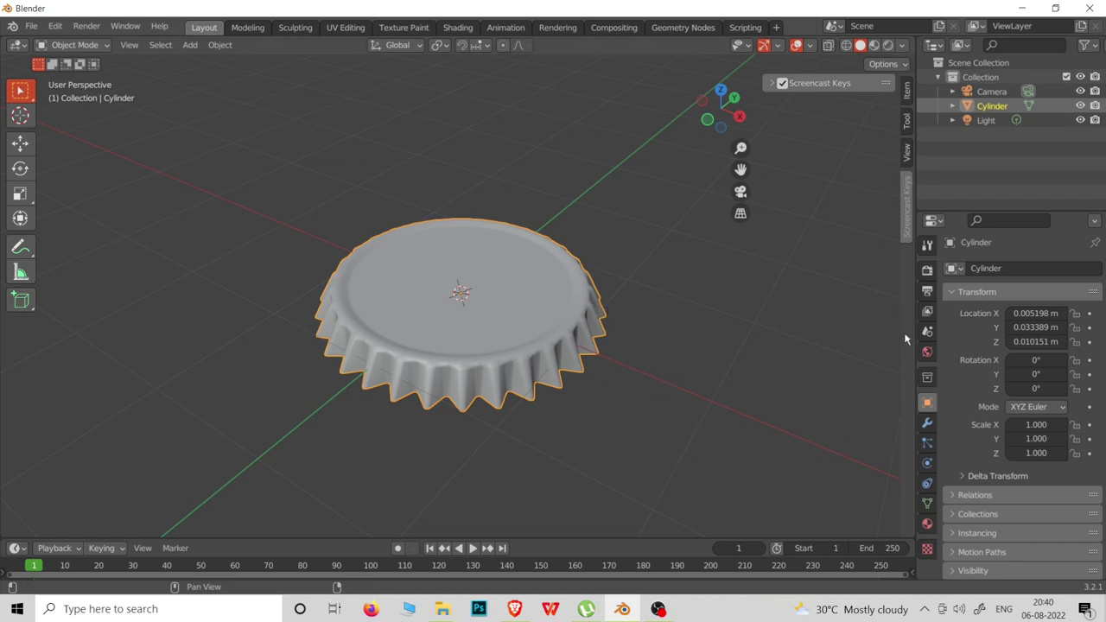
click(927, 271)
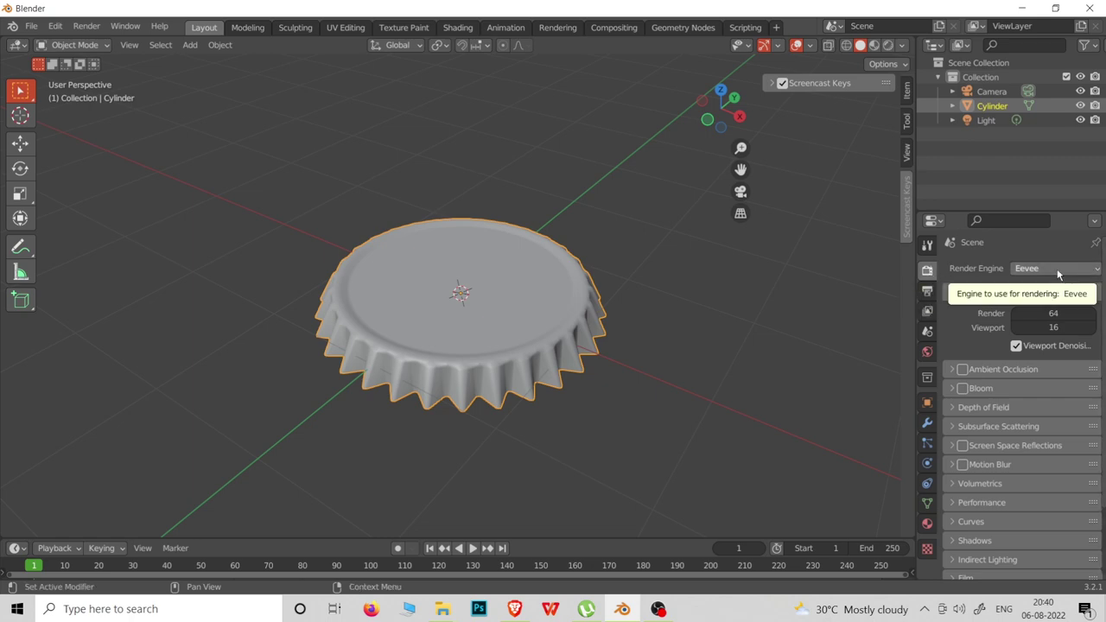
- Switch the render engine to Cycles, preview in rendered view, and show the Material tab
click(1056, 269)
click(1029, 317)
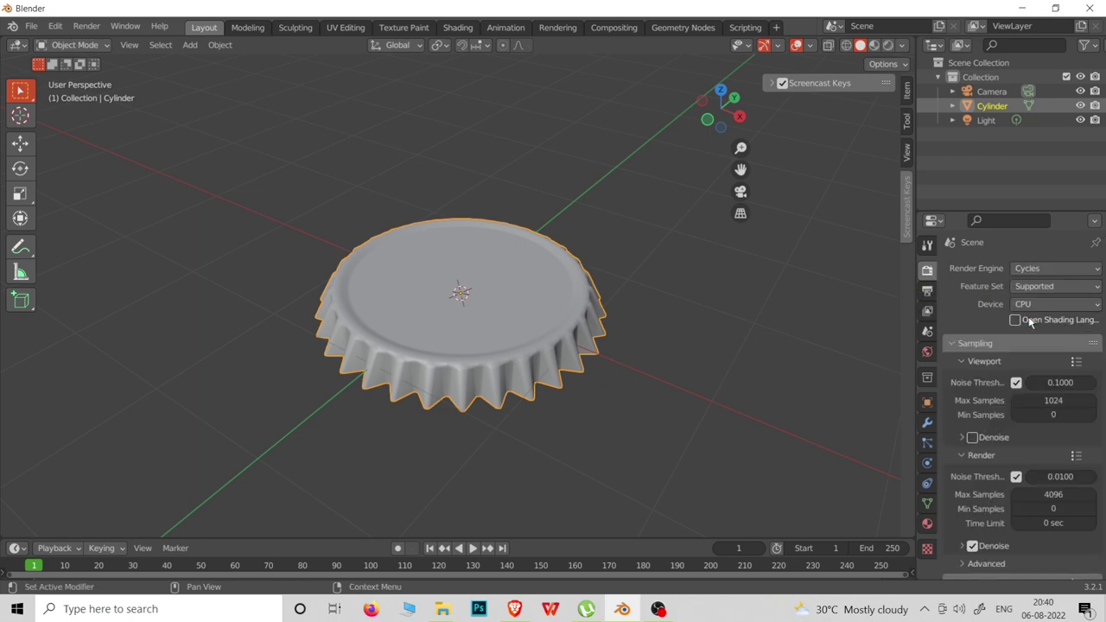
click(887, 45)
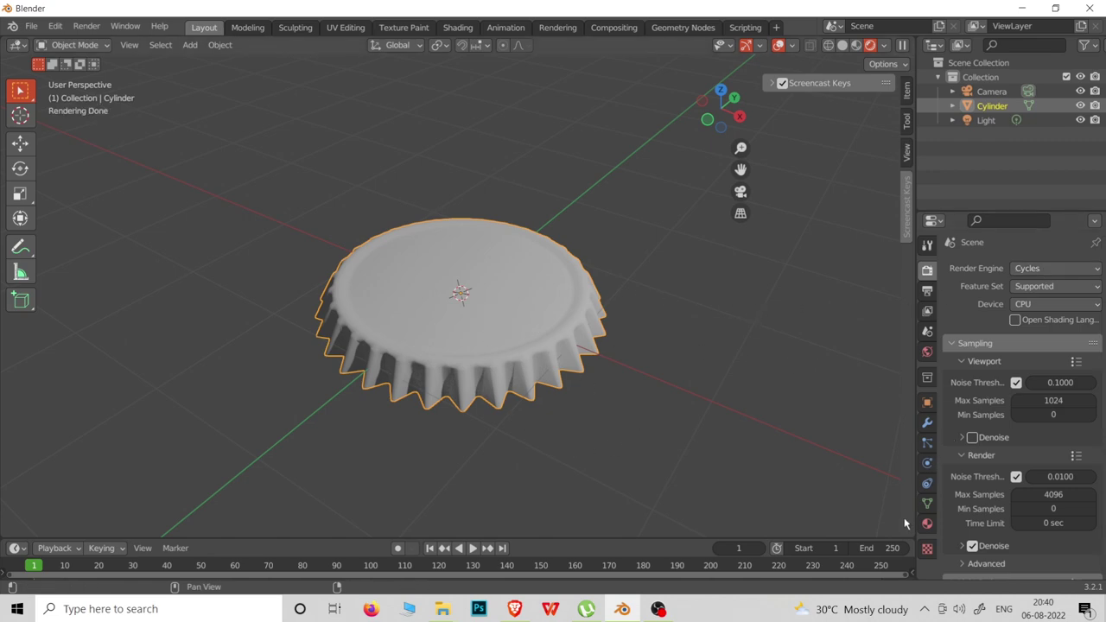
click(927, 524)
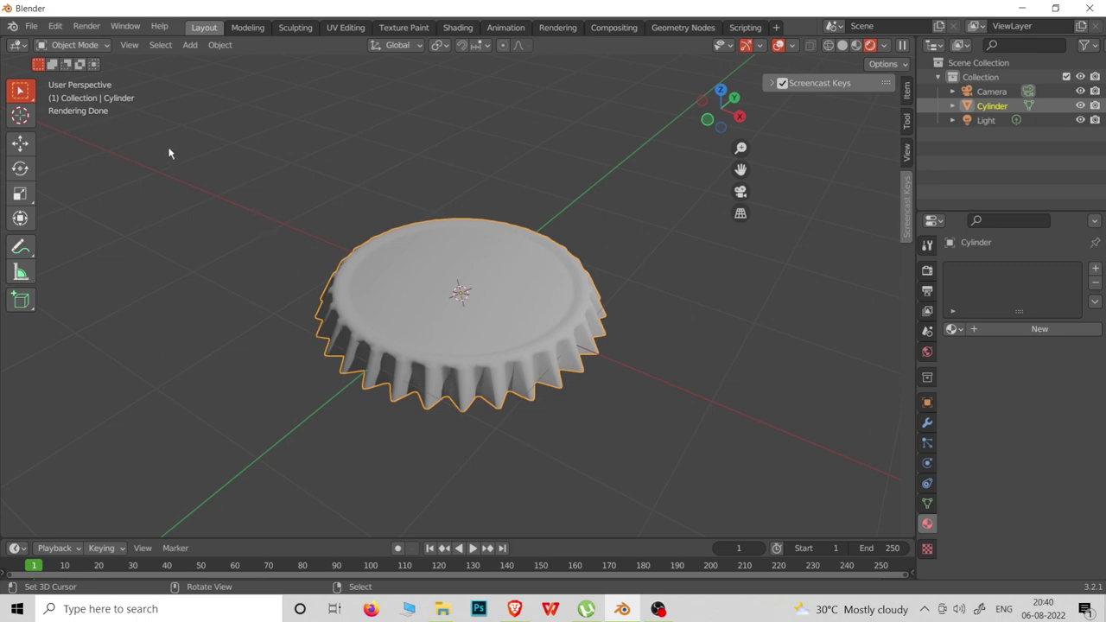
- Switch the cap to Edit Mode and select all of its geometry
click(74, 45)
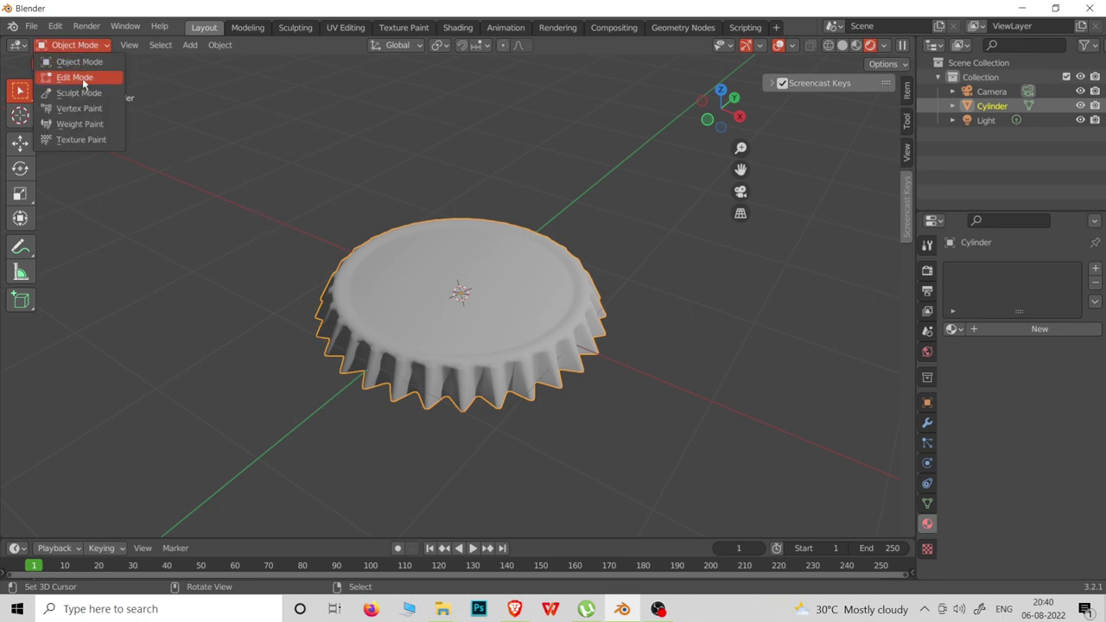
click(82, 77)
click(404, 304)
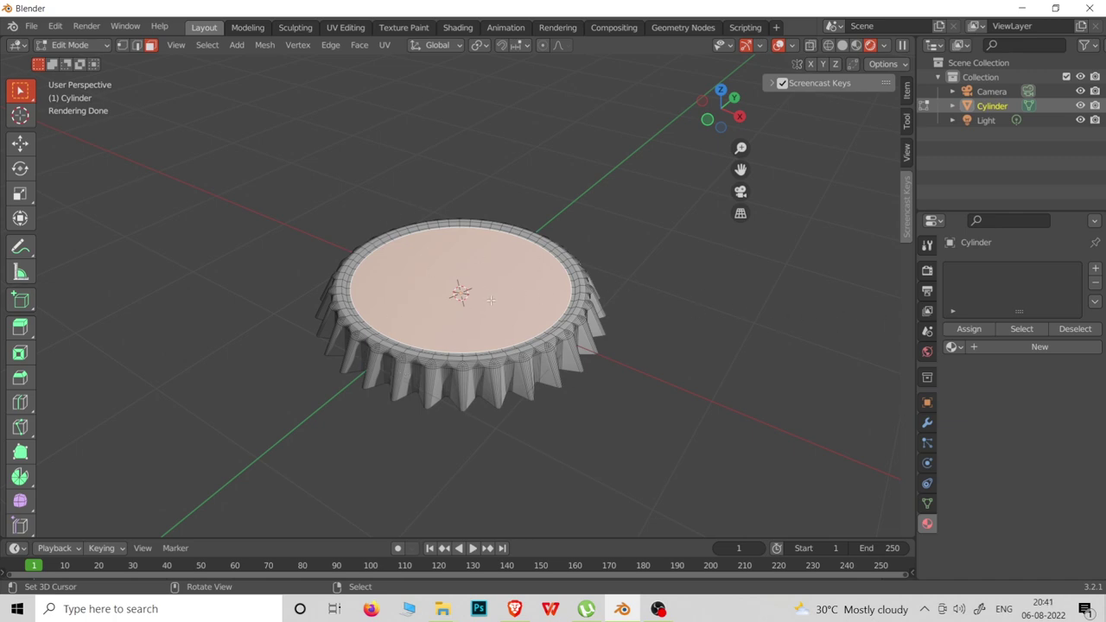
key(a)
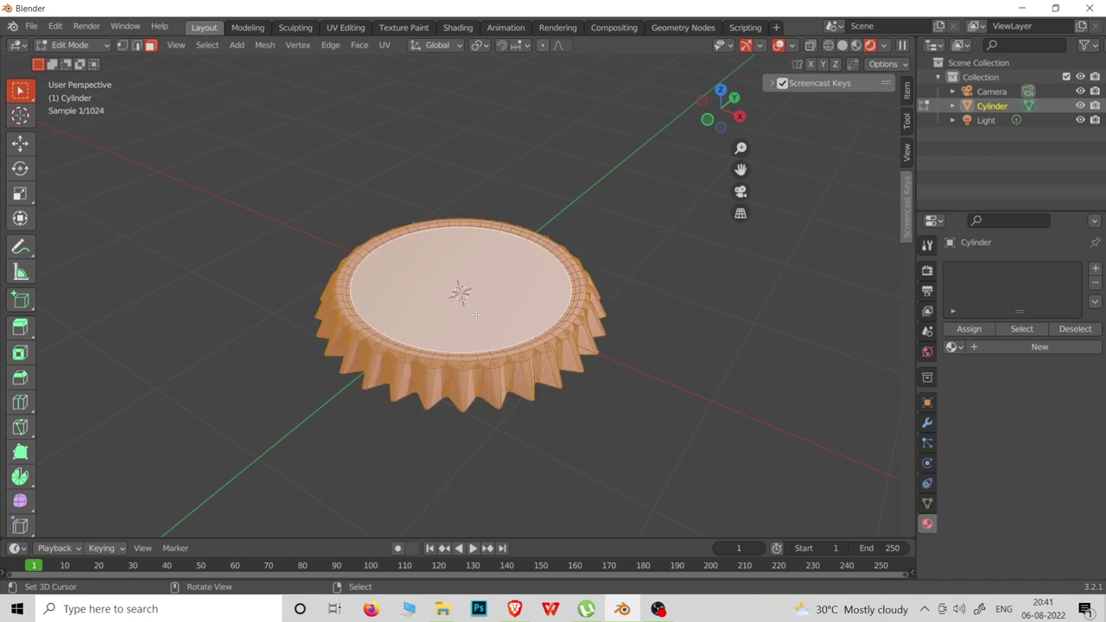
- Add a new material, Material.001, with Metallic 1.0 and Roughness 0.353
click(1033, 349)
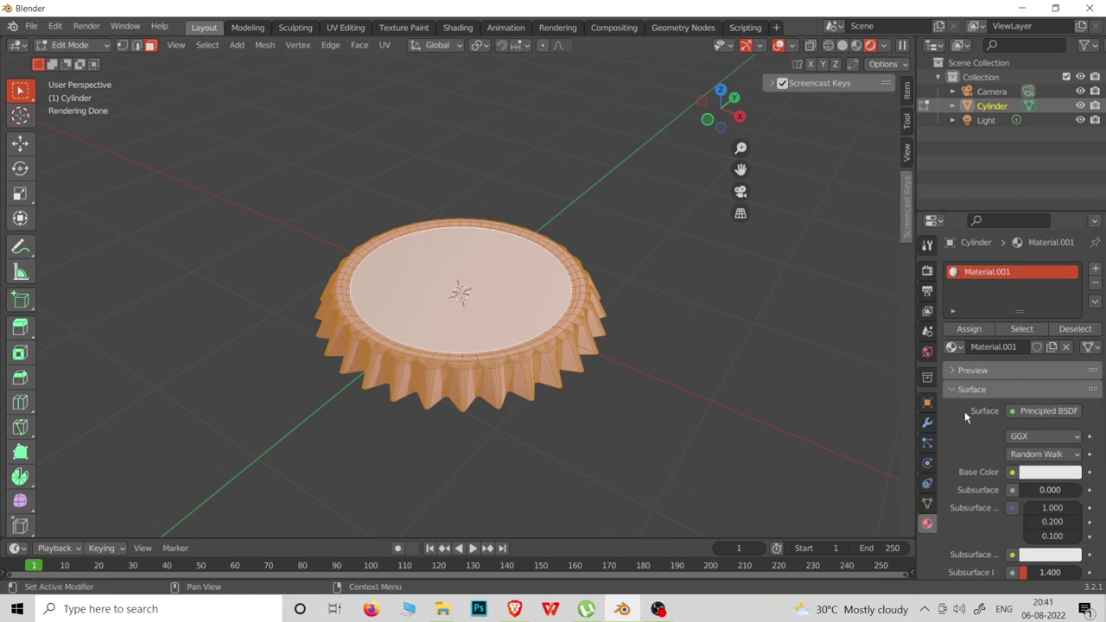
scroll(974, 421, down, 3)
scroll(973, 421, down, 3)
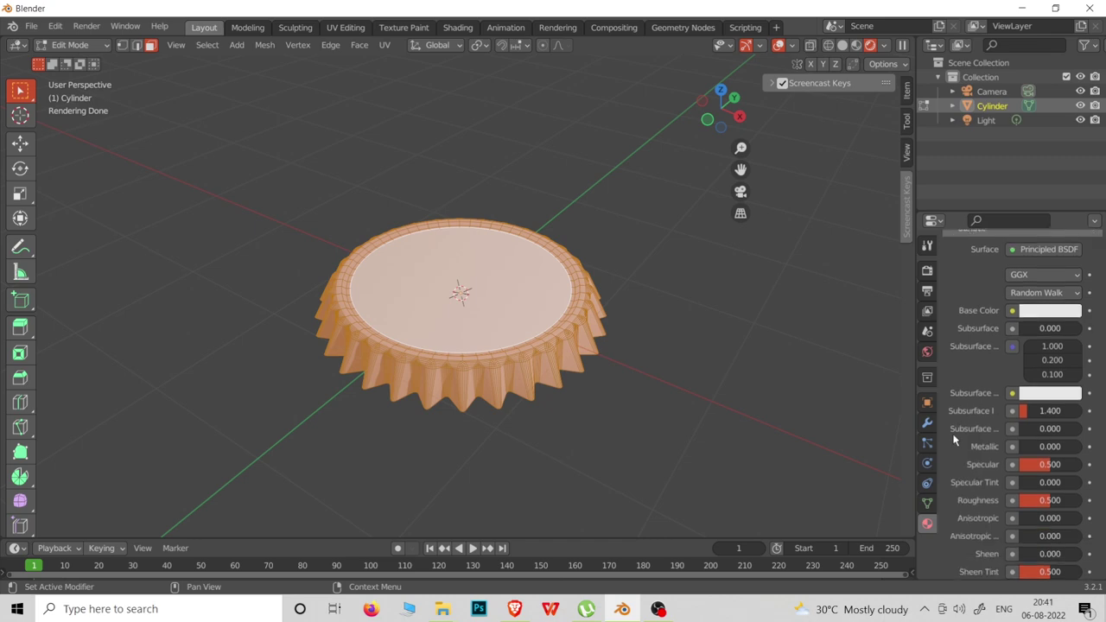
drag(1024, 450, 1085, 450)
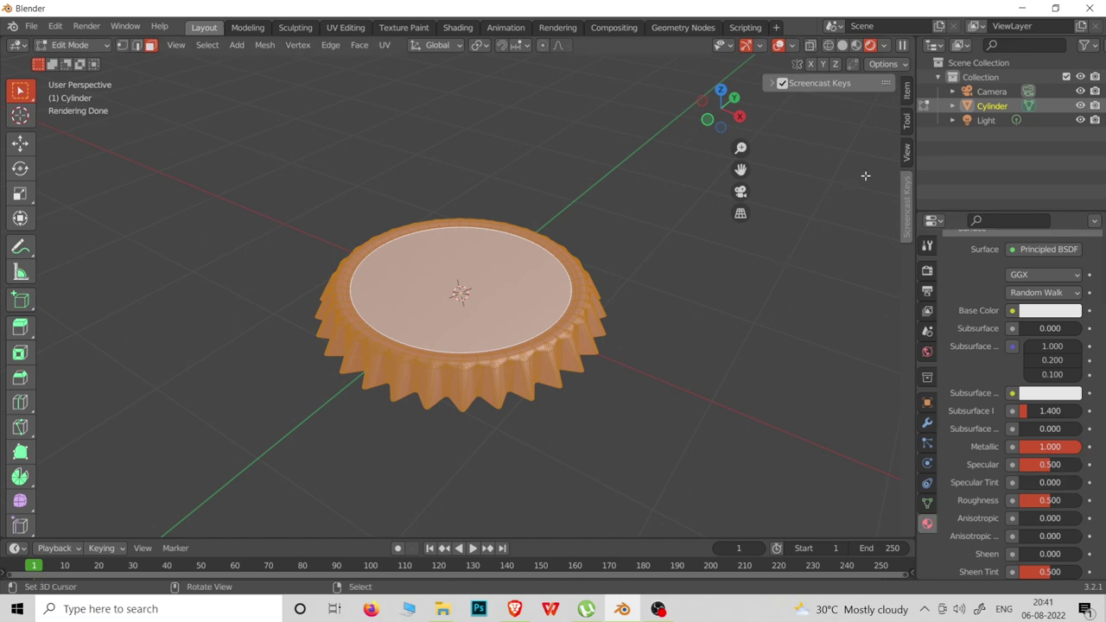
click(756, 202)
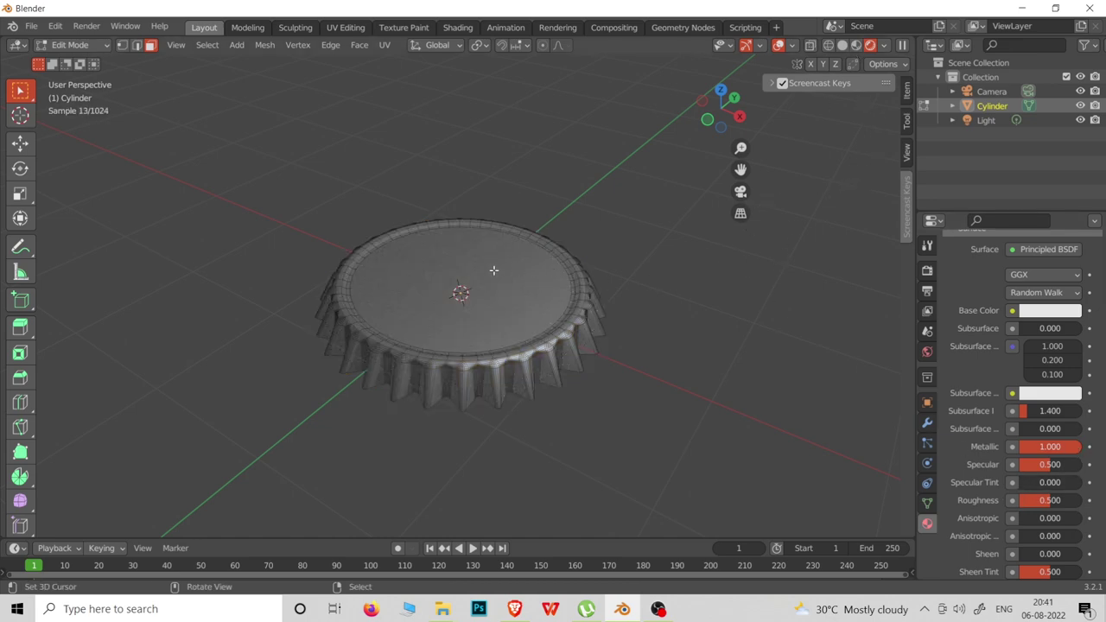
scroll(523, 315, up, 2)
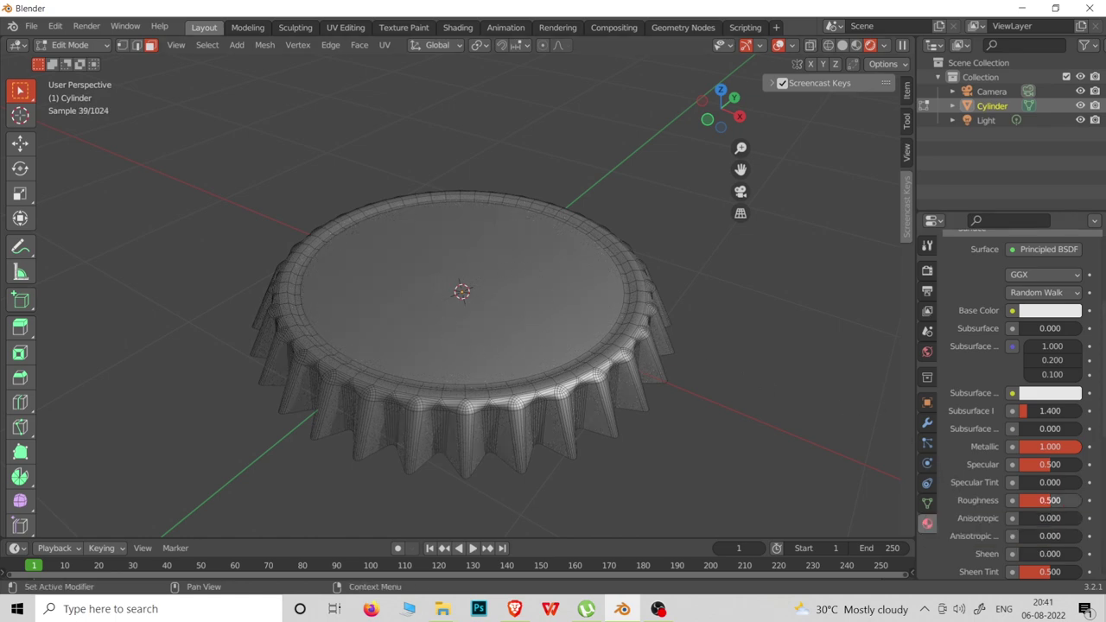
drag(1050, 500, 1040, 500)
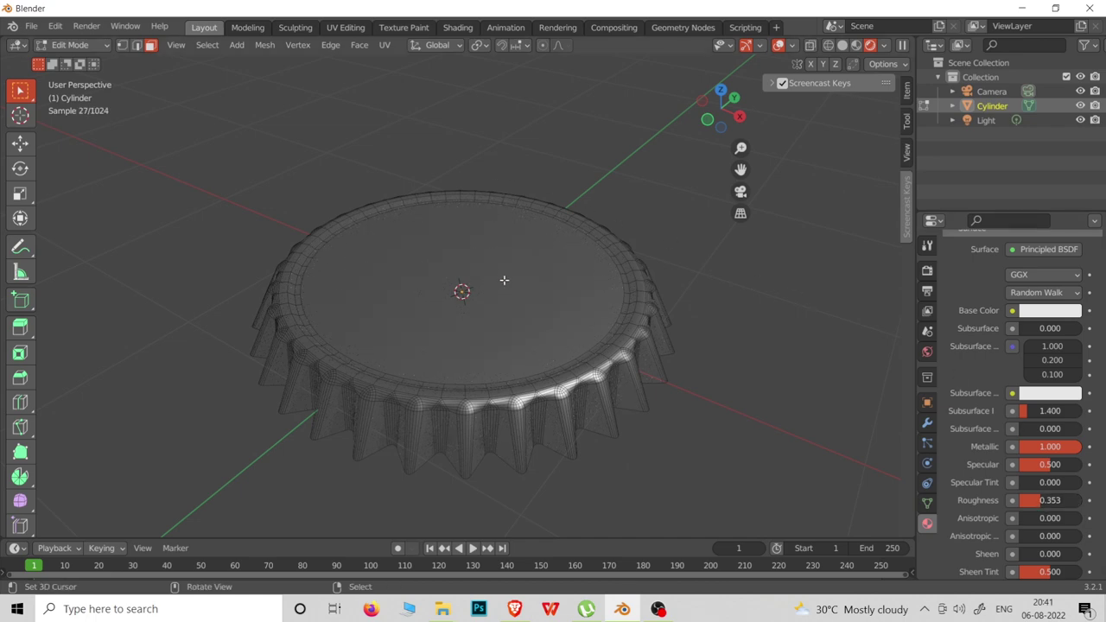
- Go to the Shading workspace and return the cap to Object Mode
click(455, 28)
scroll(486, 228, up, 5)
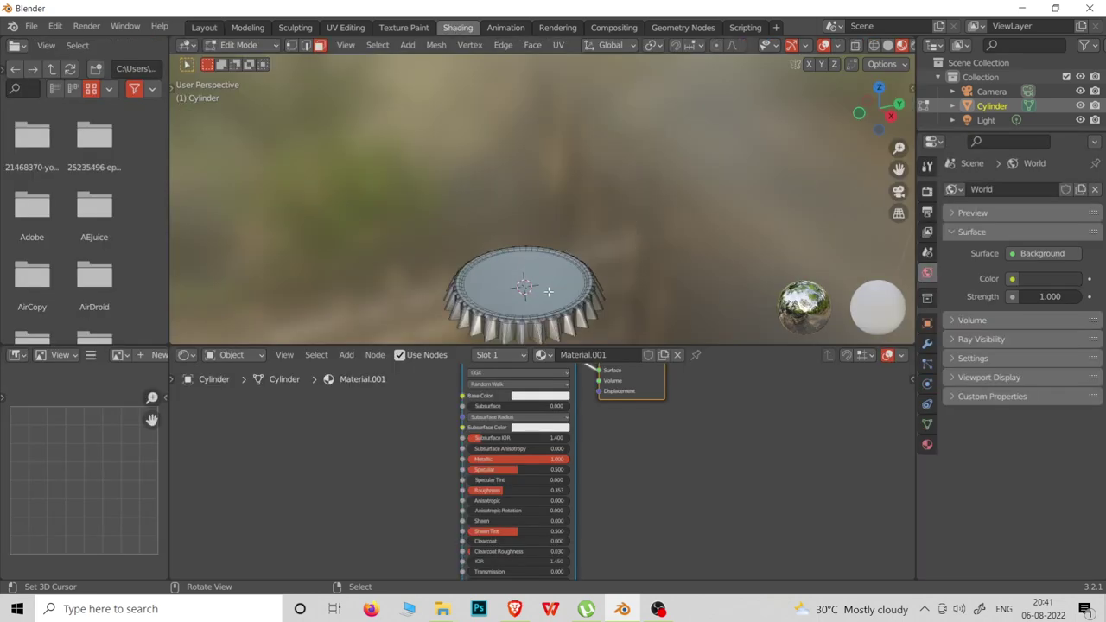
middle_drag(549, 292, 547, 262)
scroll(547, 263, up, 2)
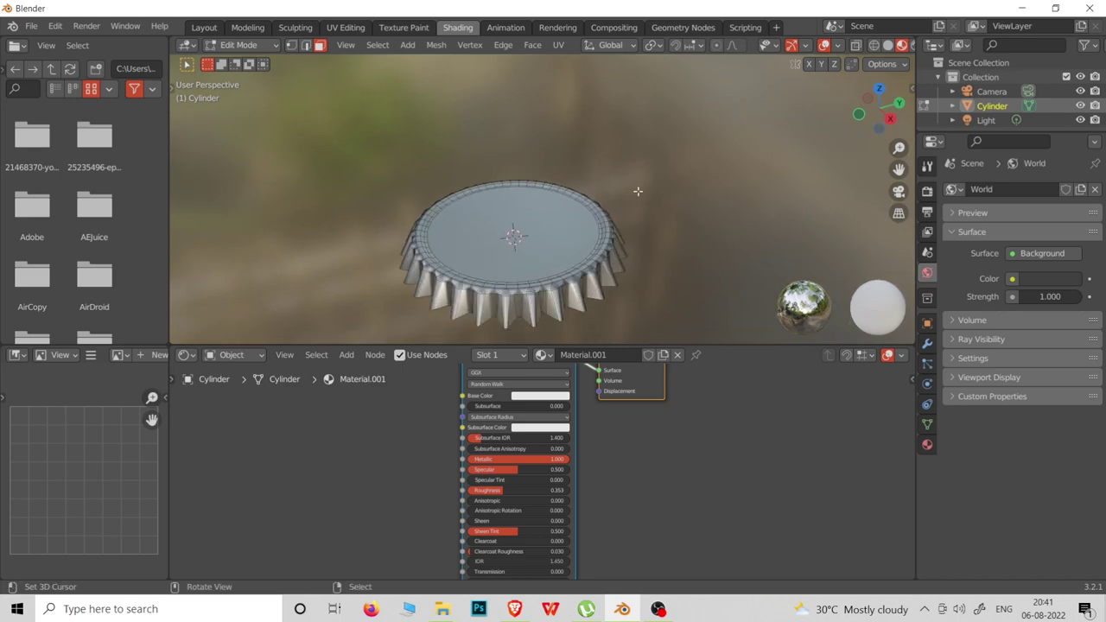
key(Tab)
shift+middle_drag(548, 228, 546, 212)
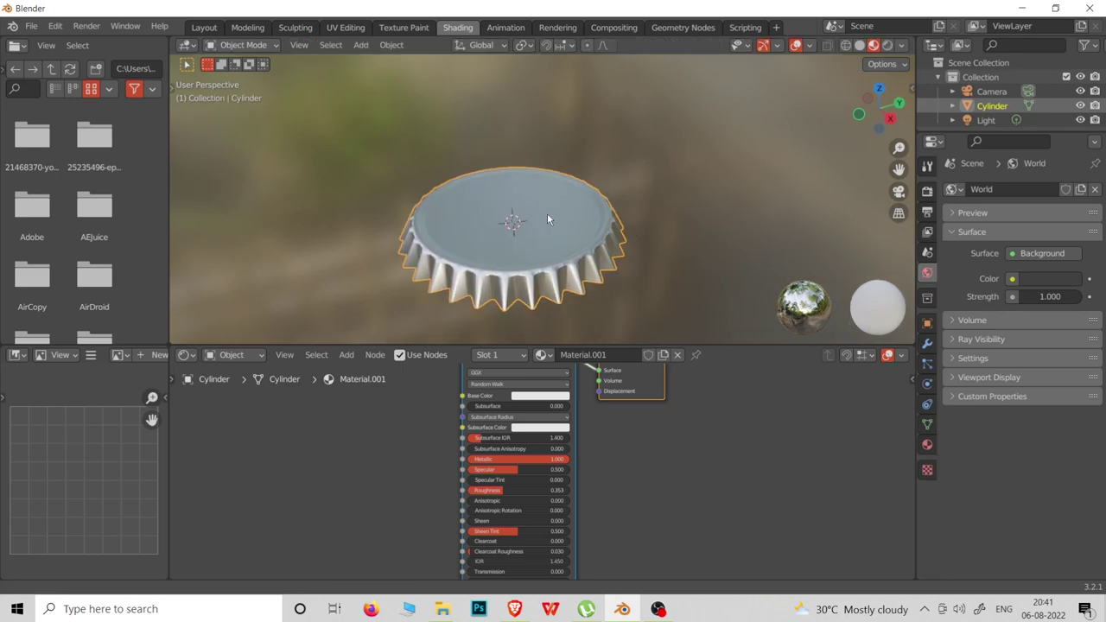
- Show the World node tree and add Environment Texture and mapping nodes to Background with Ctrl+T
click(247, 356)
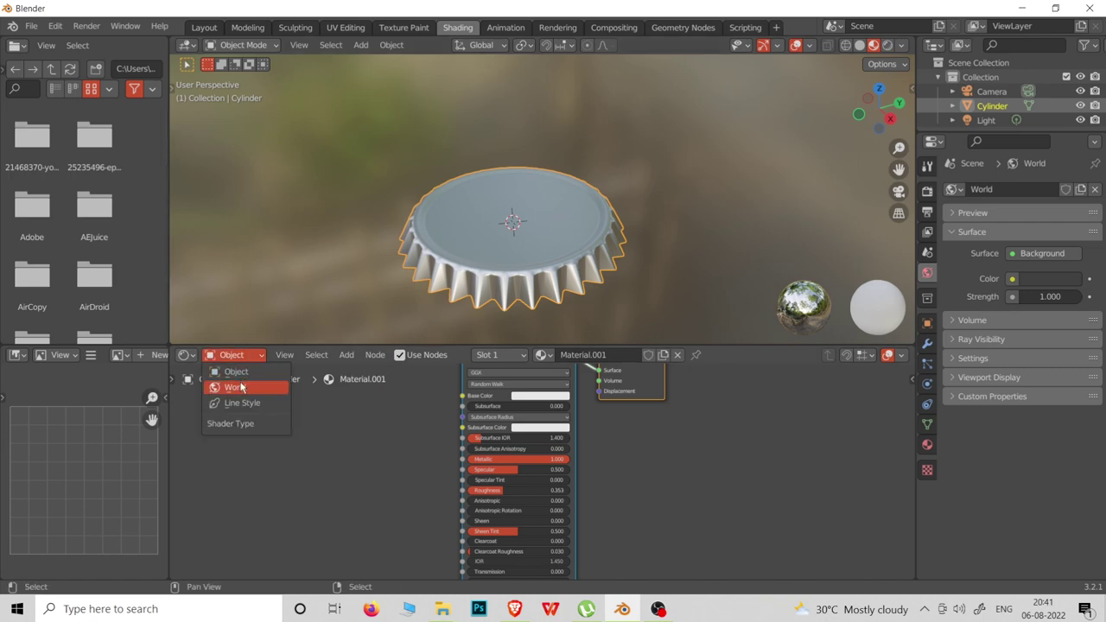
click(239, 387)
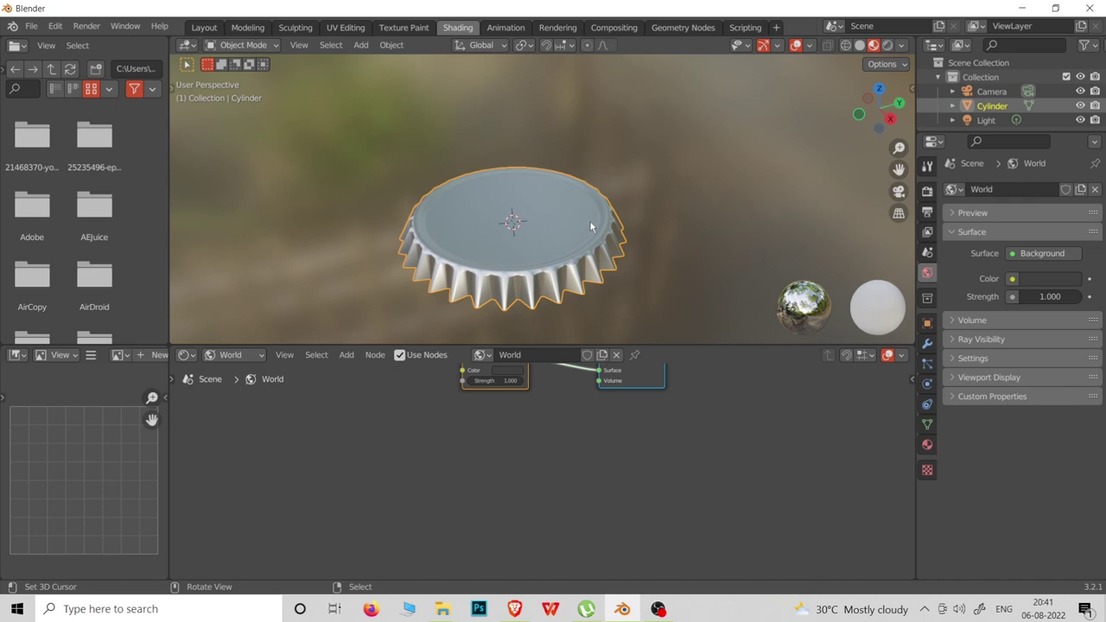
middle_drag(444, 242, 484, 259)
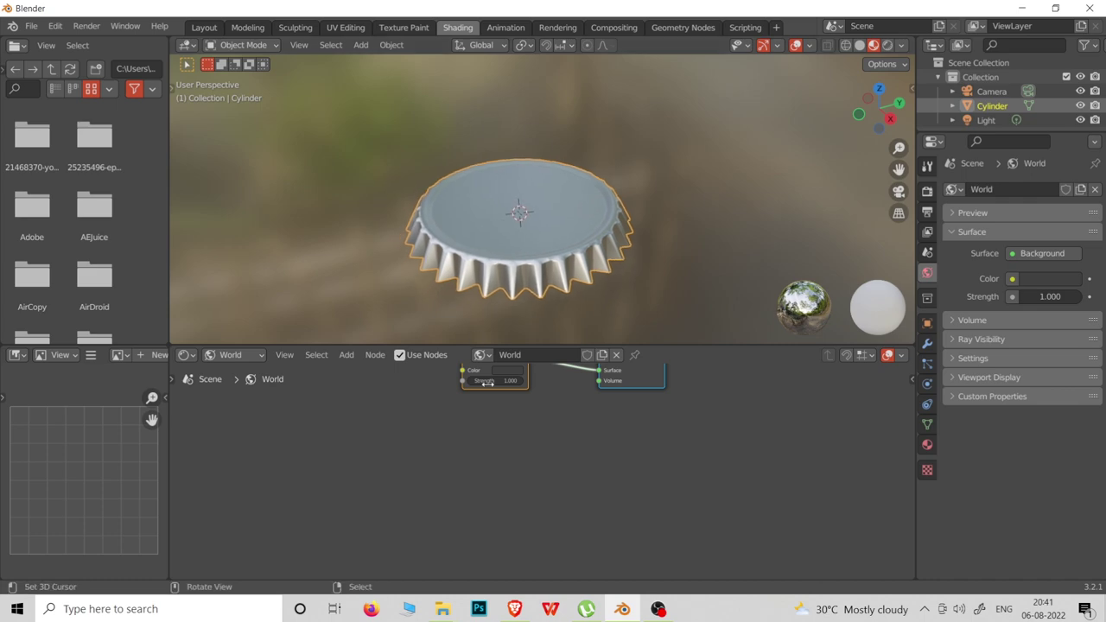
middle_drag(556, 384, 558, 449)
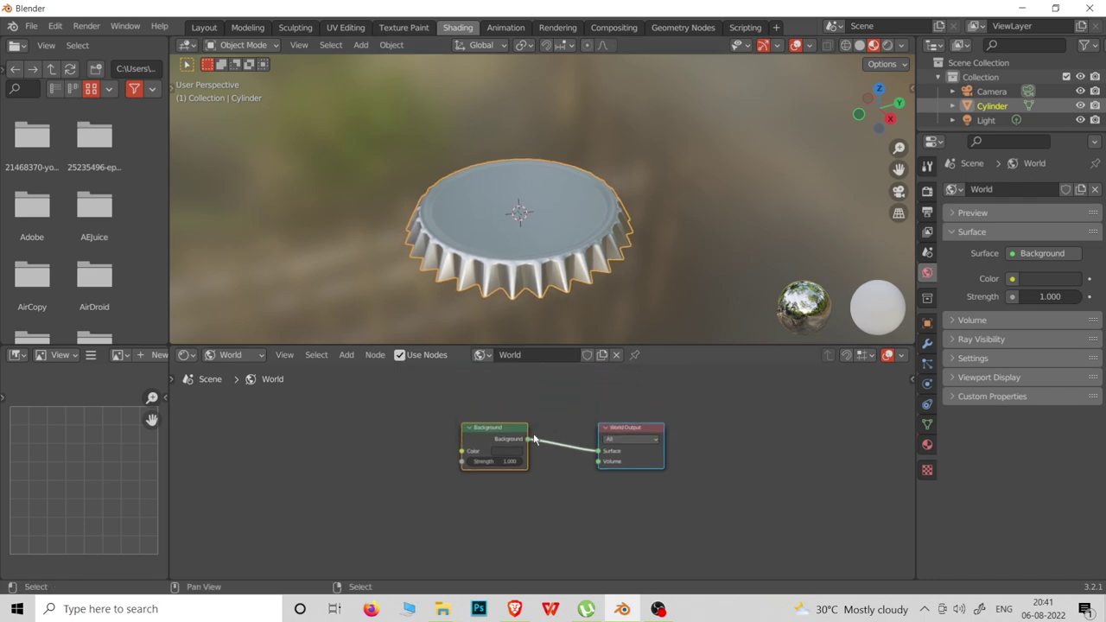
scroll(534, 441, up, 3)
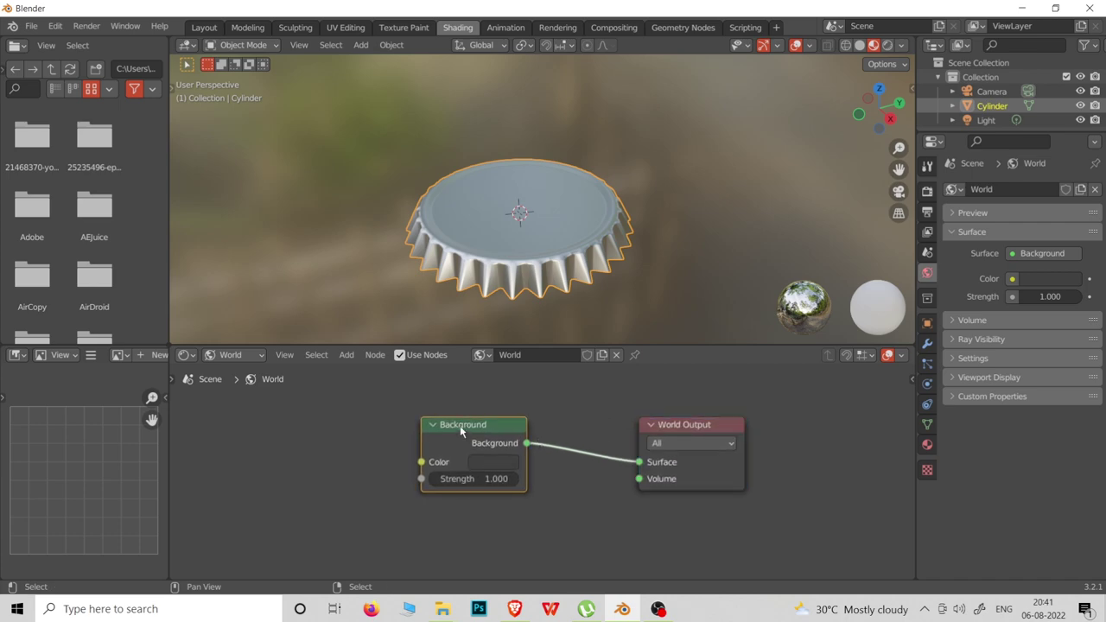
middle_drag(481, 424, 586, 424)
key(ctrl)
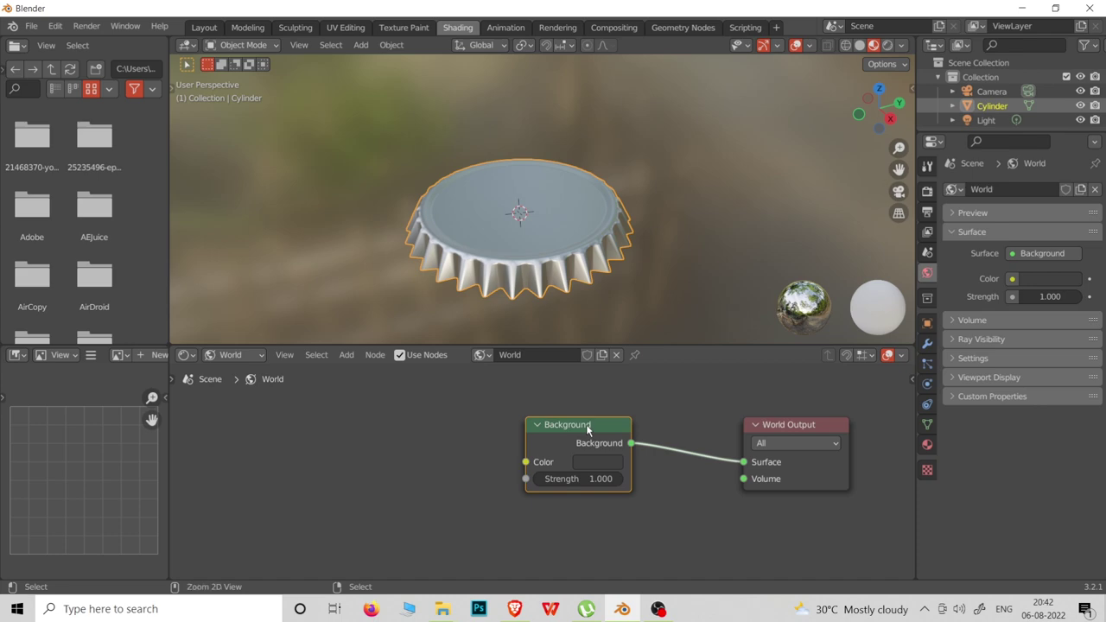
key(ctrl+t)
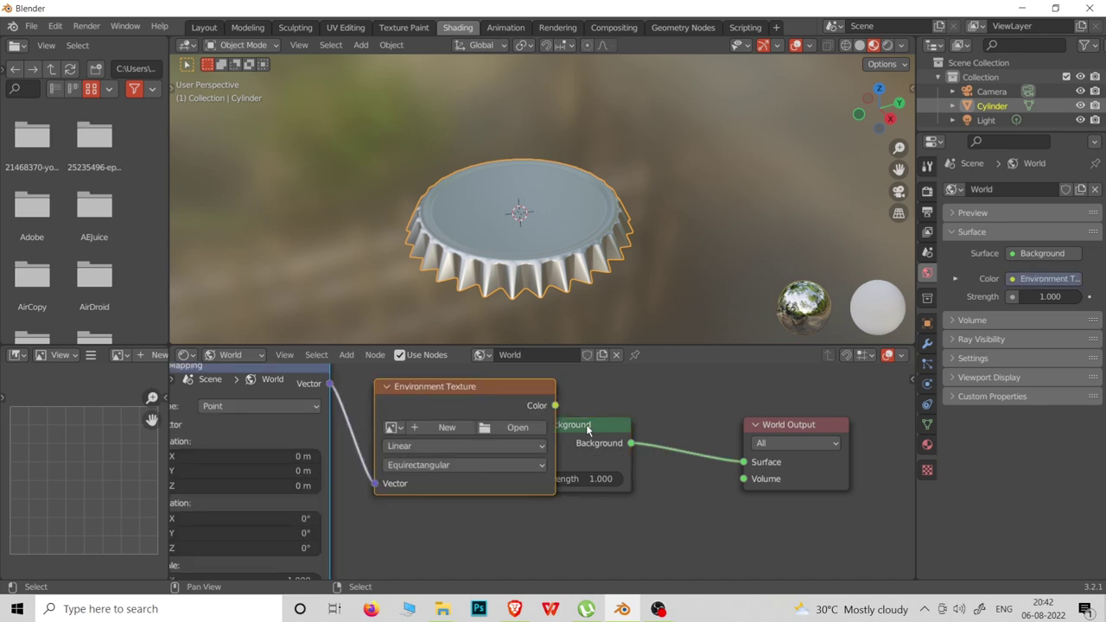
- Arrange the new texture nodes and open the Environment Texture's image browser
scroll(493, 420, down, 4)
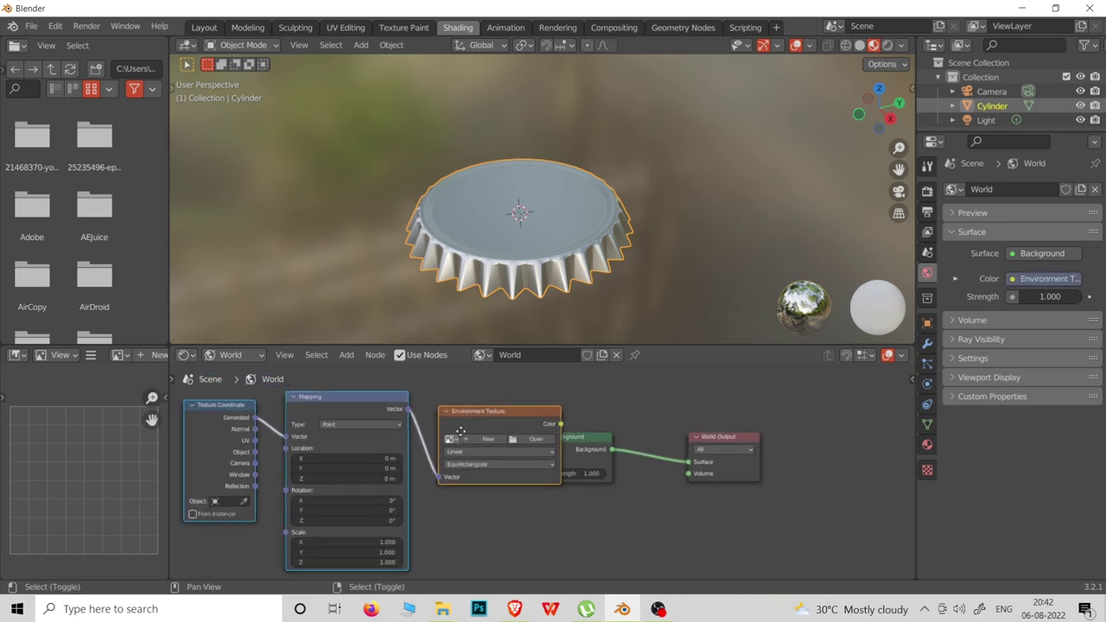
drag(461, 431, 469, 404)
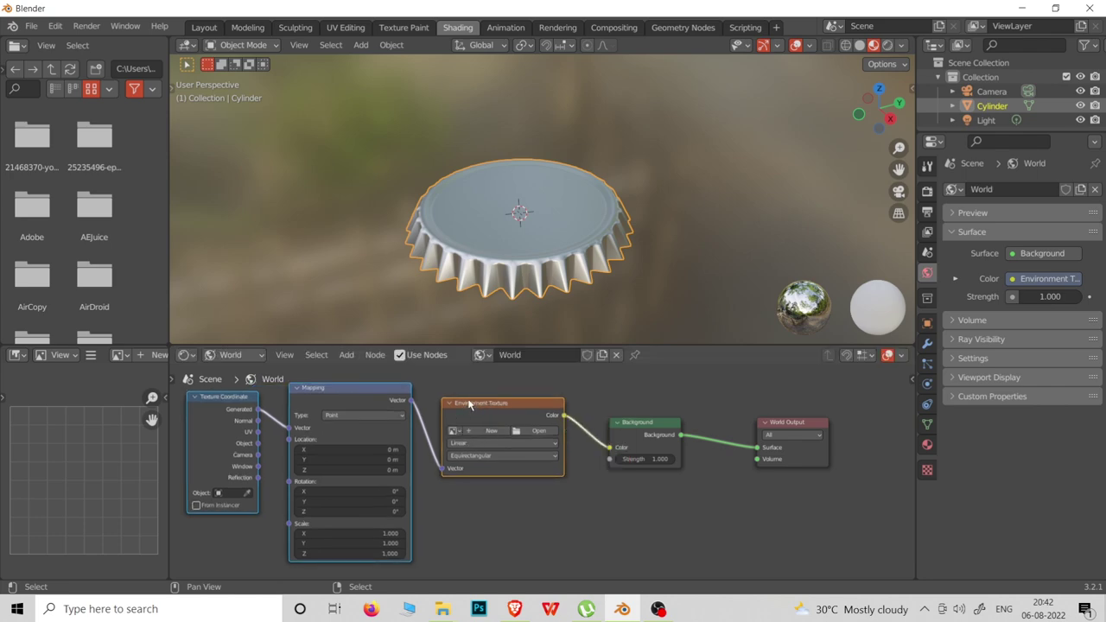
click(530, 431)
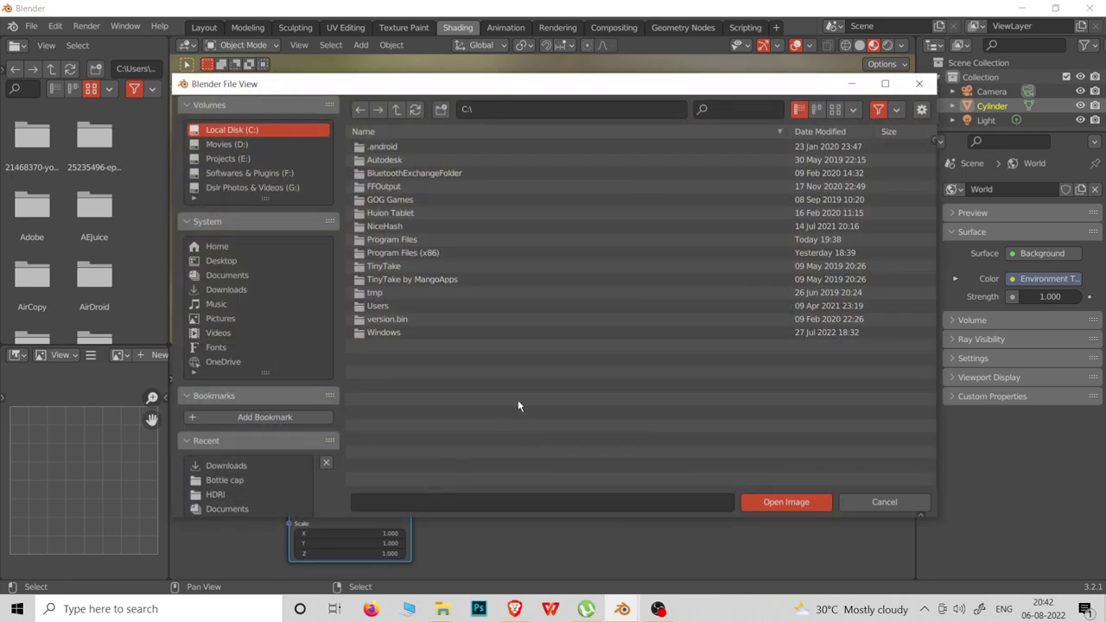
- Open the recent HDRI folder and load ballroom_4k.hdr as the environment image
scroll(254, 451, down, 1)
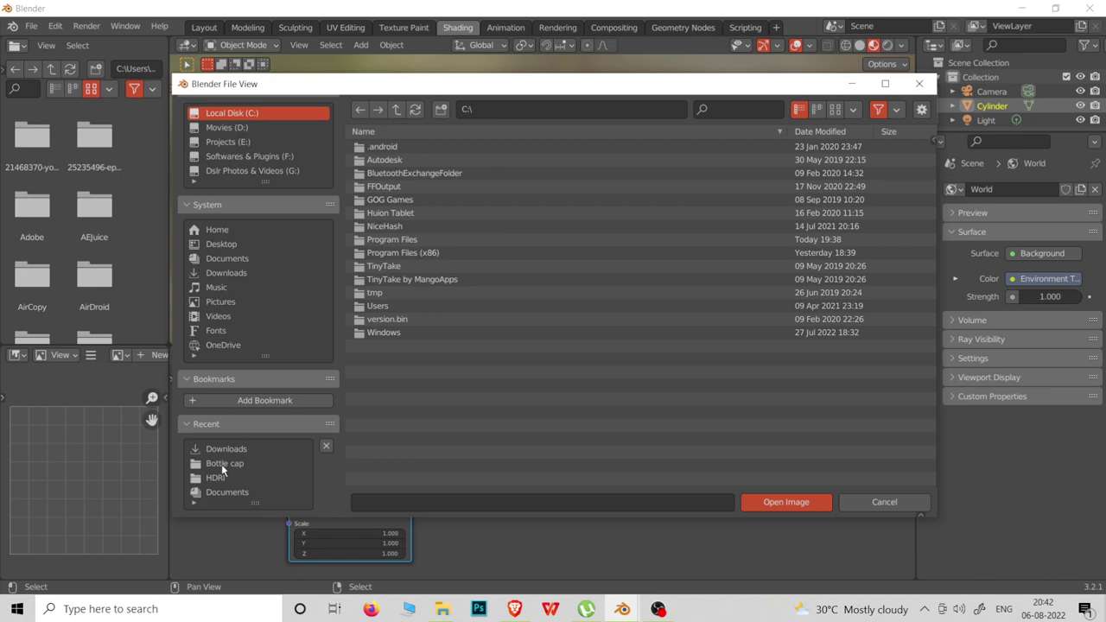
double_click(215, 477)
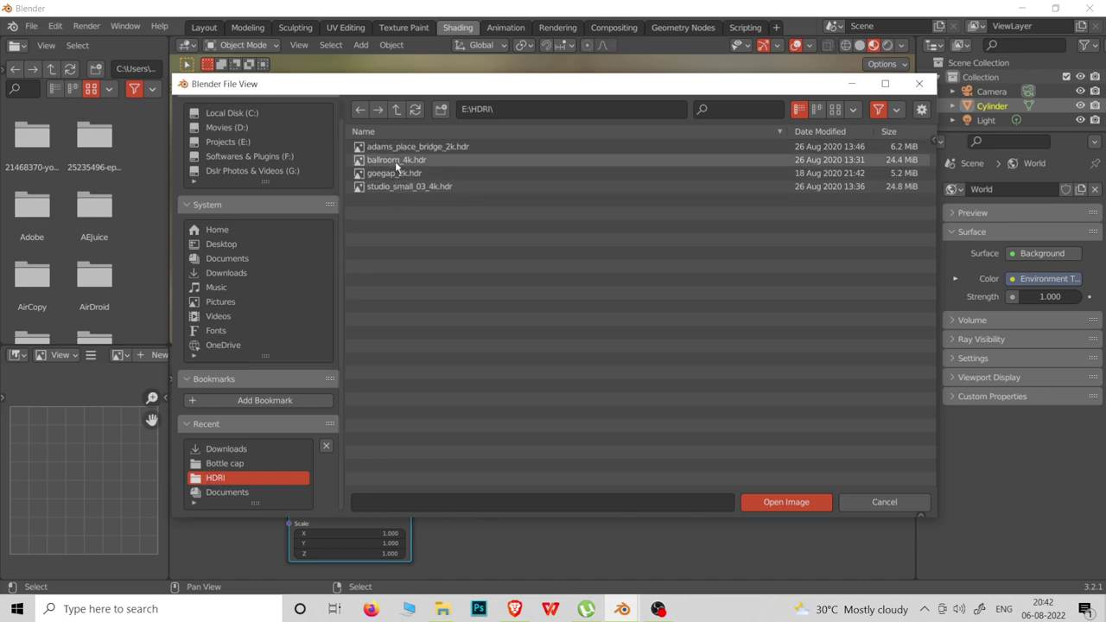
click(394, 160)
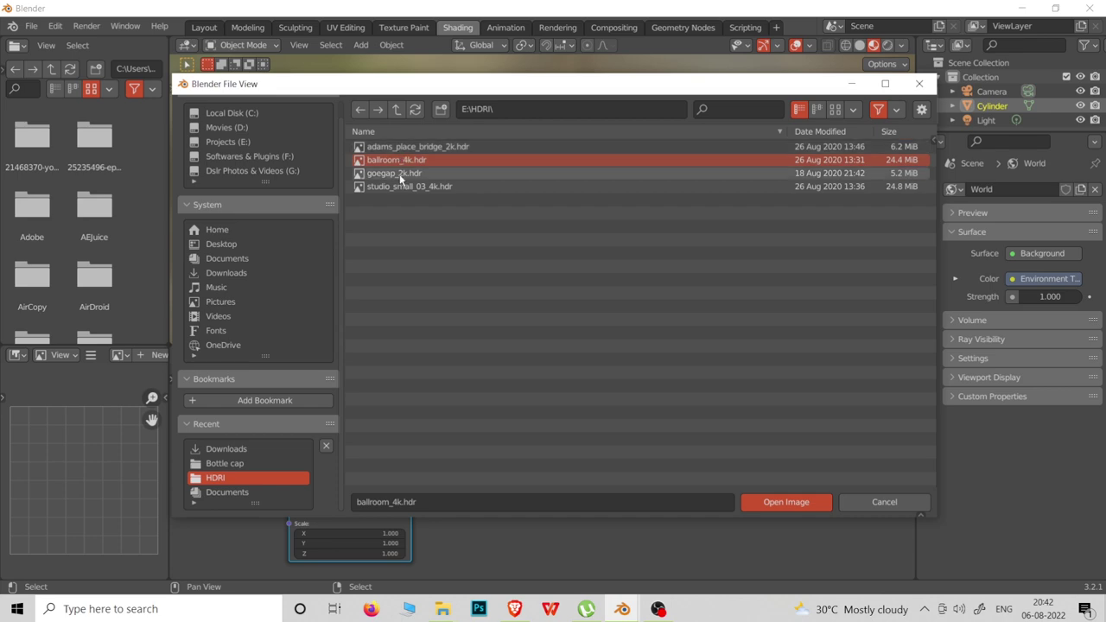
double_click(400, 159)
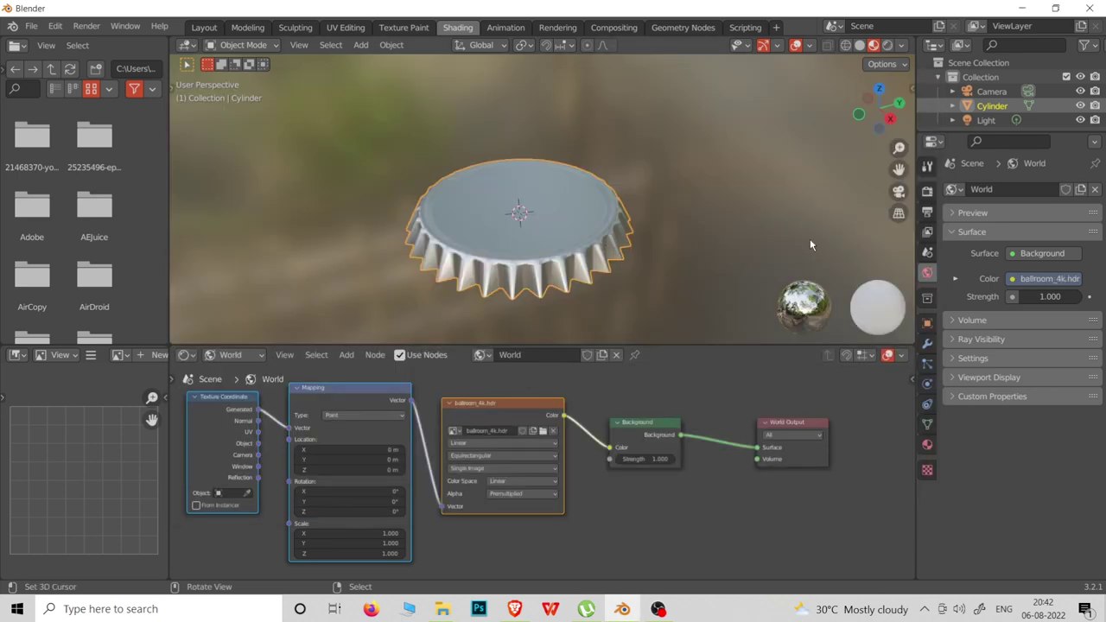
- Preview the HDRI lighting, then tick Film > Transparent in the Layout's Render Properties
click(889, 45)
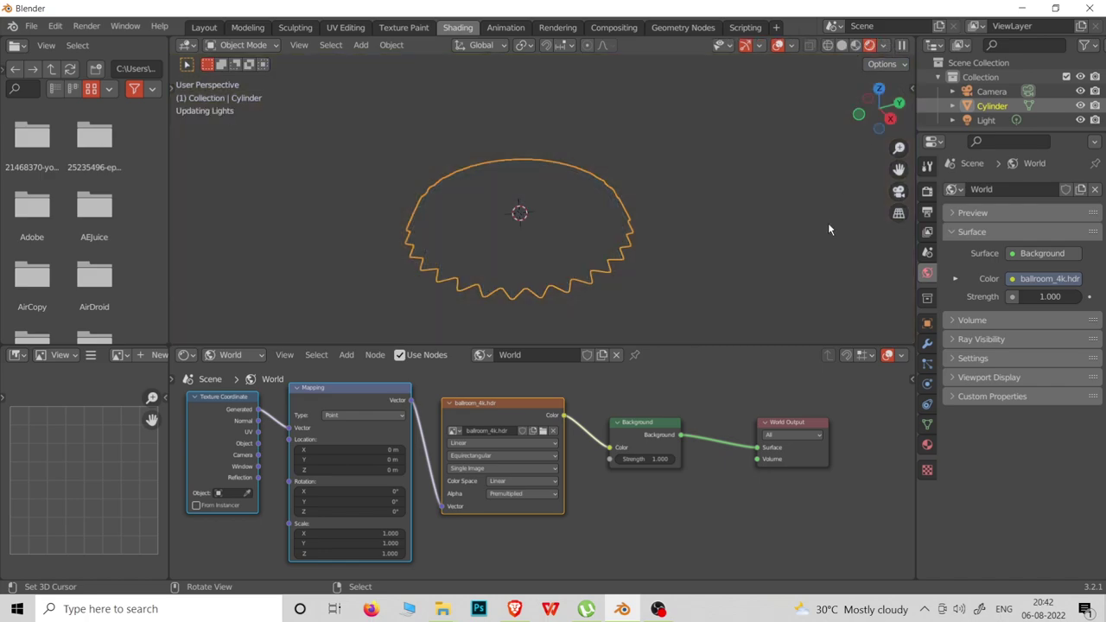
mouse_move(629, 212)
middle_down()
mouse_move(575, 162)
mouse_move(585, 158)
mouse_move(526, 137)
mouse_move(529, 173)
mouse_move(580, 250)
middle_up()
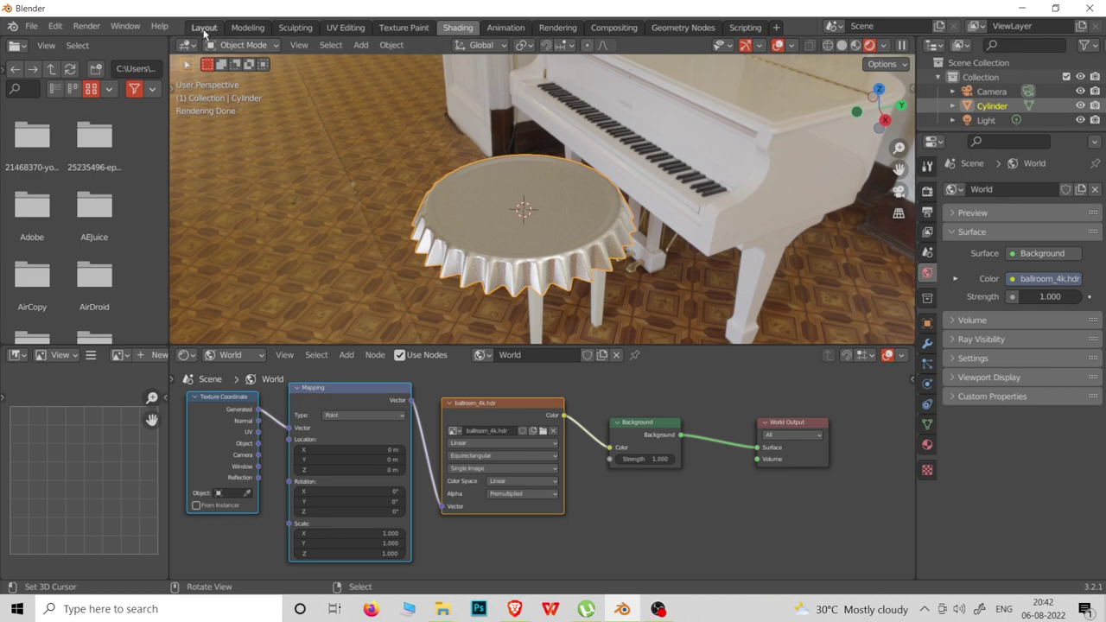
click(205, 31)
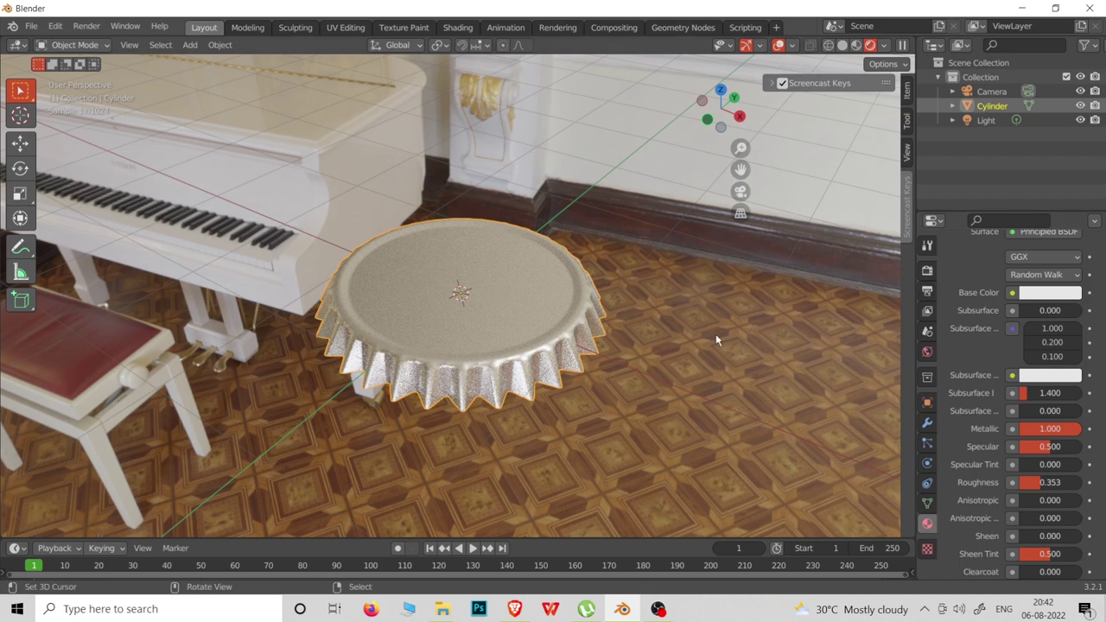
click(926, 270)
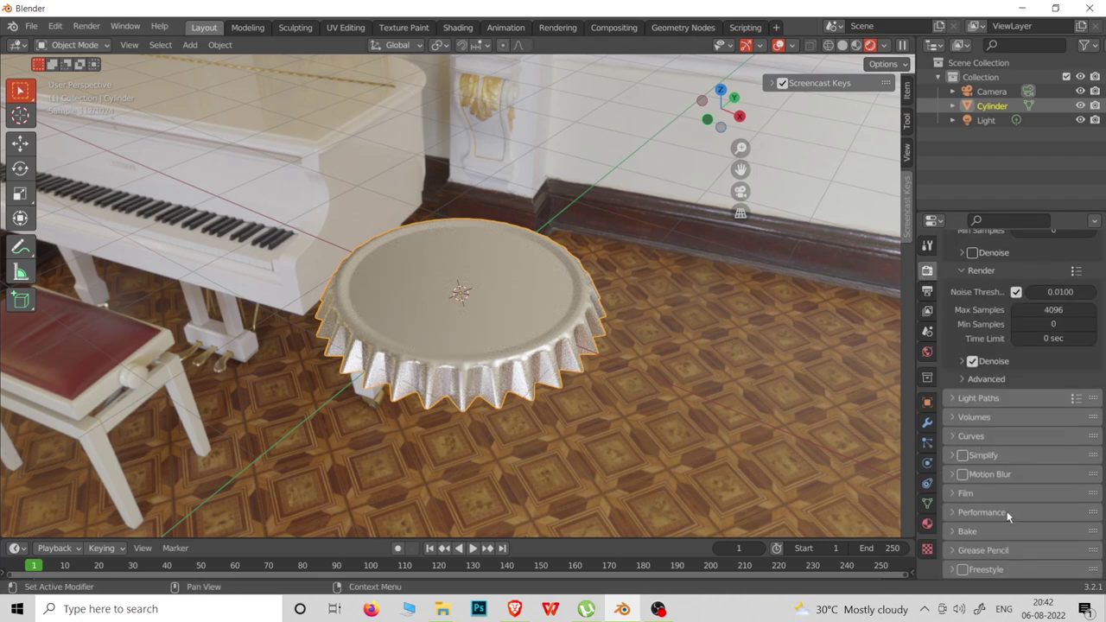
click(958, 493)
scroll(985, 531, down, 2)
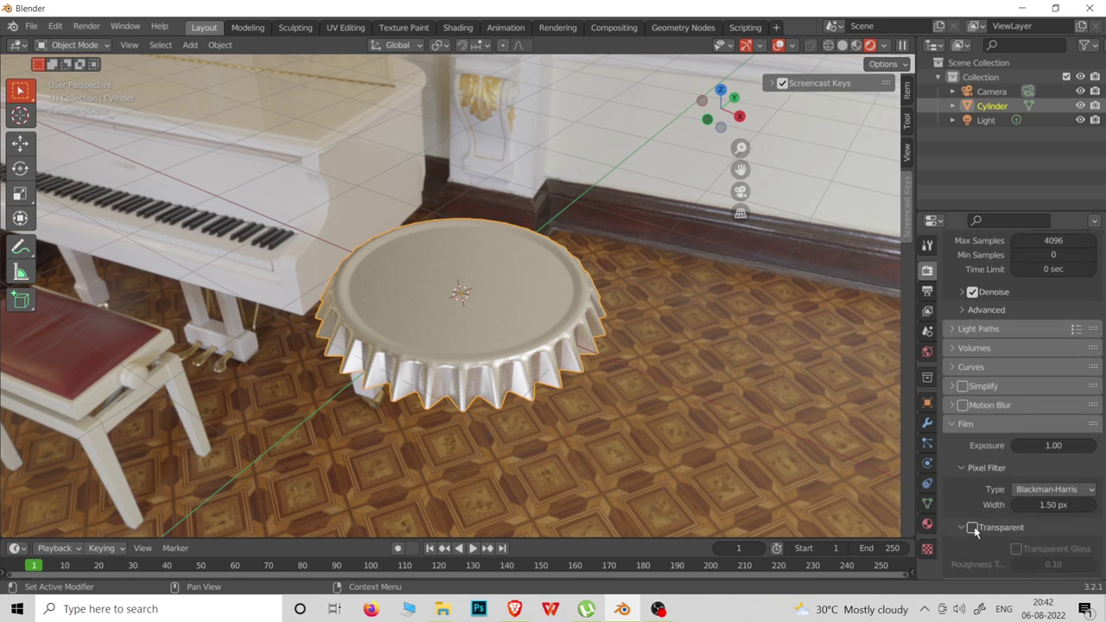
click(972, 526)
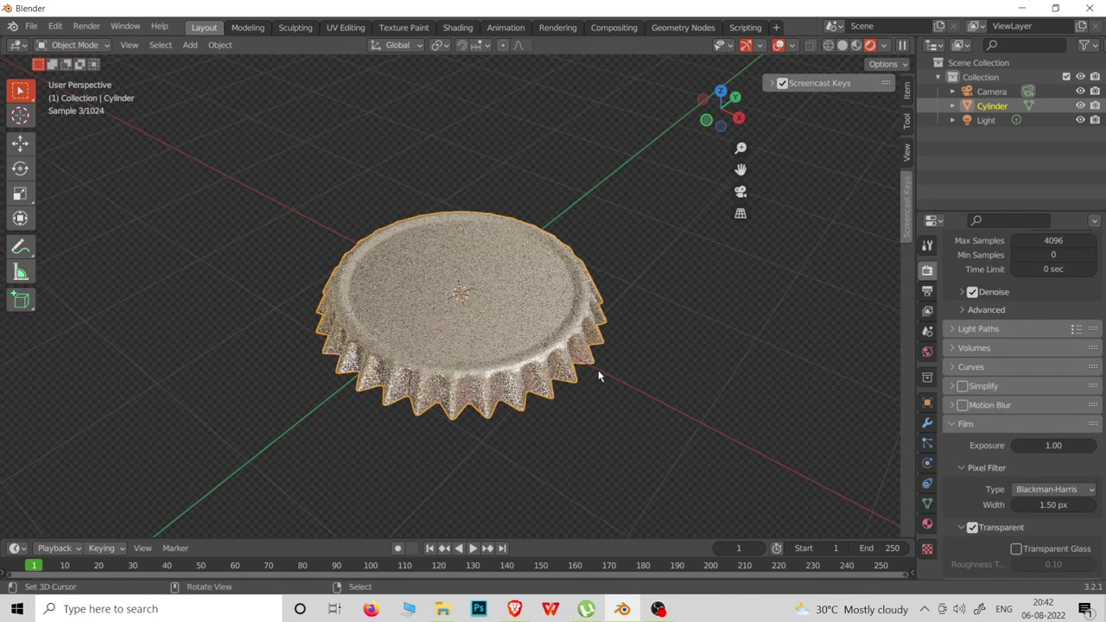
- Switch to Material Preview shading, reselect the cap and show its Material properties
middle_drag(575, 369, 621, 326)
click(621, 326)
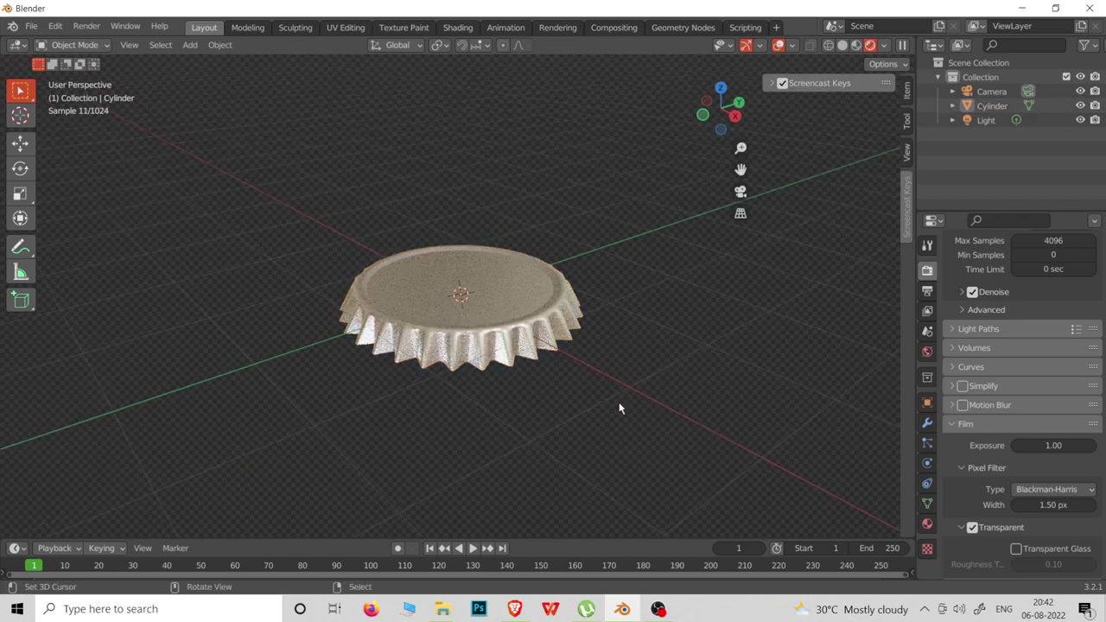
click(856, 45)
middle_drag(617, 267, 540, 307)
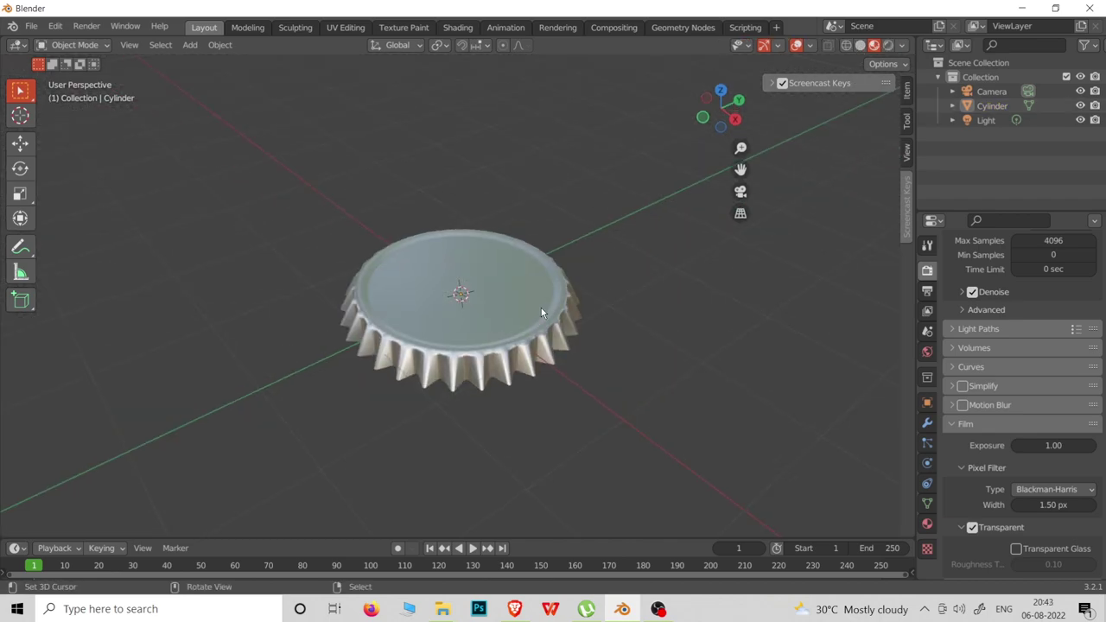
click(541, 308)
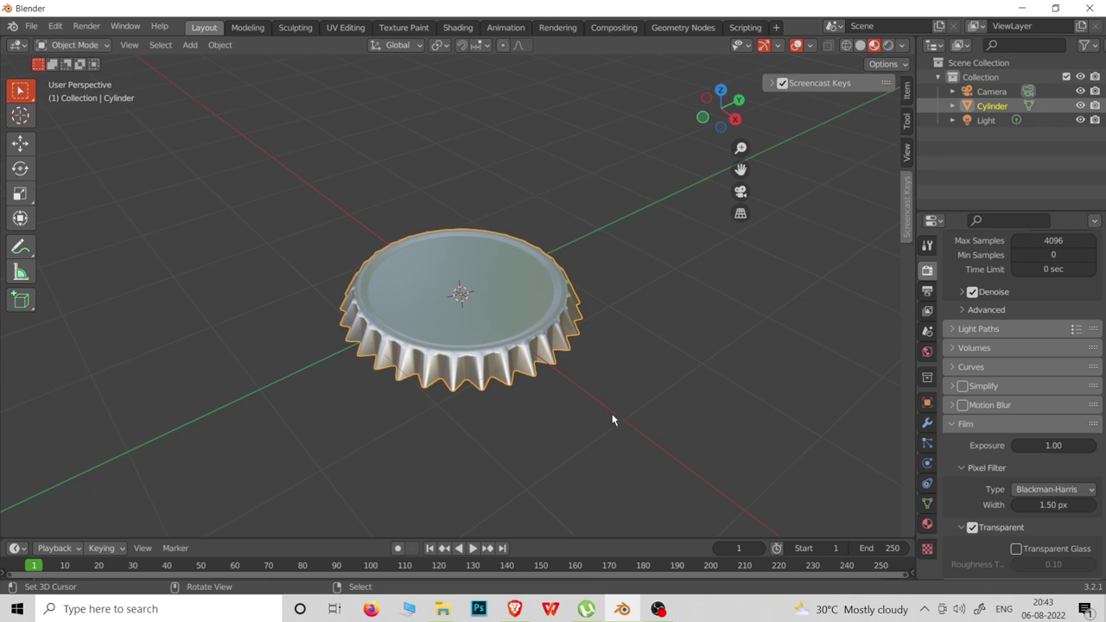
click(926, 524)
scroll(963, 404, up, 6)
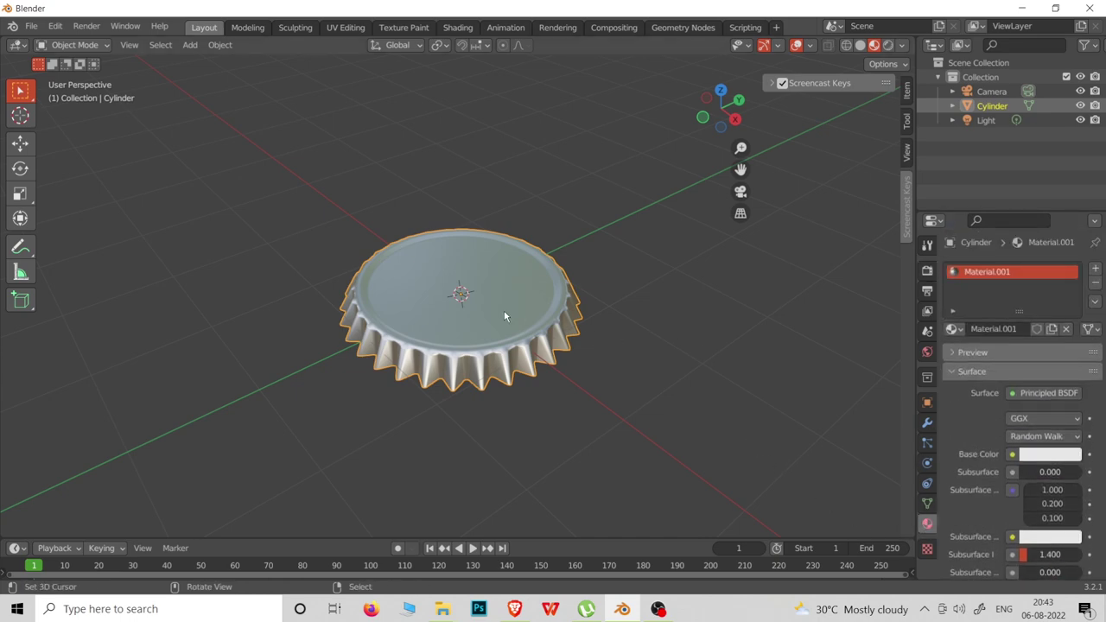
click(102, 45)
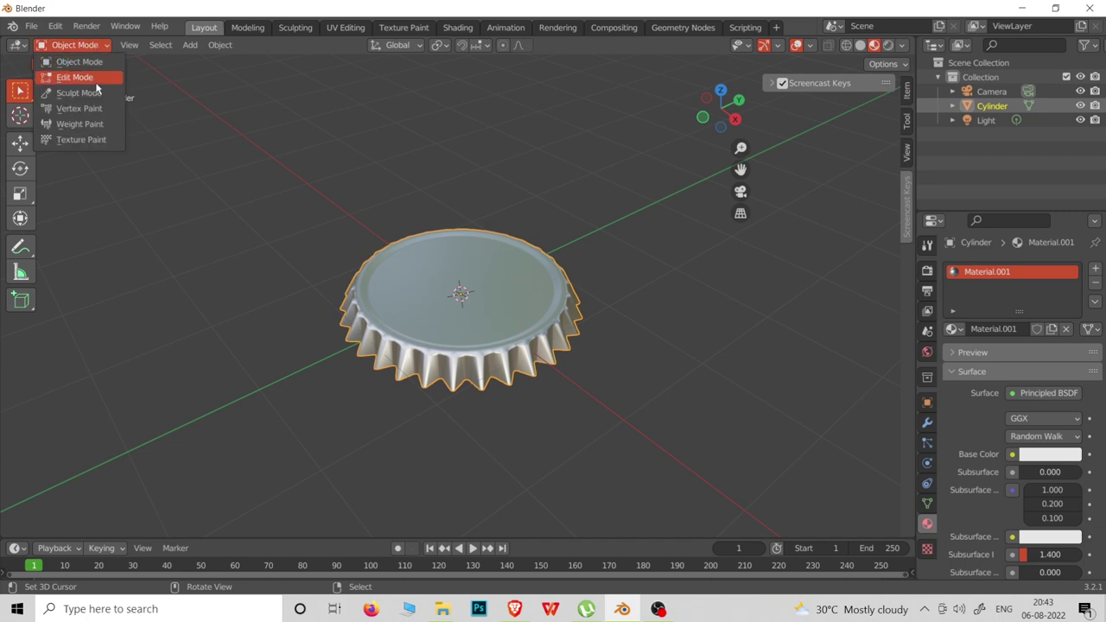
- In Edit Mode, assign the cap's top face to a new material slot
click(86, 76)
click(470, 319)
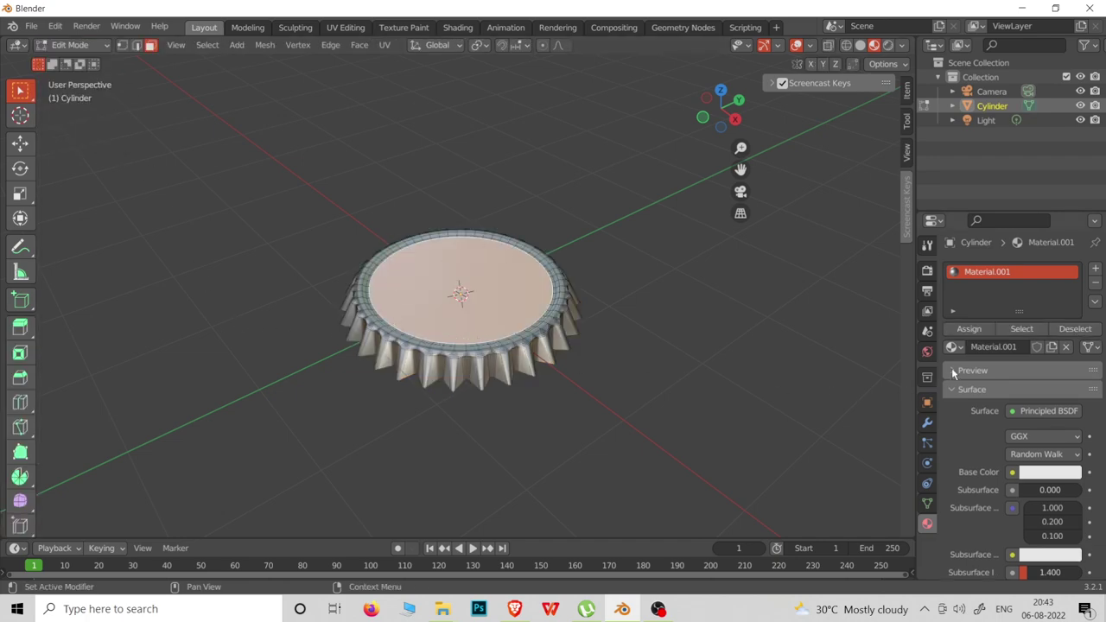
click(1095, 270)
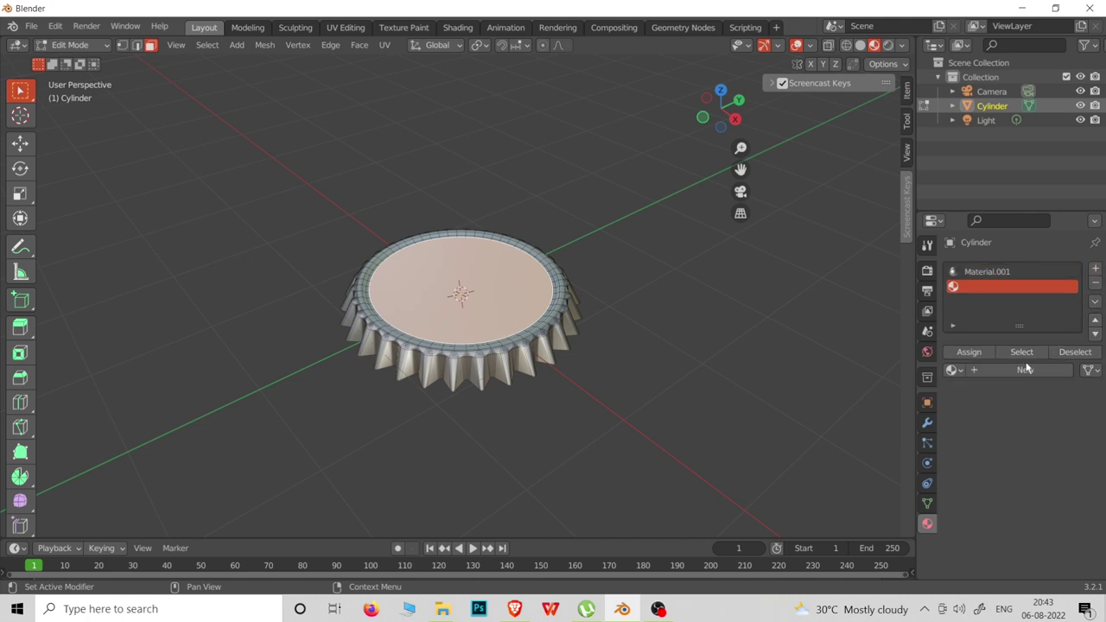
click(965, 353)
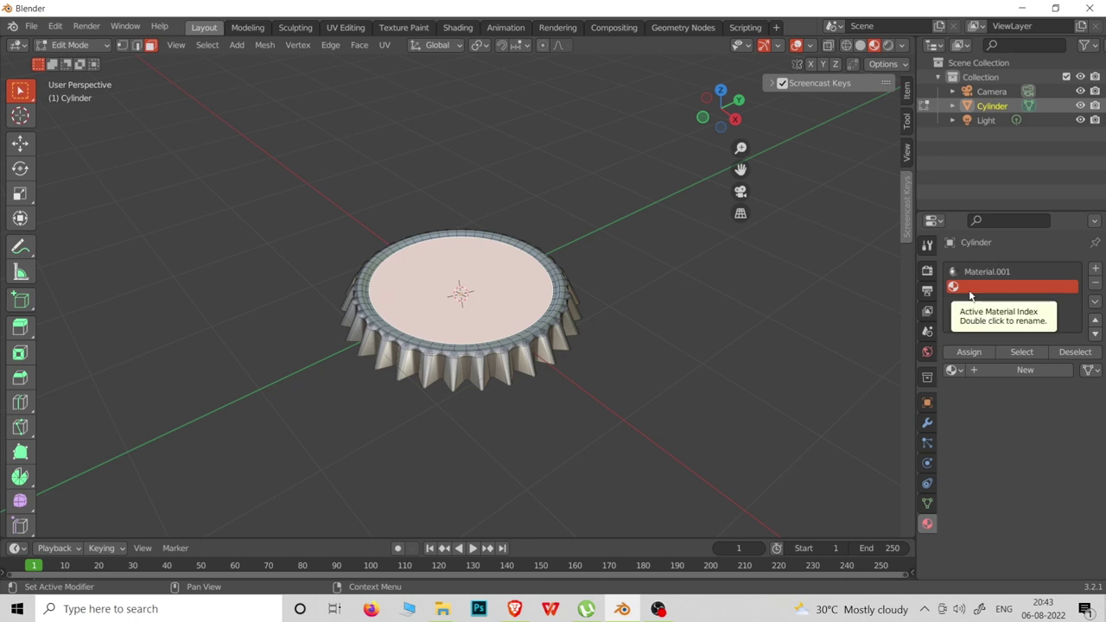
- Create Material.002 in that slot with Metallic 1 and Roughness 0.289
click(1009, 371)
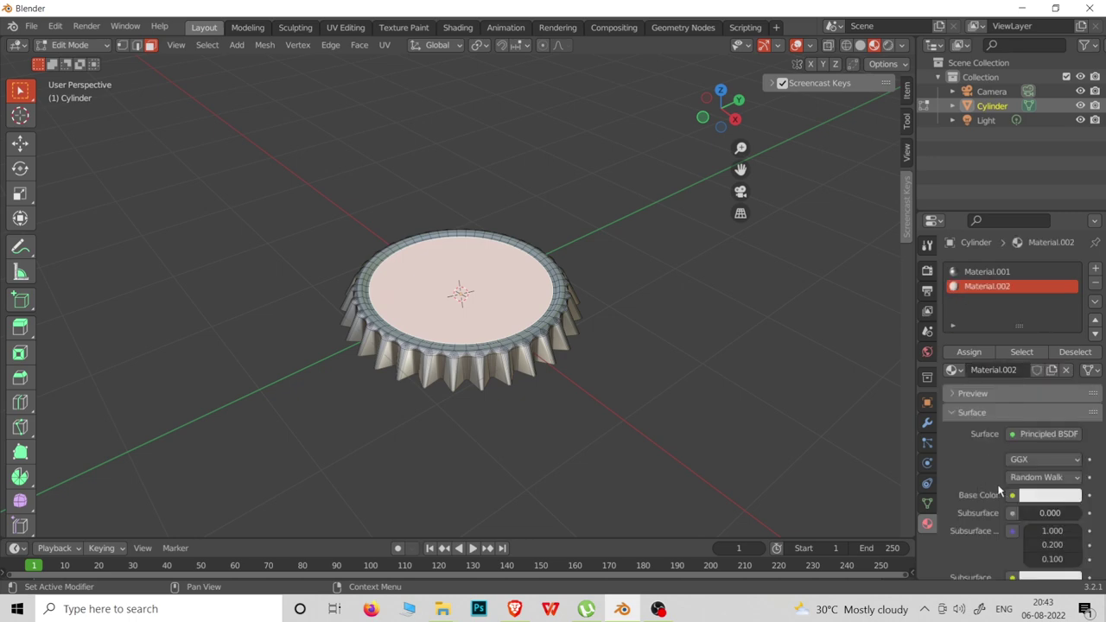
scroll(999, 491, down, 5)
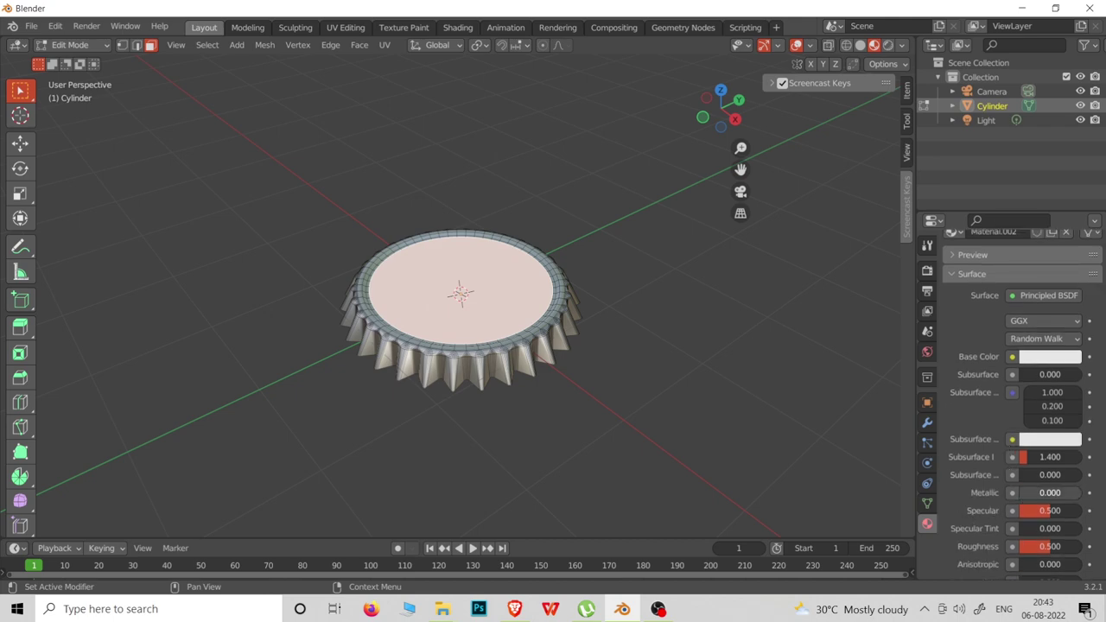
drag(1024, 492, 1080, 493)
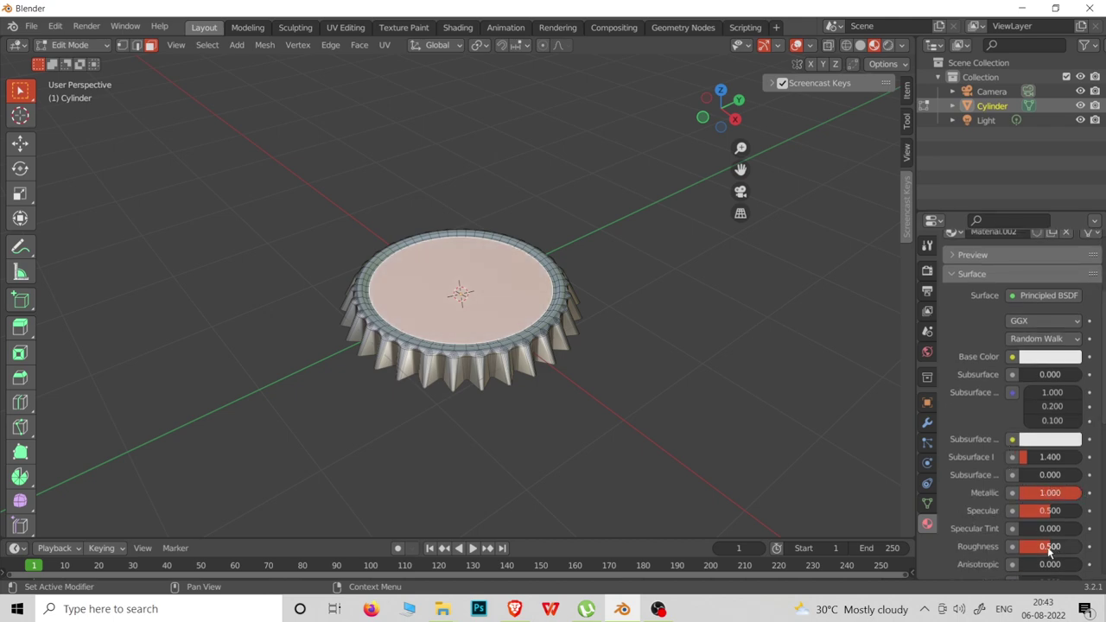
drag(1047, 548, 1037, 548)
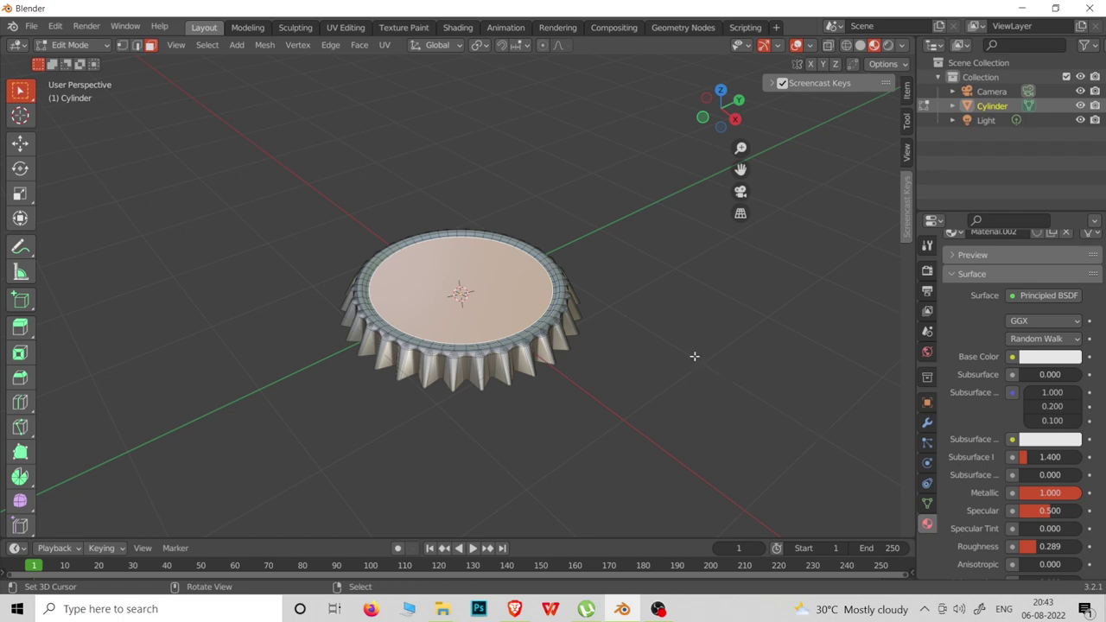
middle_drag(546, 330, 515, 304)
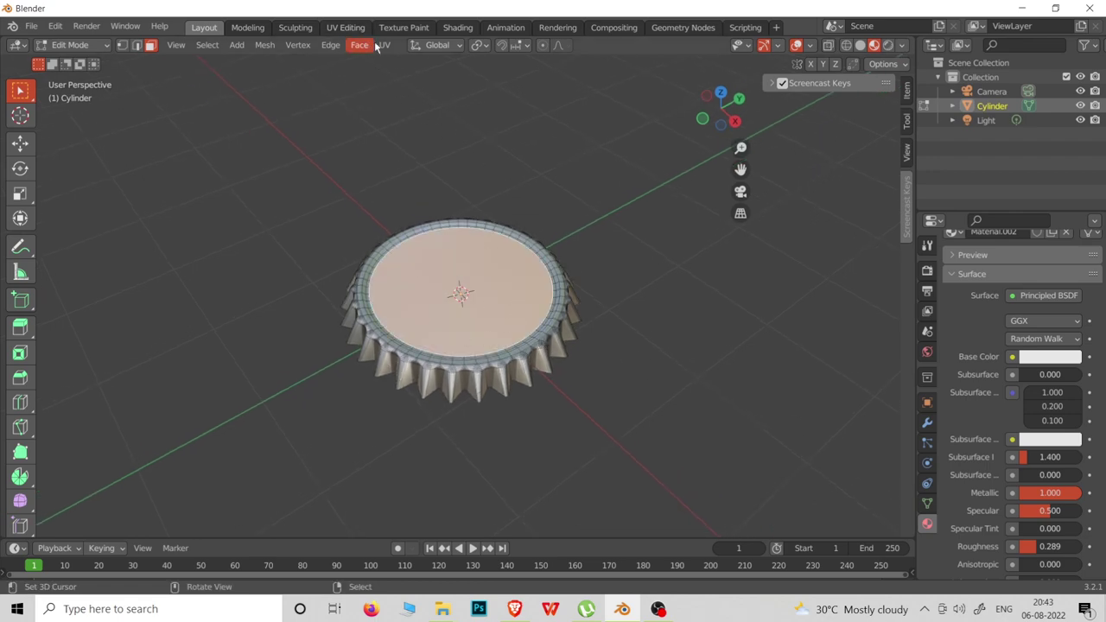
- In the Object node tree, Ctrl+T the Principled BSDF to add Image Texture and mapping nodes, then browse for the image
click(458, 29)
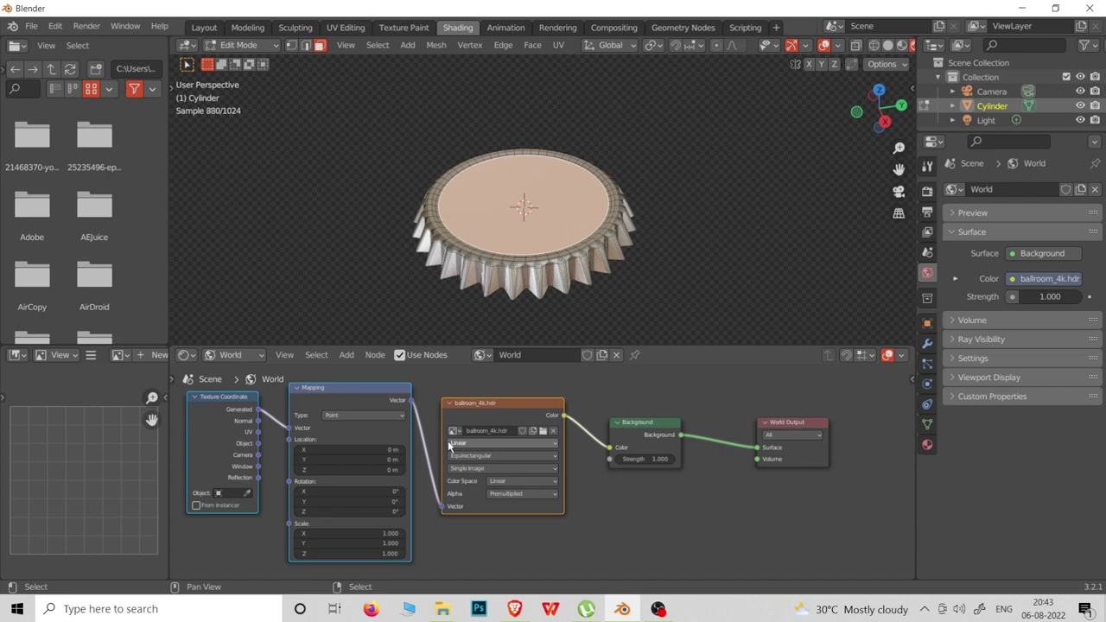
click(227, 356)
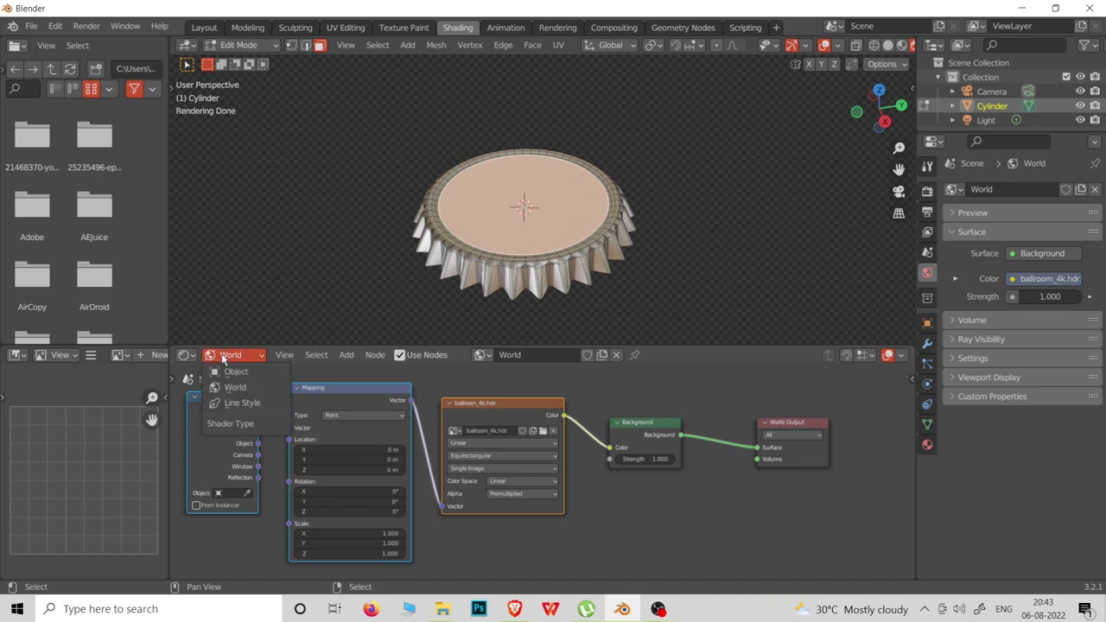
click(227, 378)
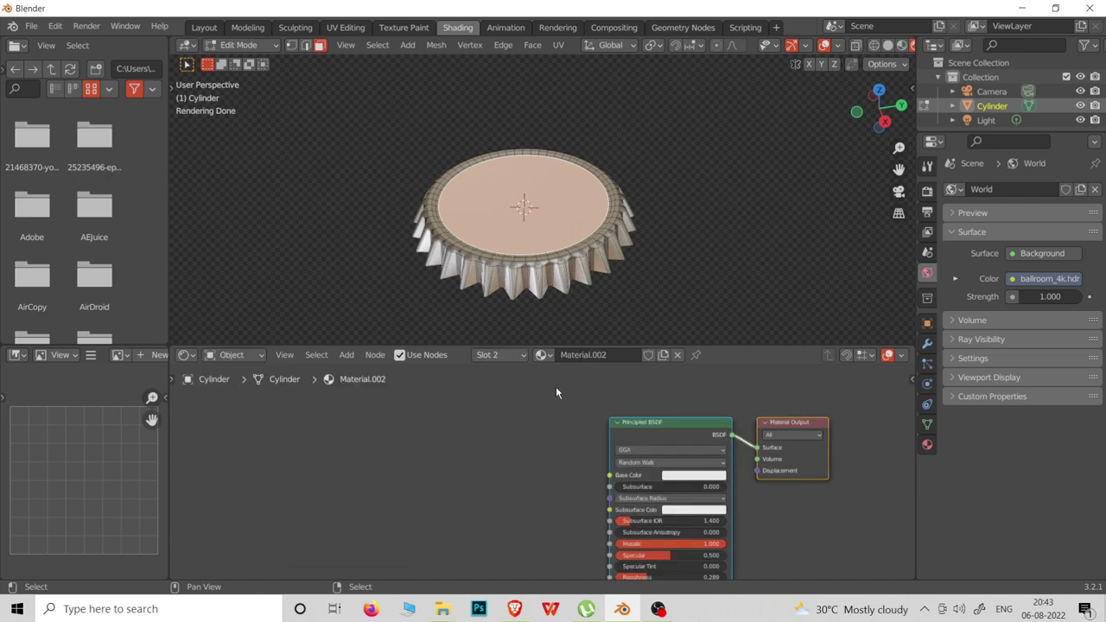
middle_drag(682, 464, 647, 426)
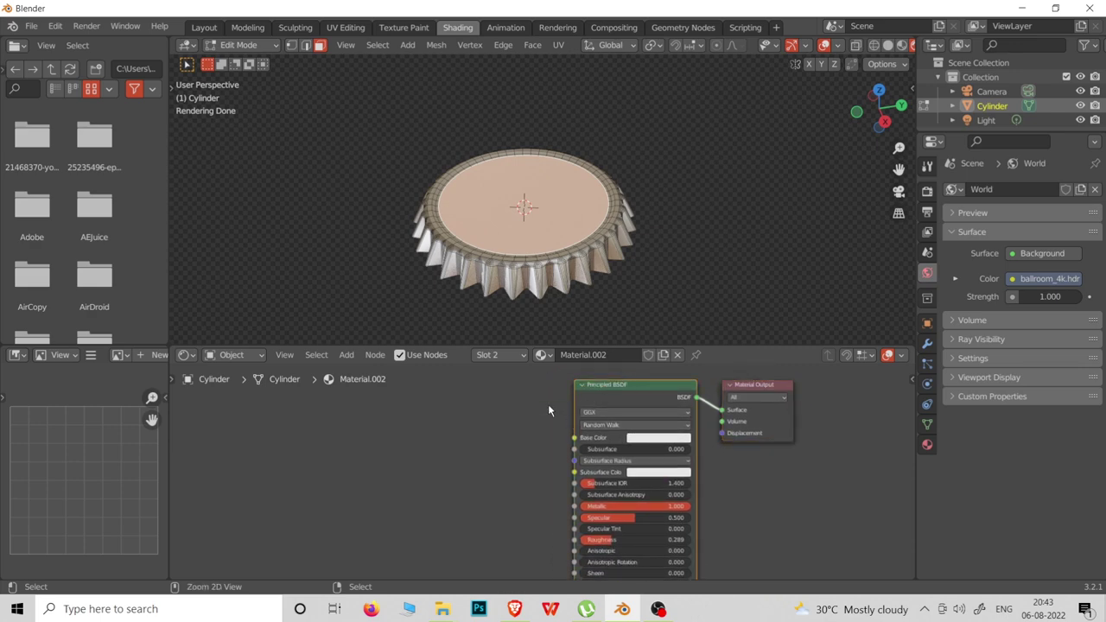
key(ctrl+t)
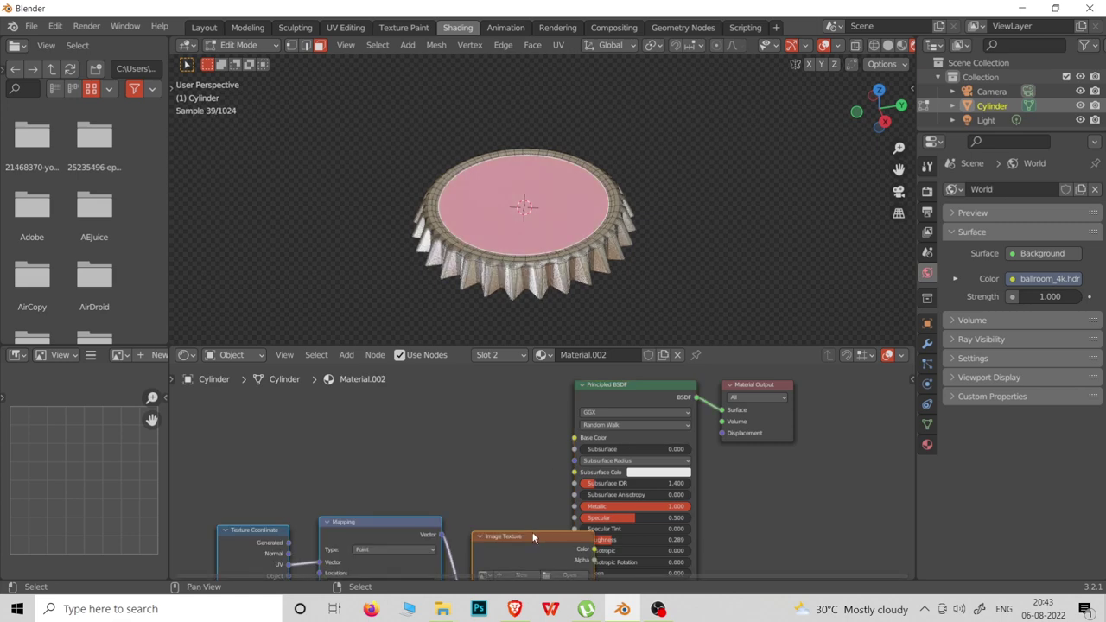
drag(523, 525, 502, 426)
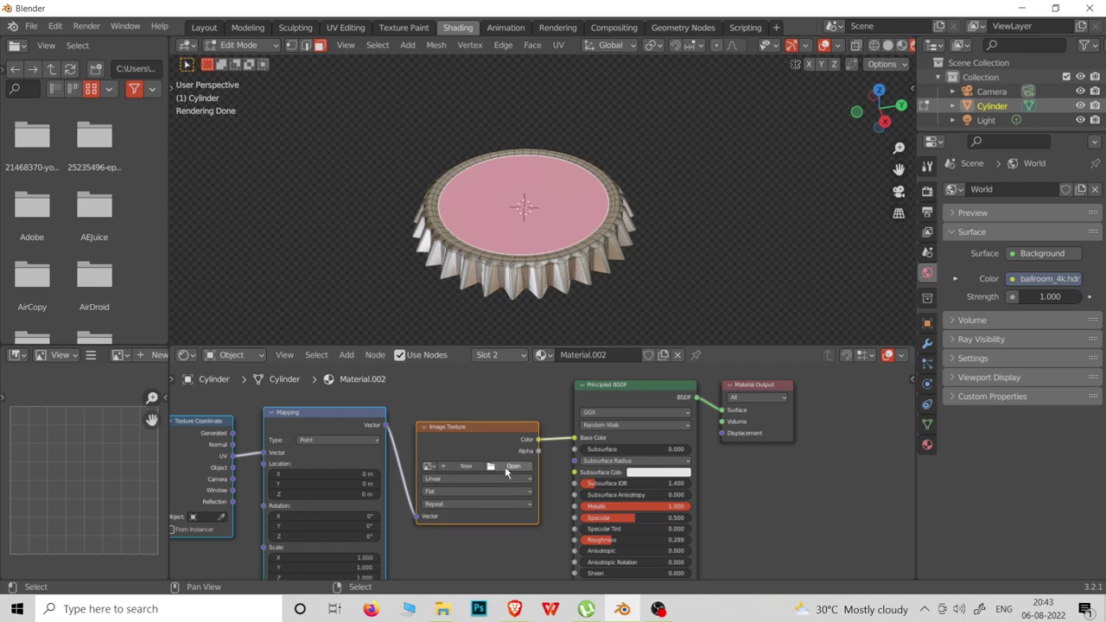
click(510, 466)
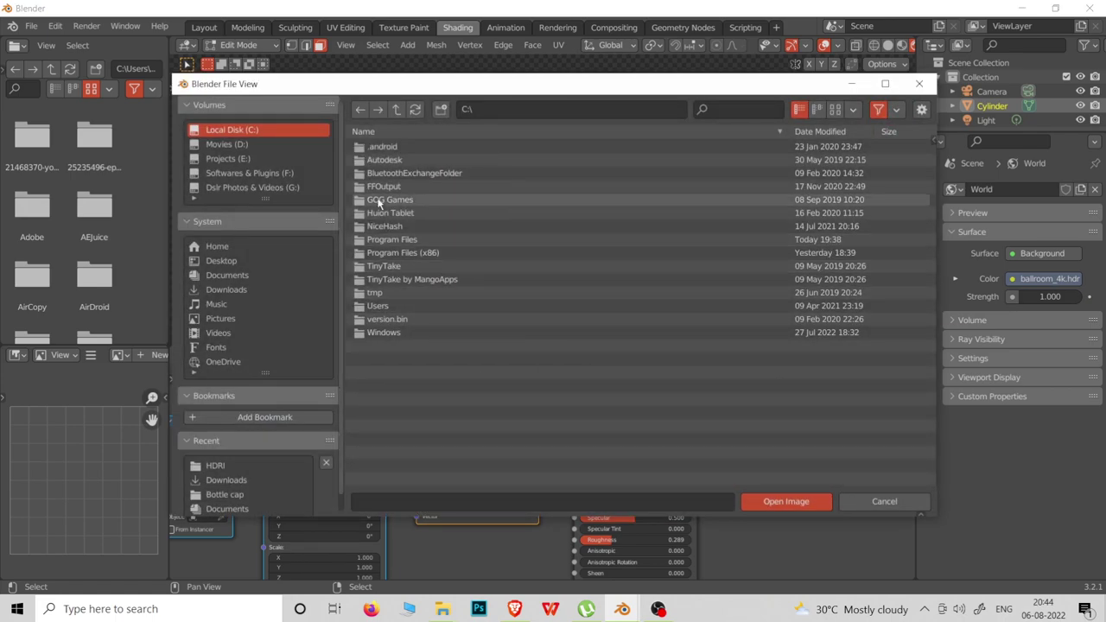
- Load the Coca-Cola logo PNG from Downloads, filtered by 'co', into the Image Texture
click(226, 481)
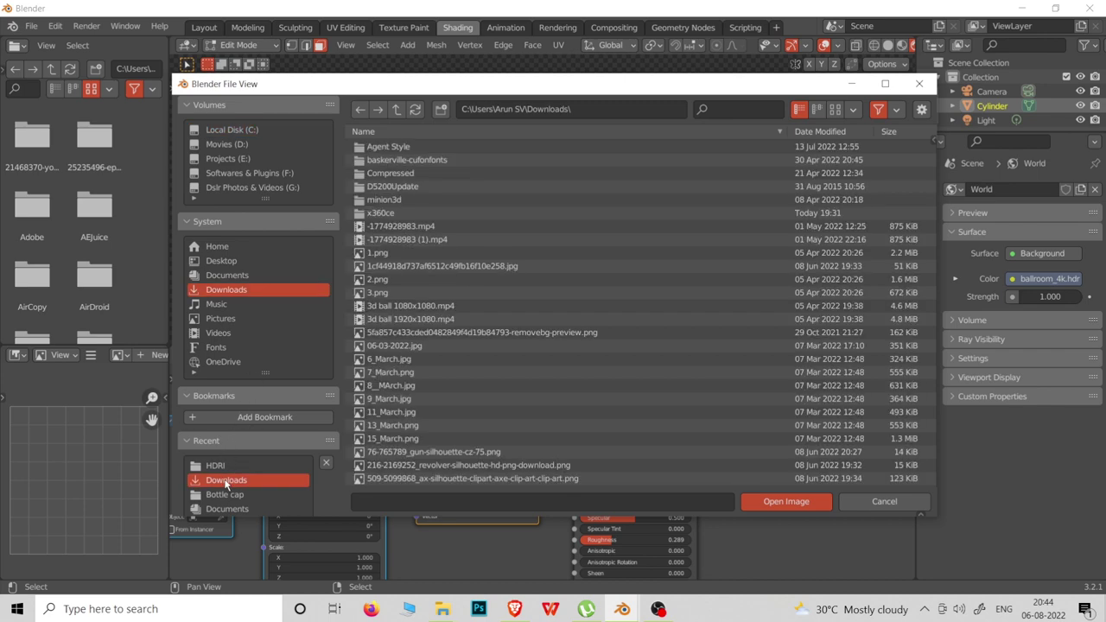
click(731, 108)
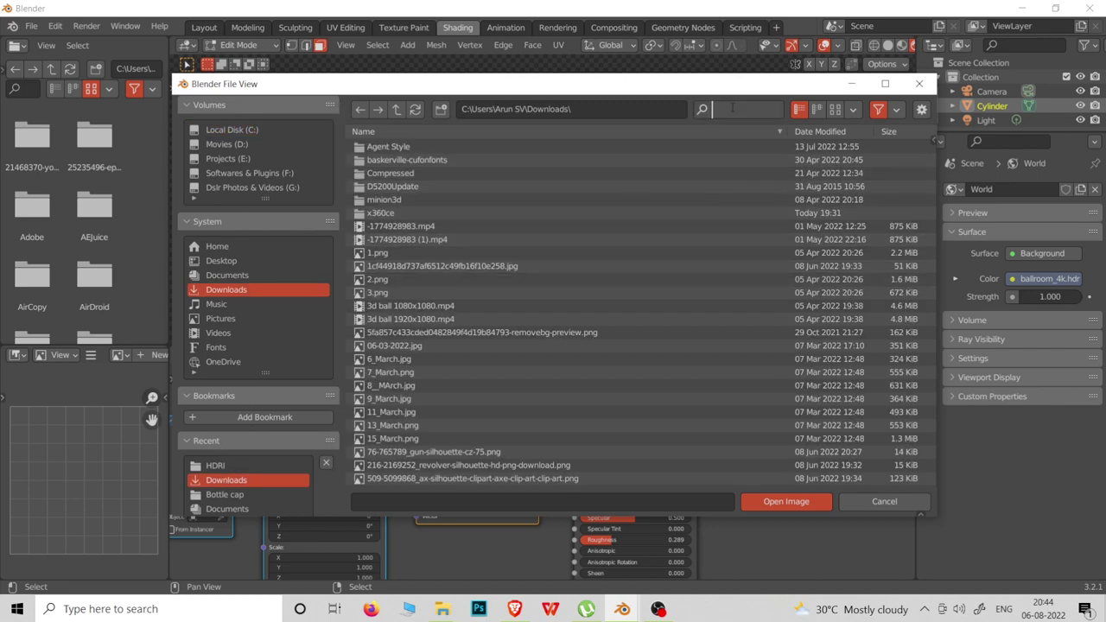
text(co)
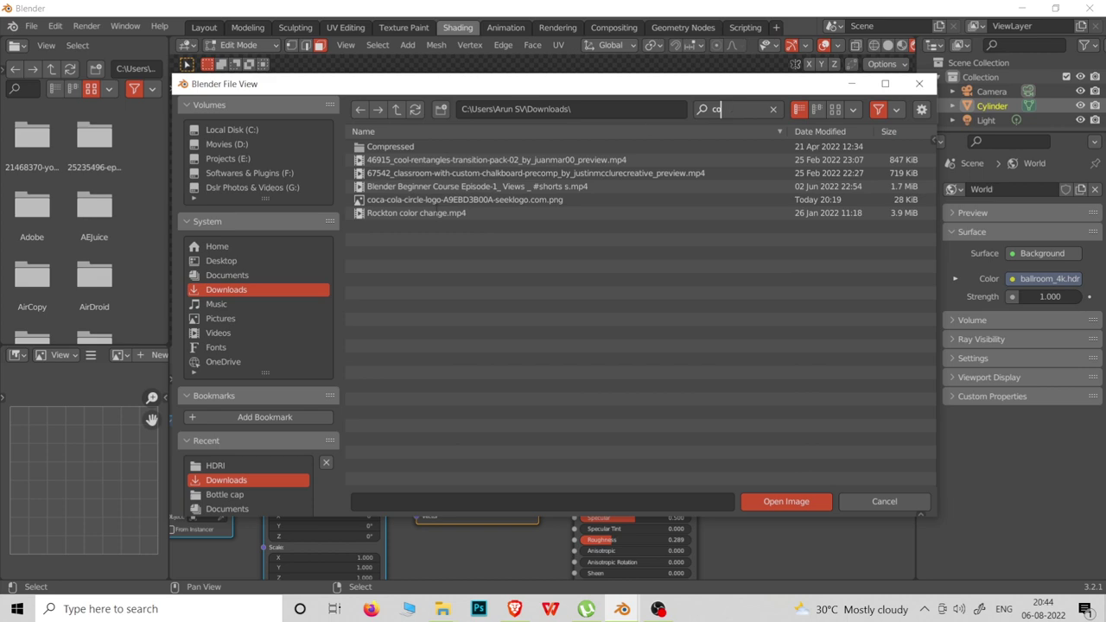
double_click(453, 199)
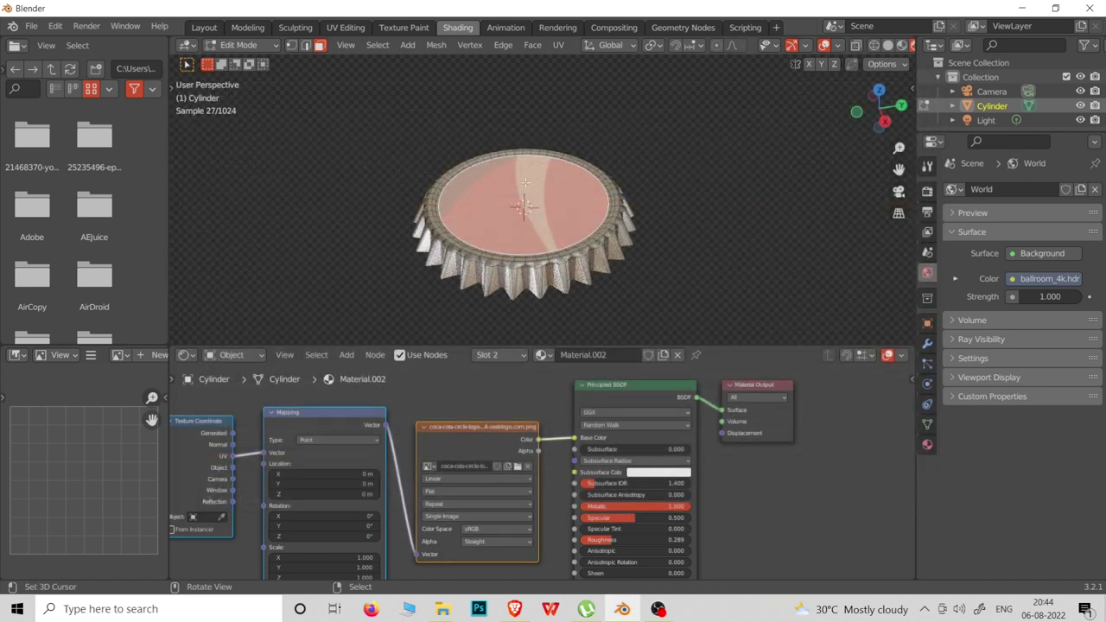
- View the textured cap from above in Object Mode, then switch to UV Editing
middle_drag(458, 185, 509, 183)
key(Tab)
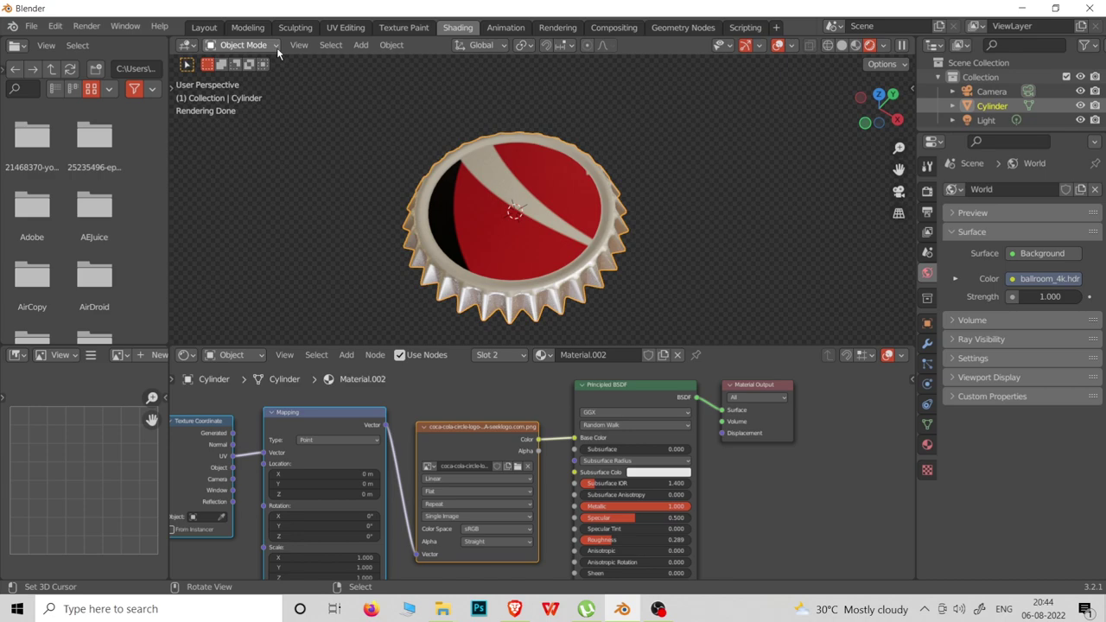
click(343, 28)
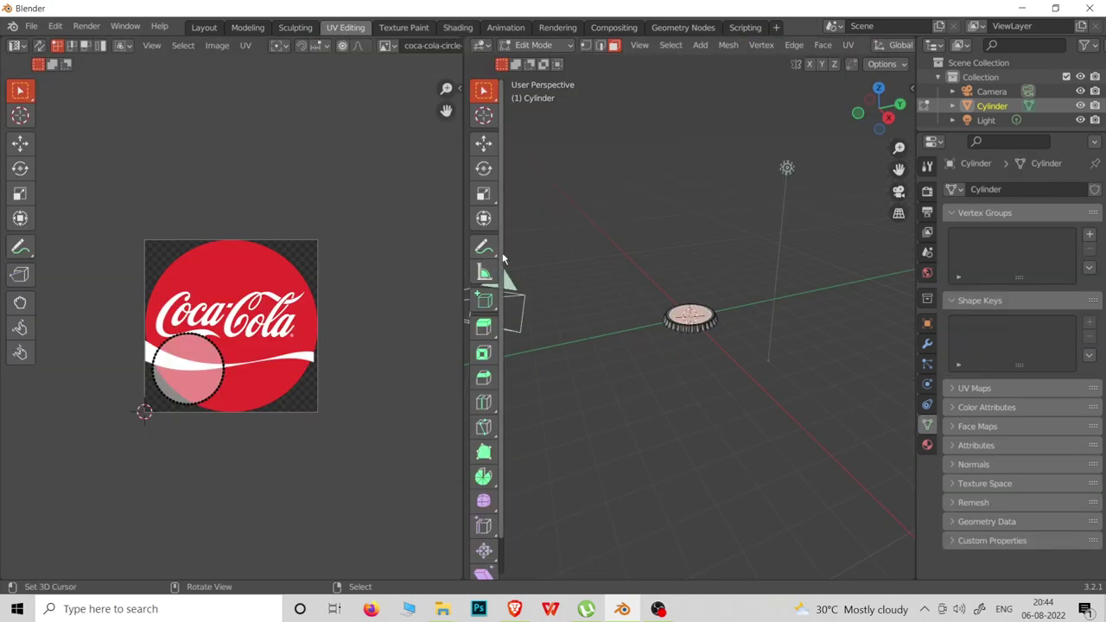
- Unwrap the cap's selected top face with U > Unwrap
middle_drag(667, 328, 731, 342)
scroll(730, 342, up, 5)
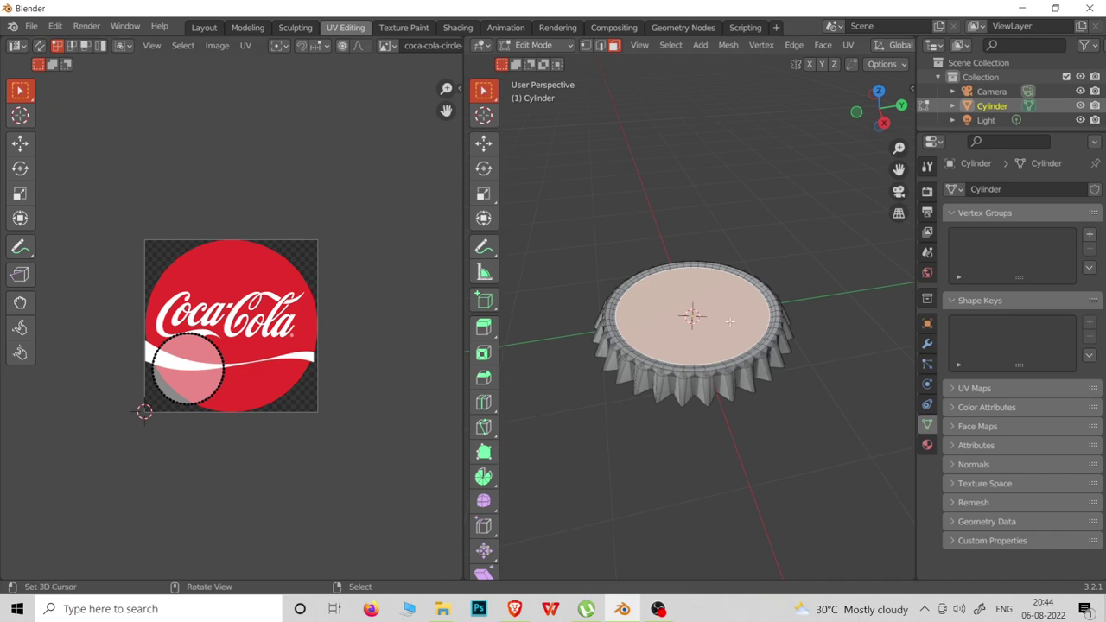
key(u)
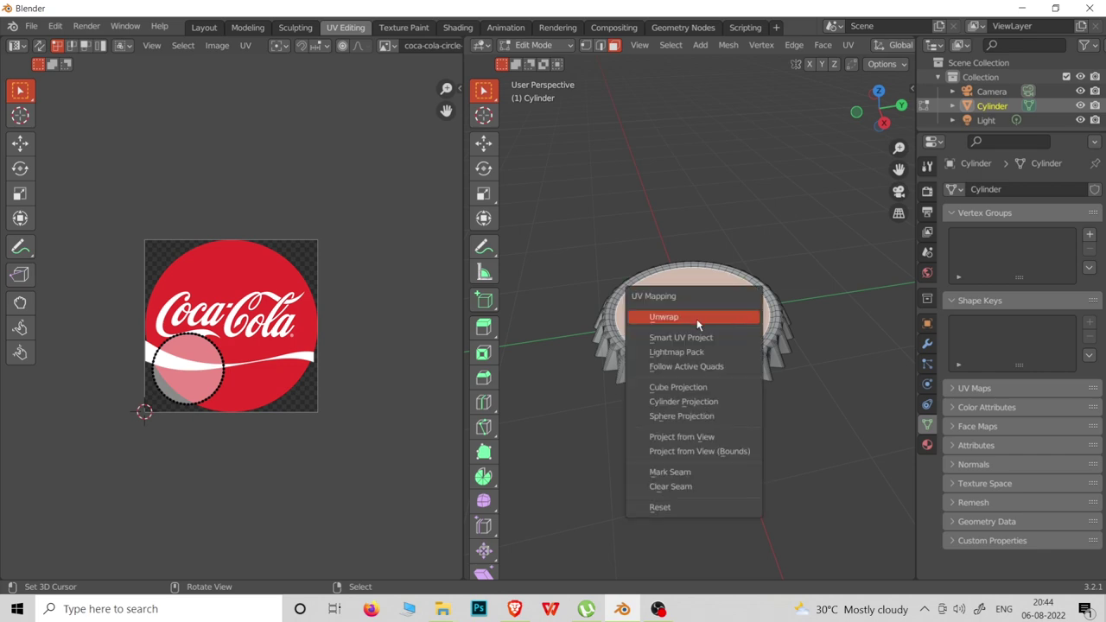
click(696, 318)
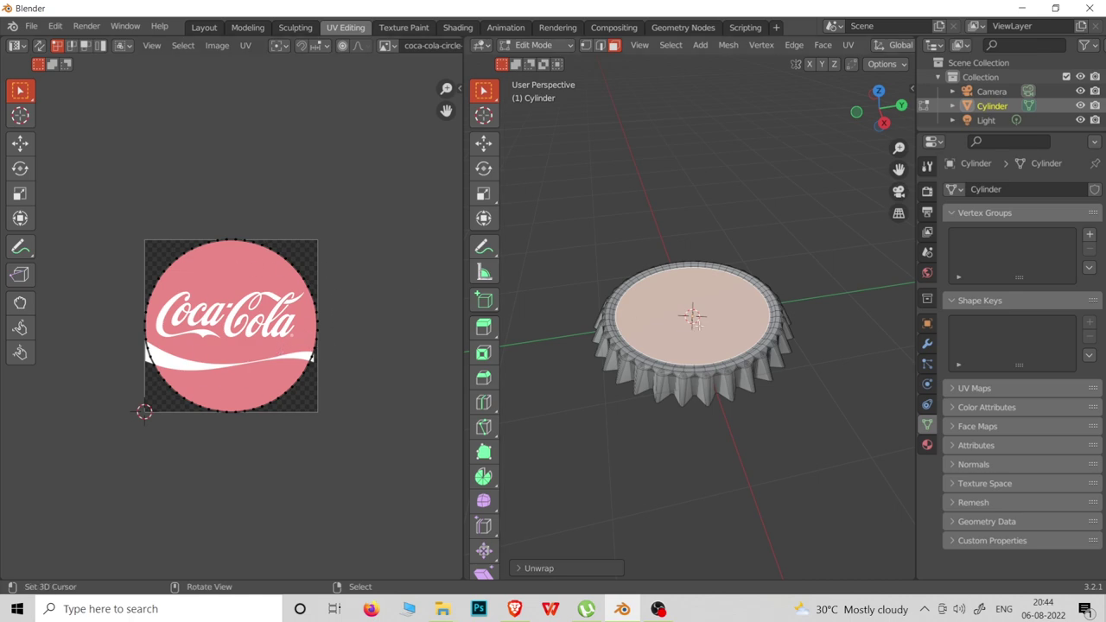
- Switch to Material Preview and level the view so the logo sits horizontal
middle_drag(710, 227, 786, 249)
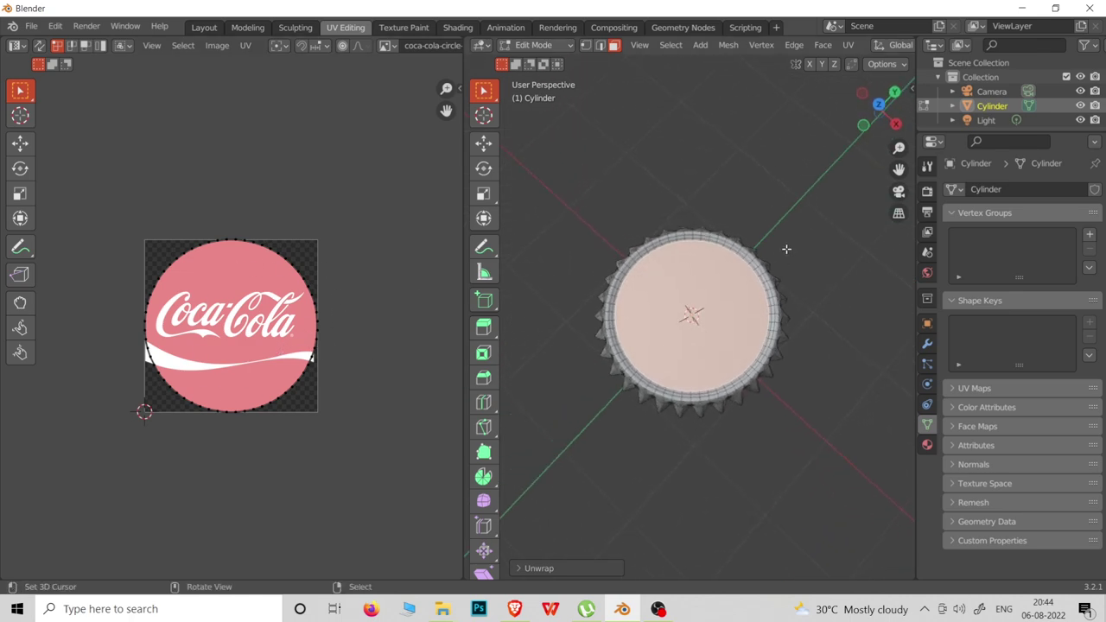
key(alt+a)
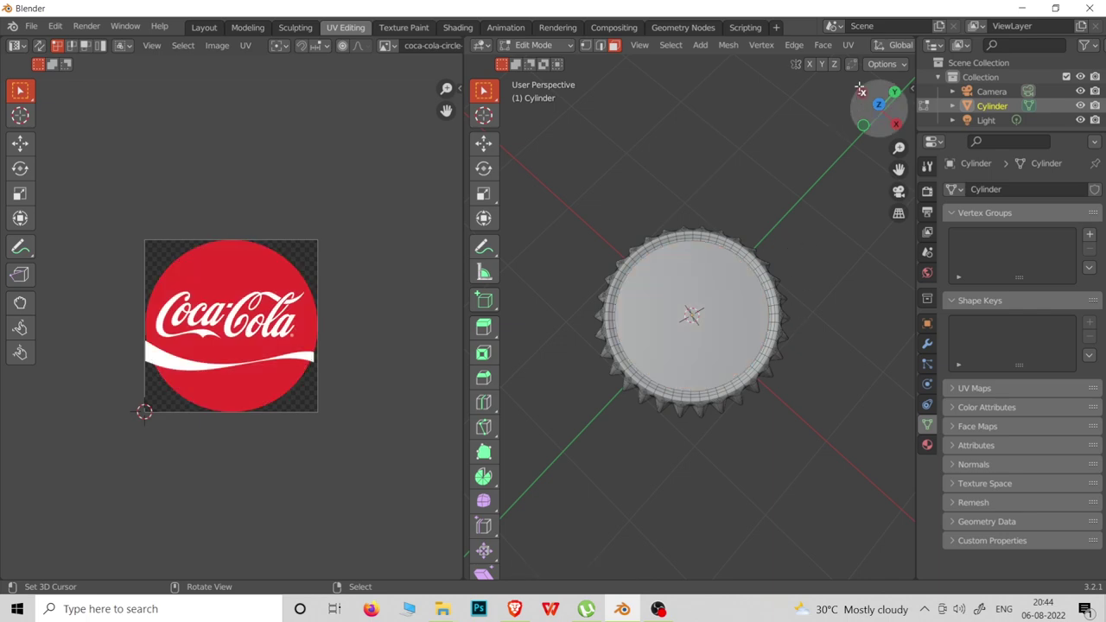
scroll(864, 50, down, 3)
scroll(864, 50, down, 5)
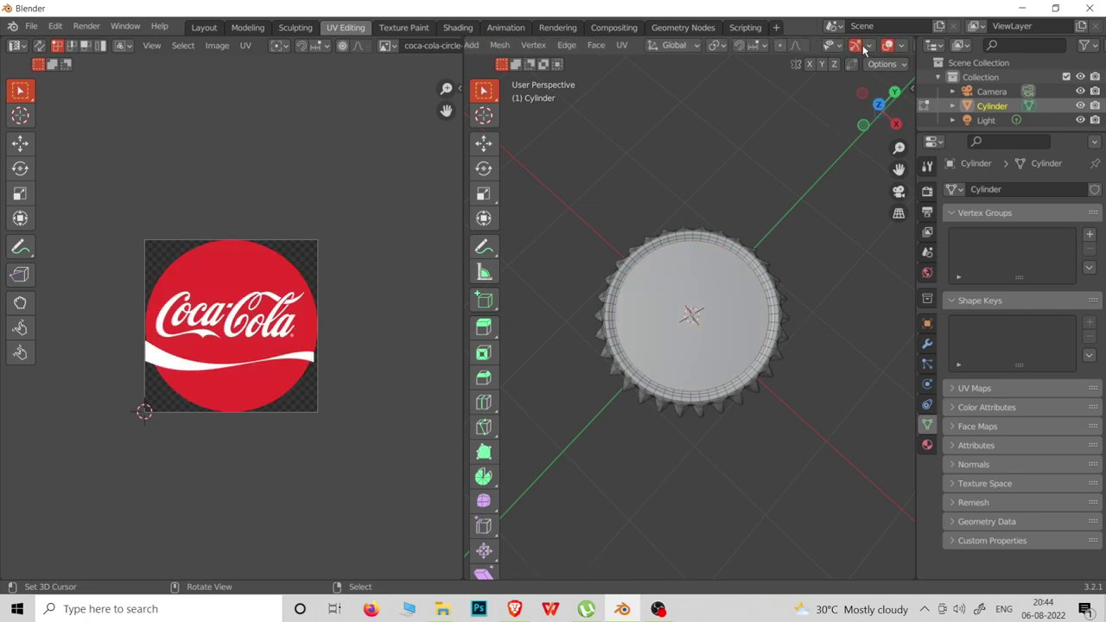
click(875, 46)
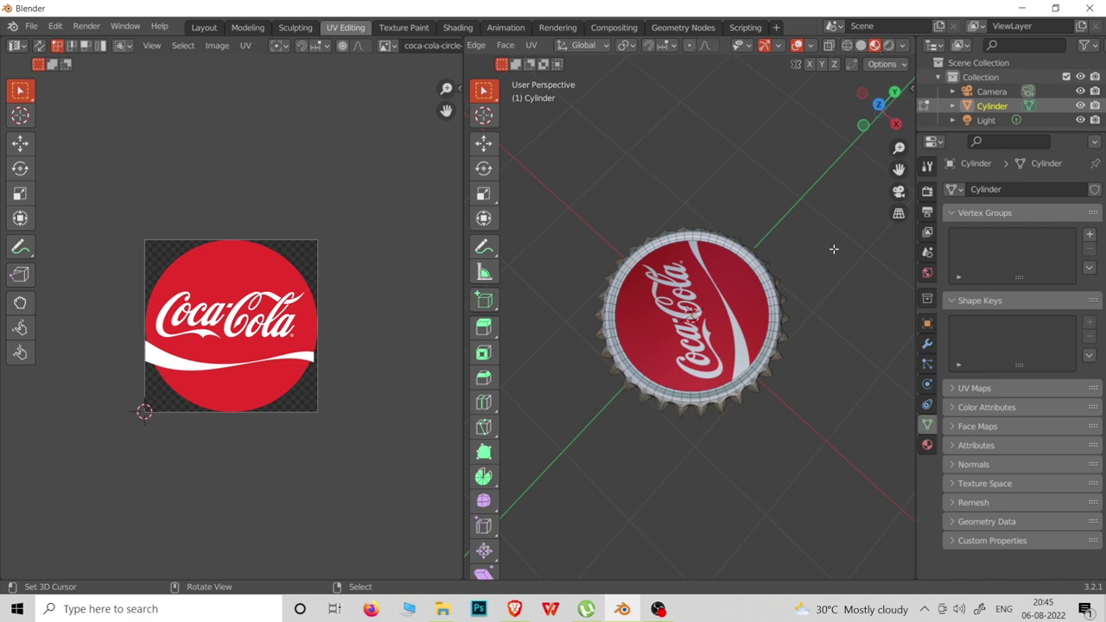
middle_drag(800, 261, 684, 304)
- Select all UVs and scale them so the circle fits the Coca-Cola logo
key(a)
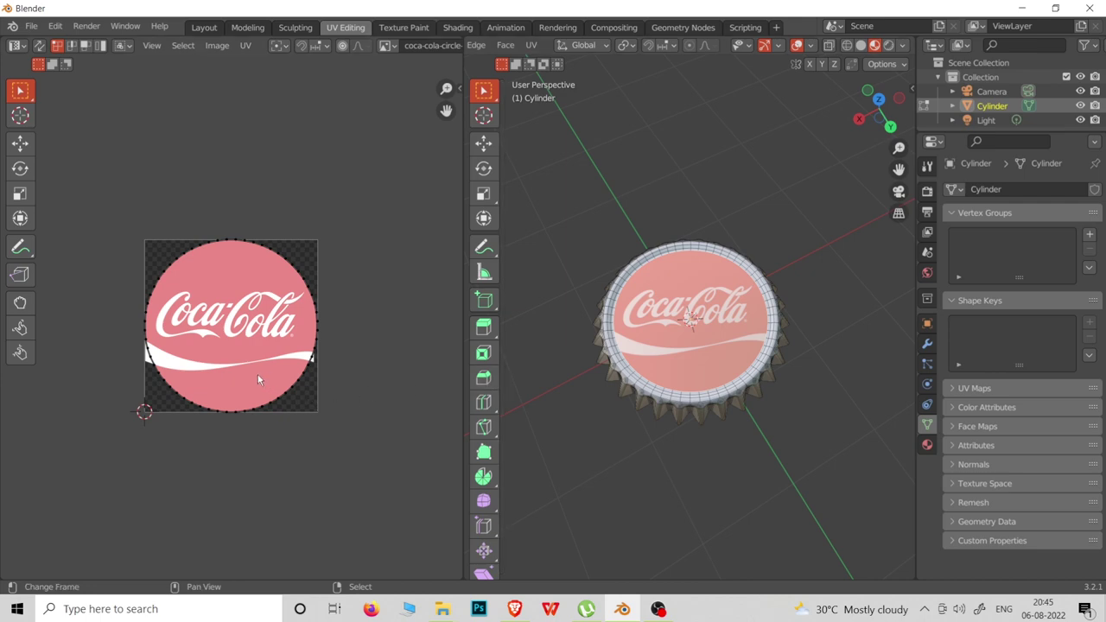
key(a)
key(s)
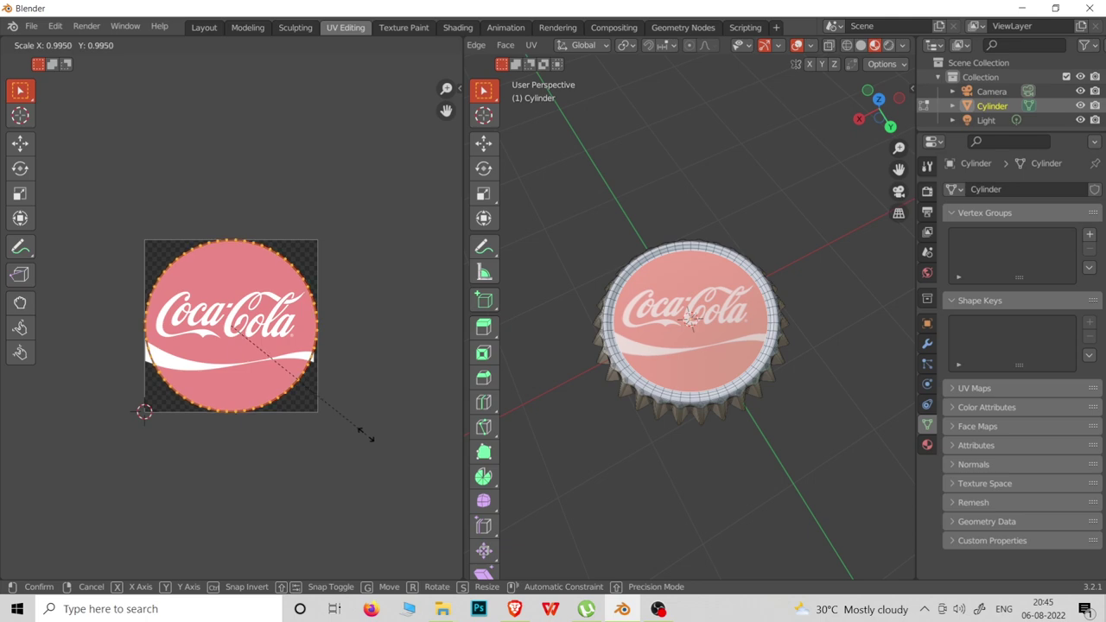
click(365, 434)
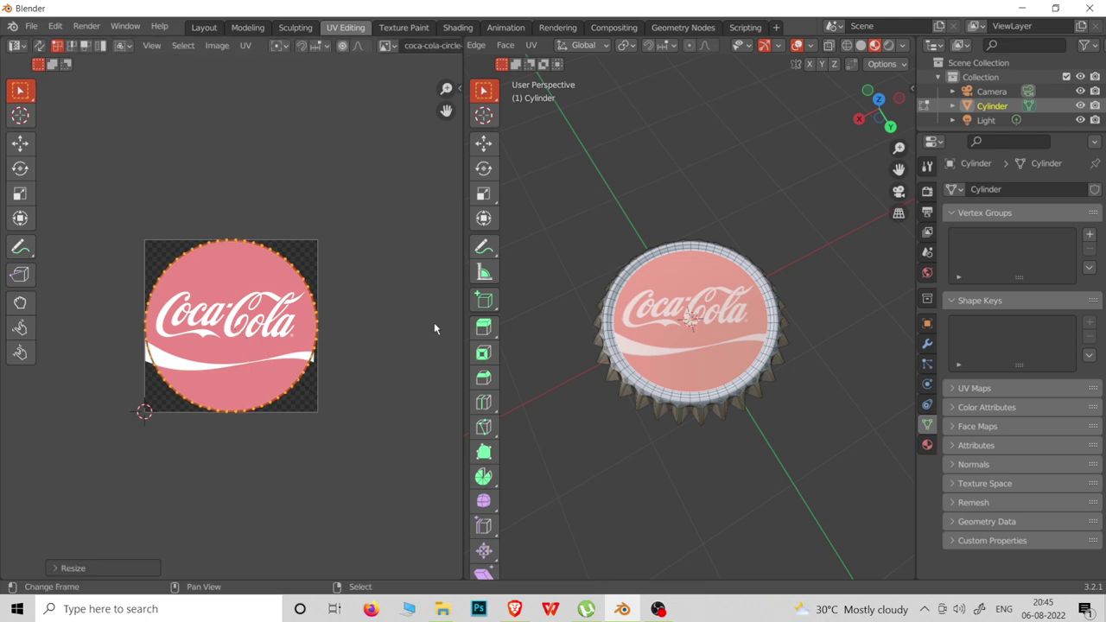
click(397, 316)
middle_drag(668, 434, 698, 446)
click(700, 447)
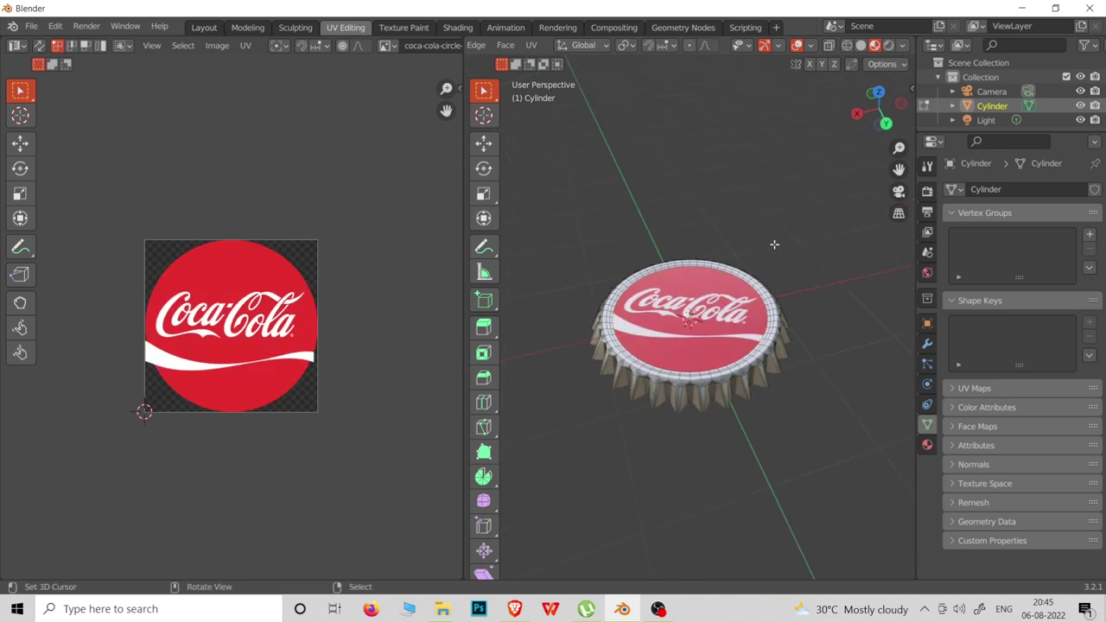
middle_drag(748, 261, 764, 288)
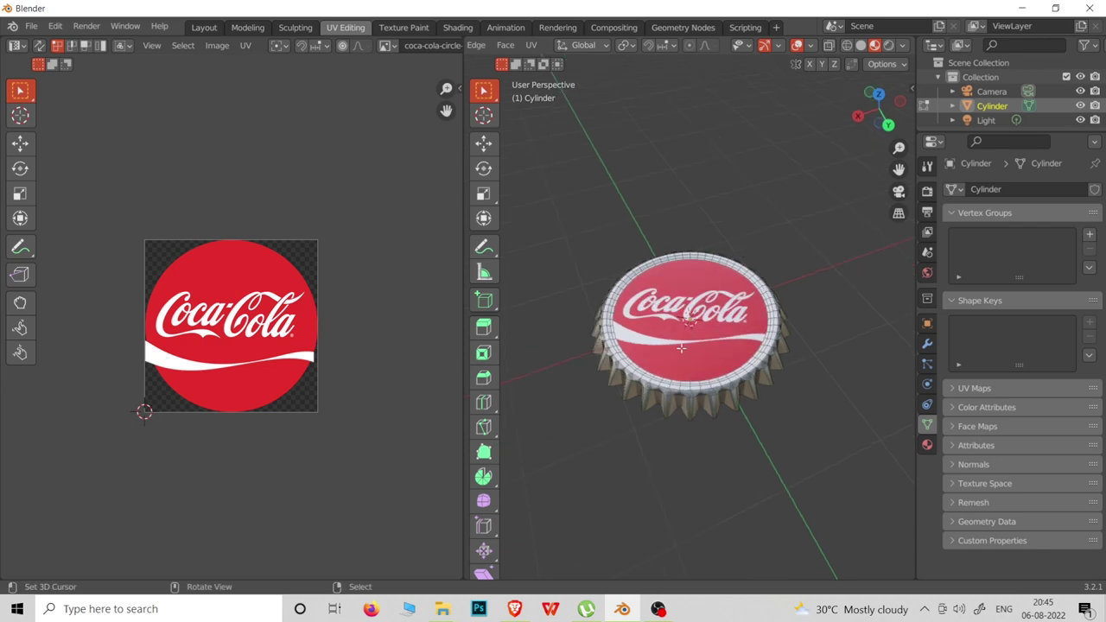
- Return to Object Mode in the Layout workspace with Rendered shading and select the cap
key(Tab)
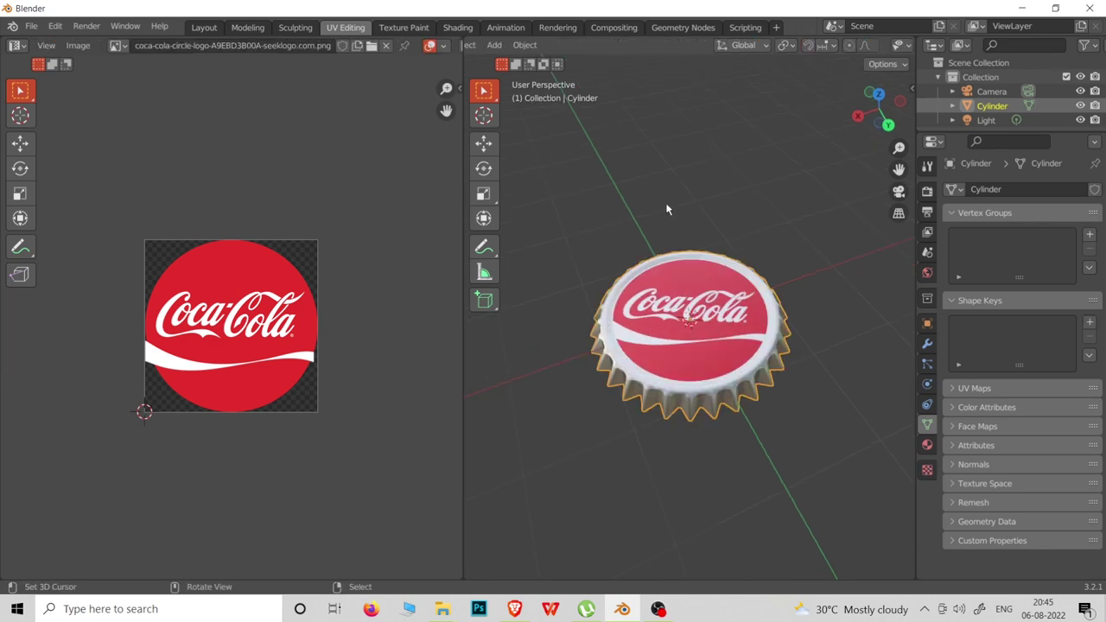
middle_drag(697, 346, 753, 215)
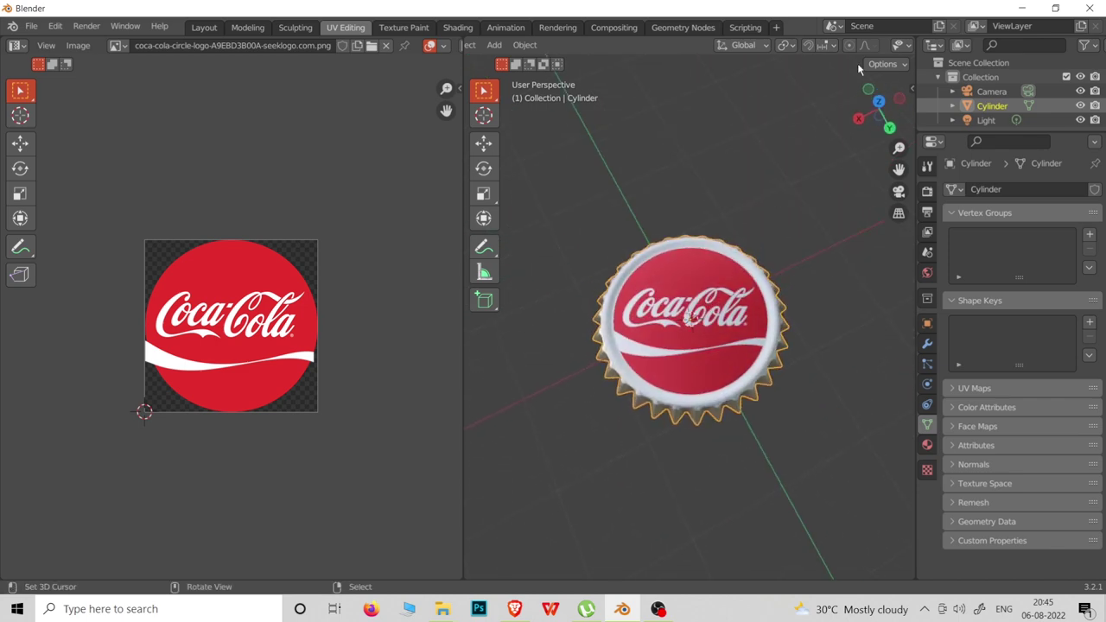
scroll(859, 60, down, 5)
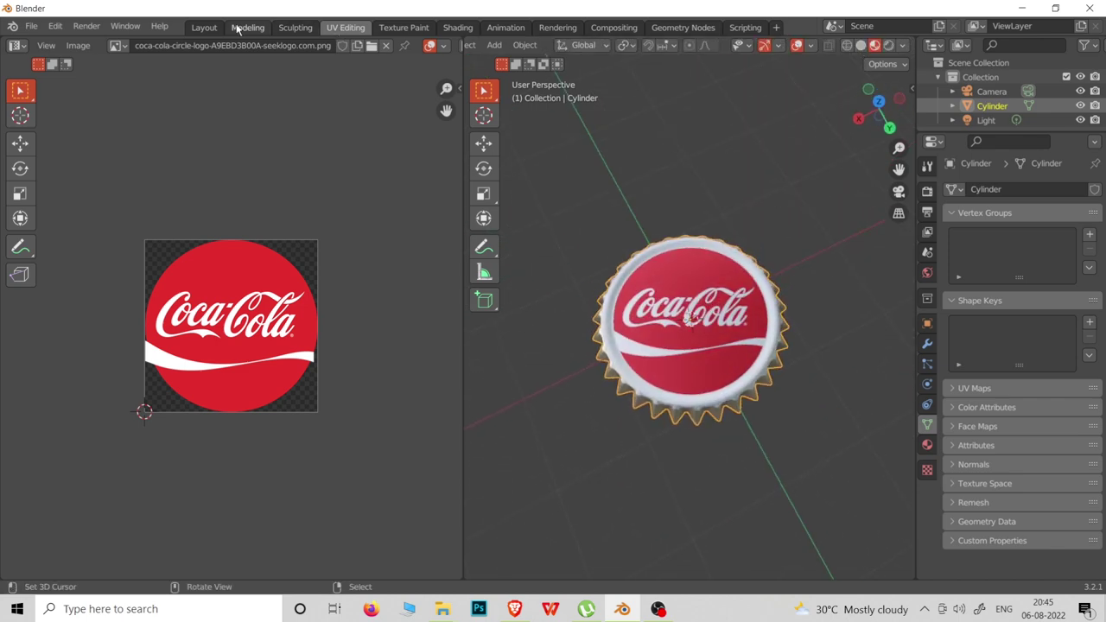
click(204, 26)
middle_drag(466, 212, 571, 329)
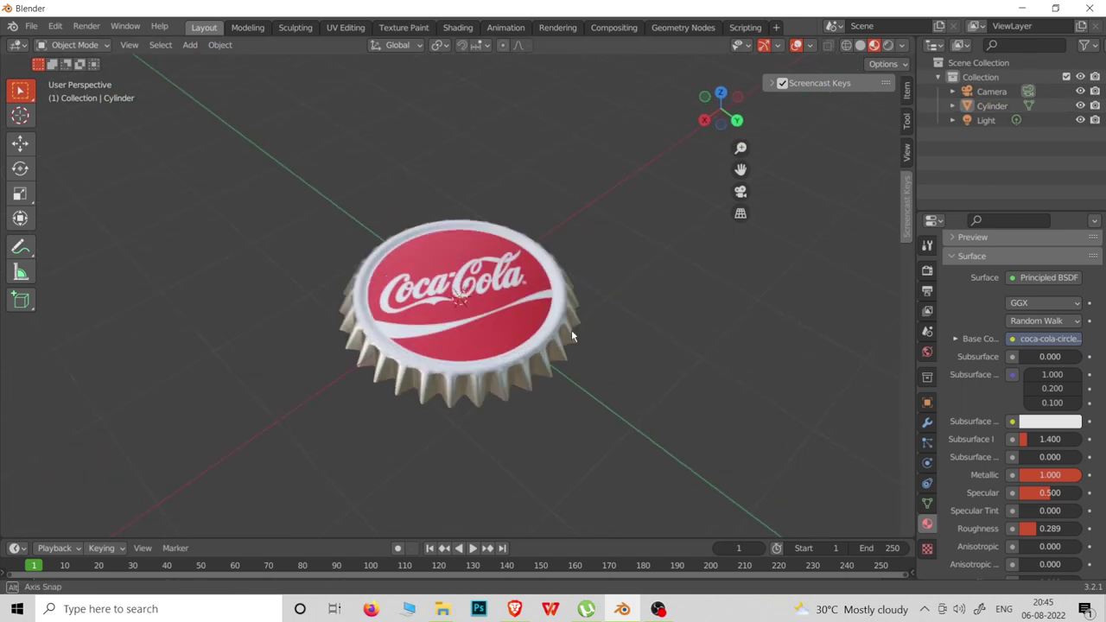
click(887, 44)
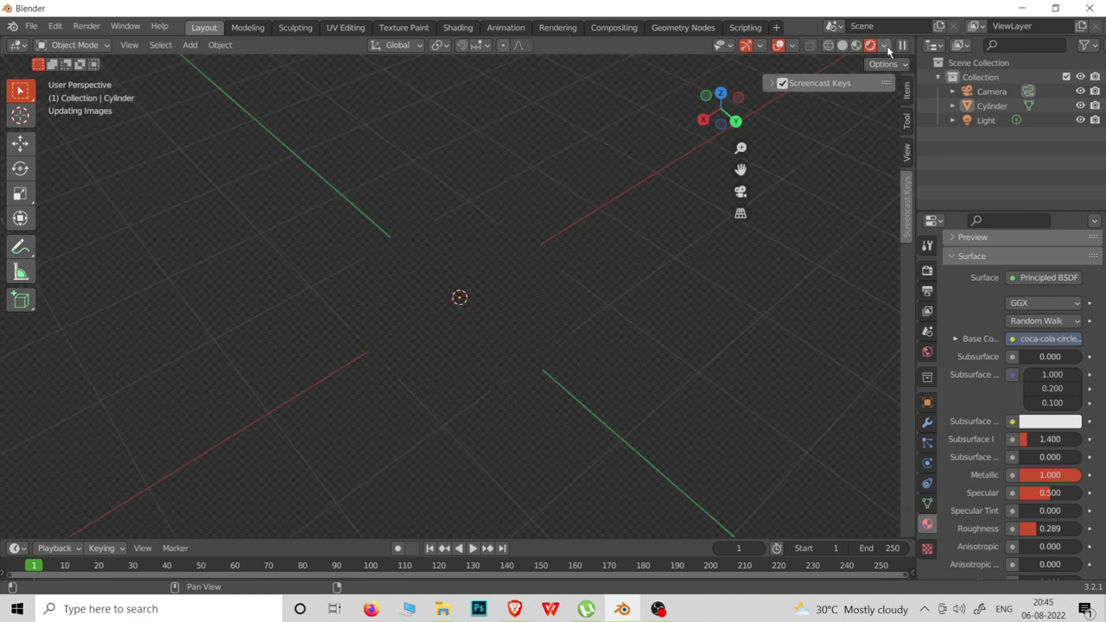
middle_drag(627, 299, 572, 296)
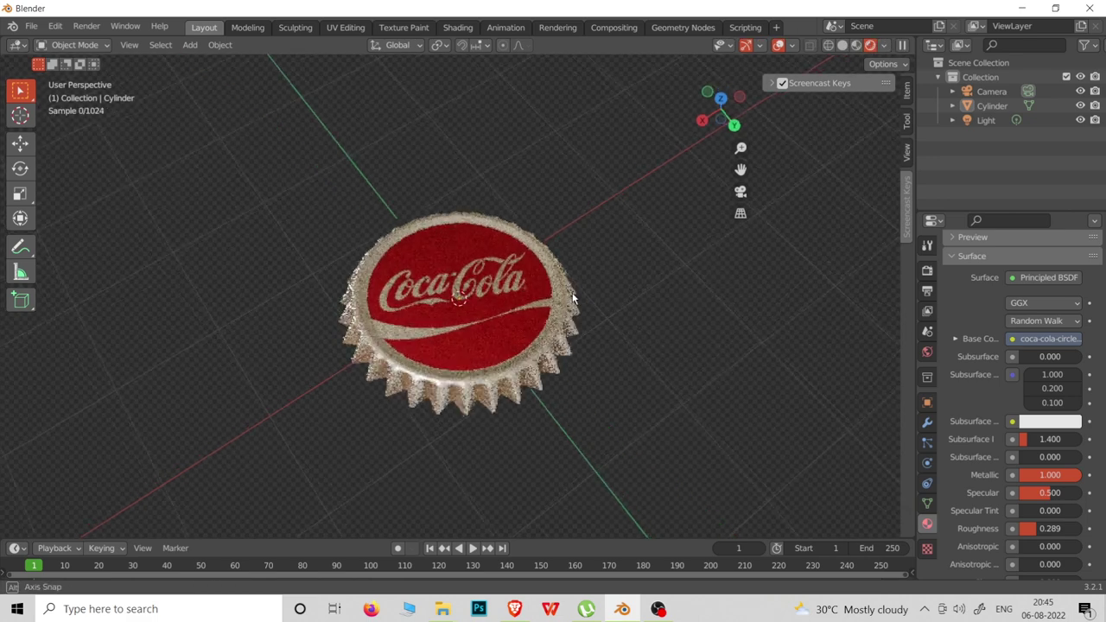
click(523, 389)
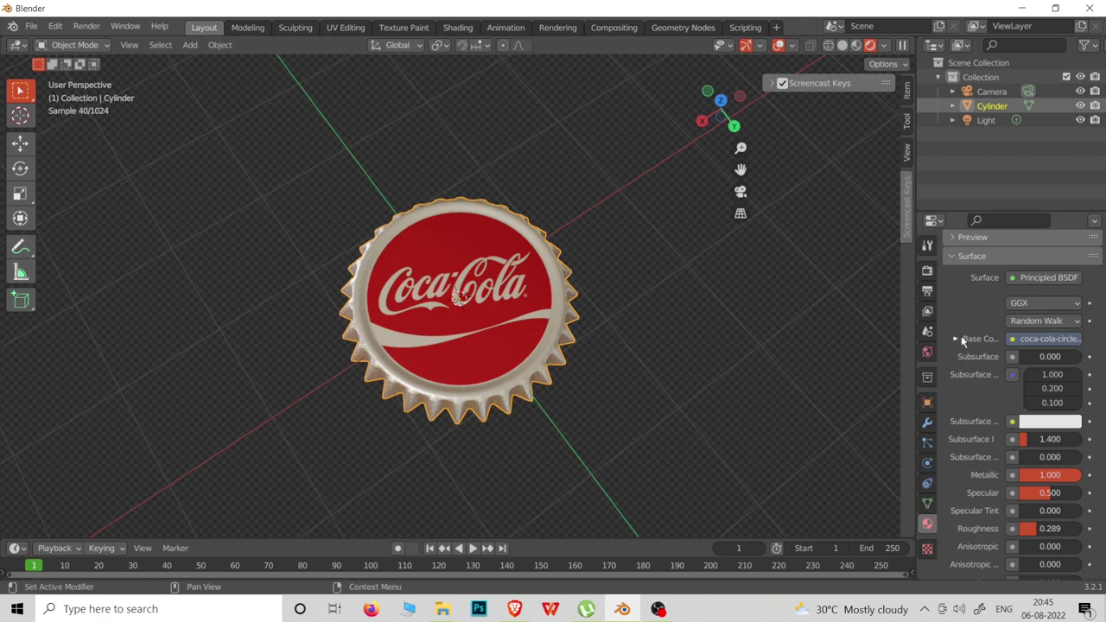
- Make Material.001 active and lower its Roughness to 0.151
scroll(977, 397, down, 3)
scroll(977, 397, up, 6)
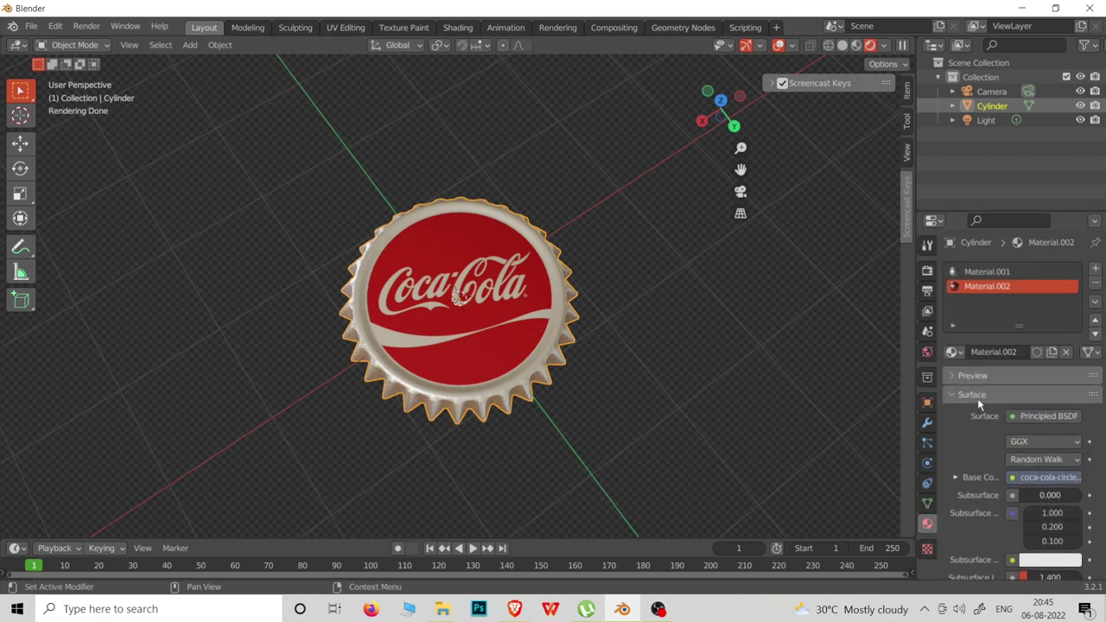
click(978, 273)
scroll(956, 425, down, 2)
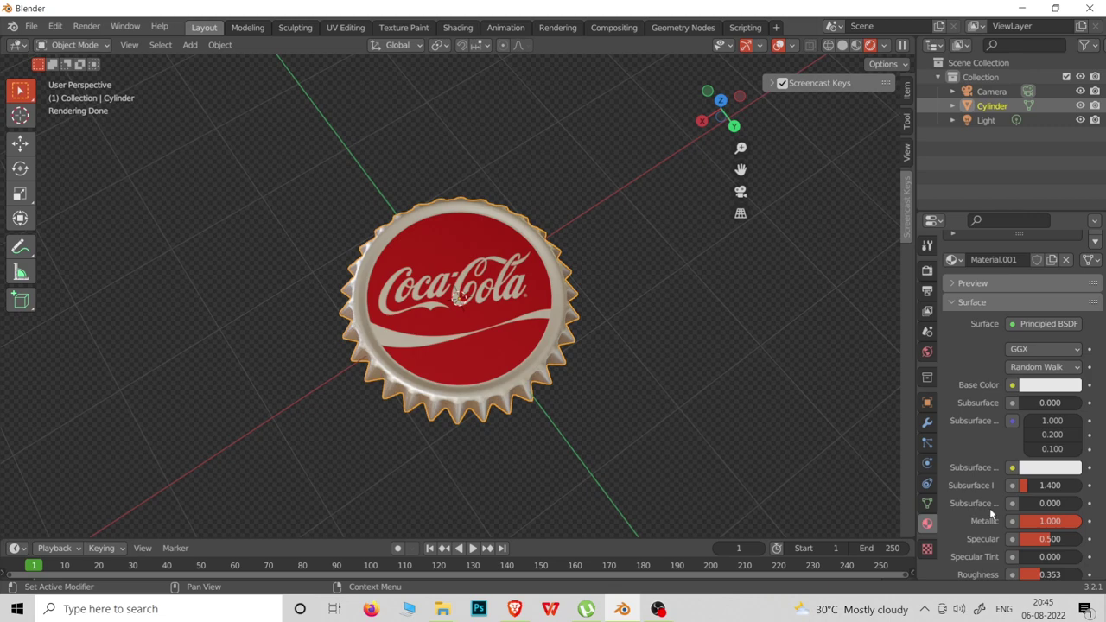
scroll(991, 515, down, 1)
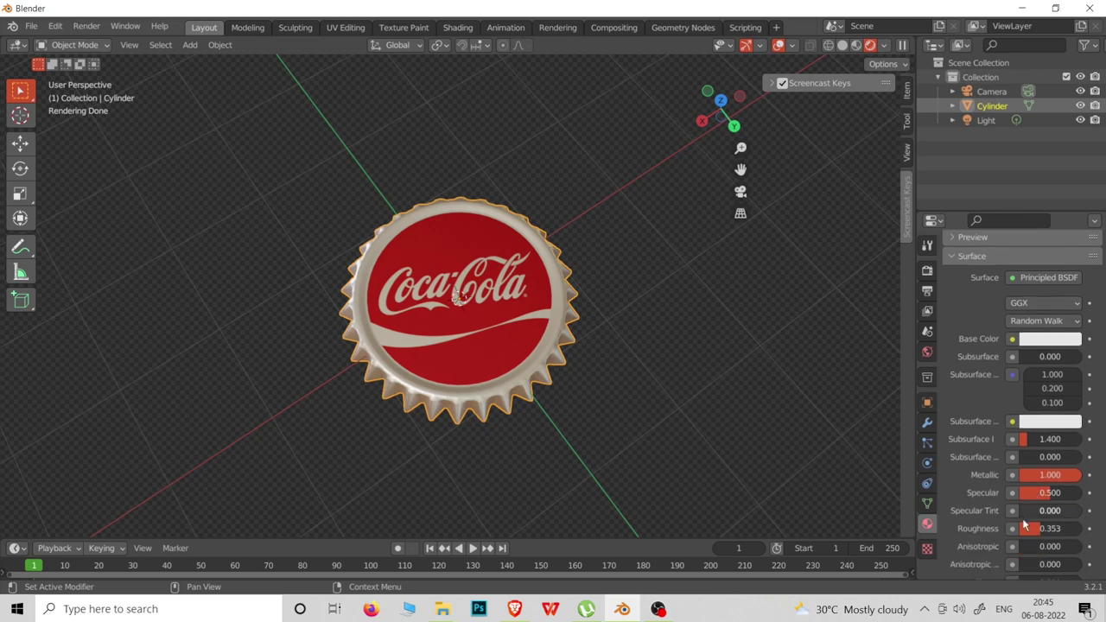
drag(1039, 533, 1002, 533)
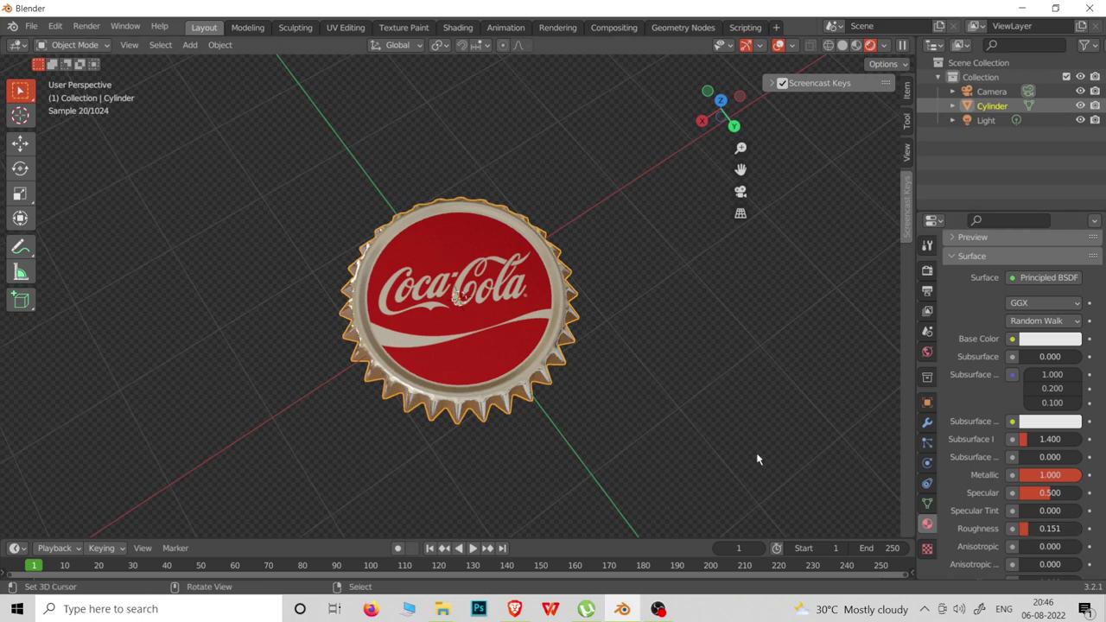
middle_drag(626, 442, 622, 388)
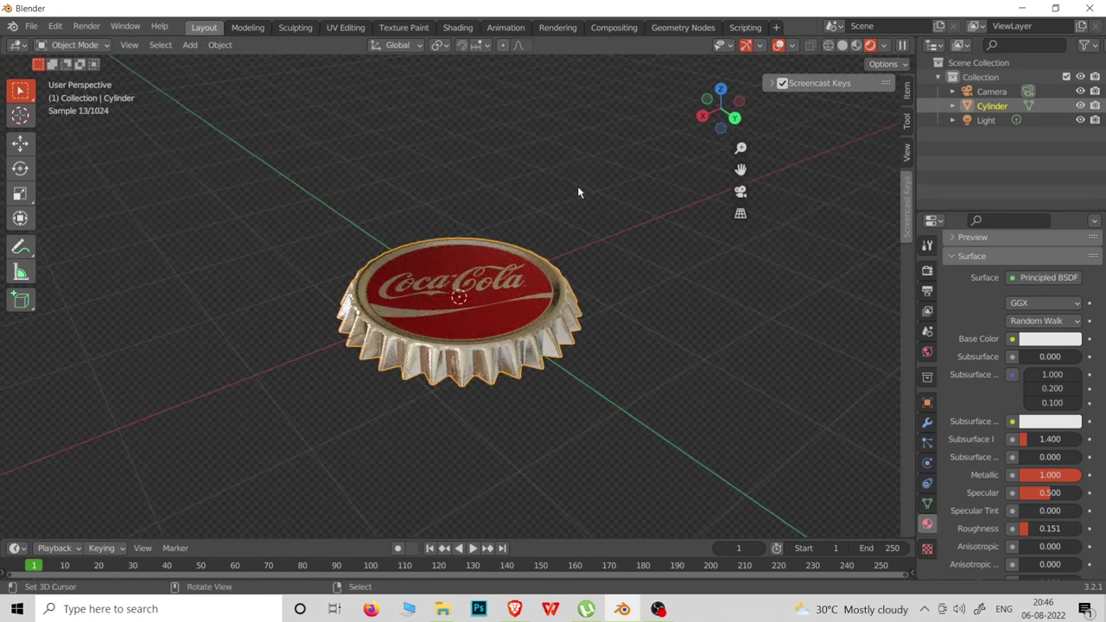
middle_drag(656, 63, 446, 95)
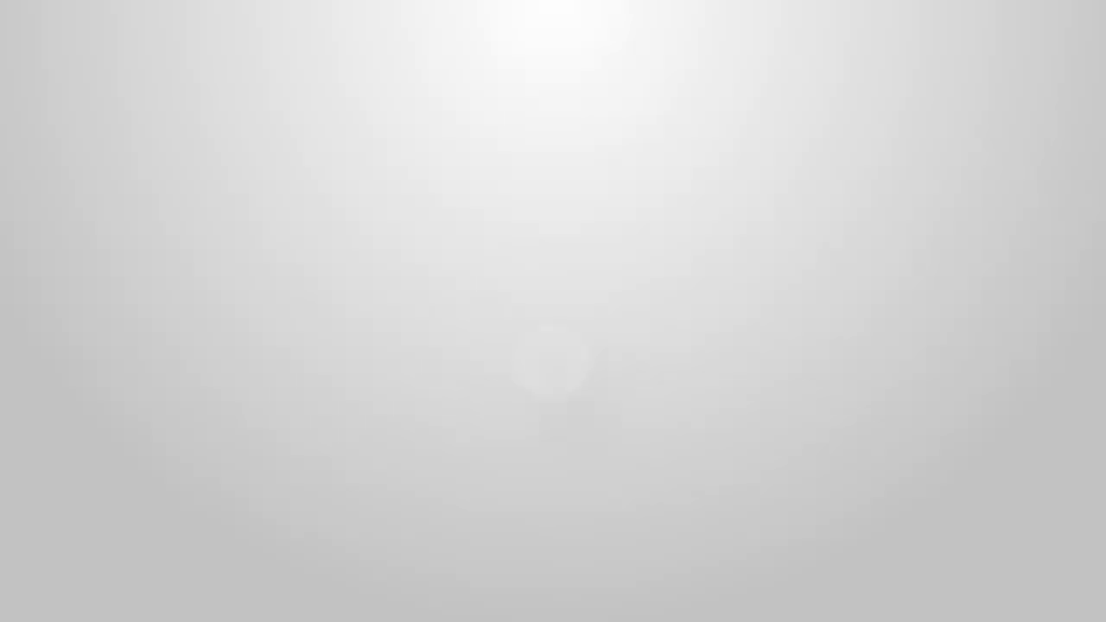